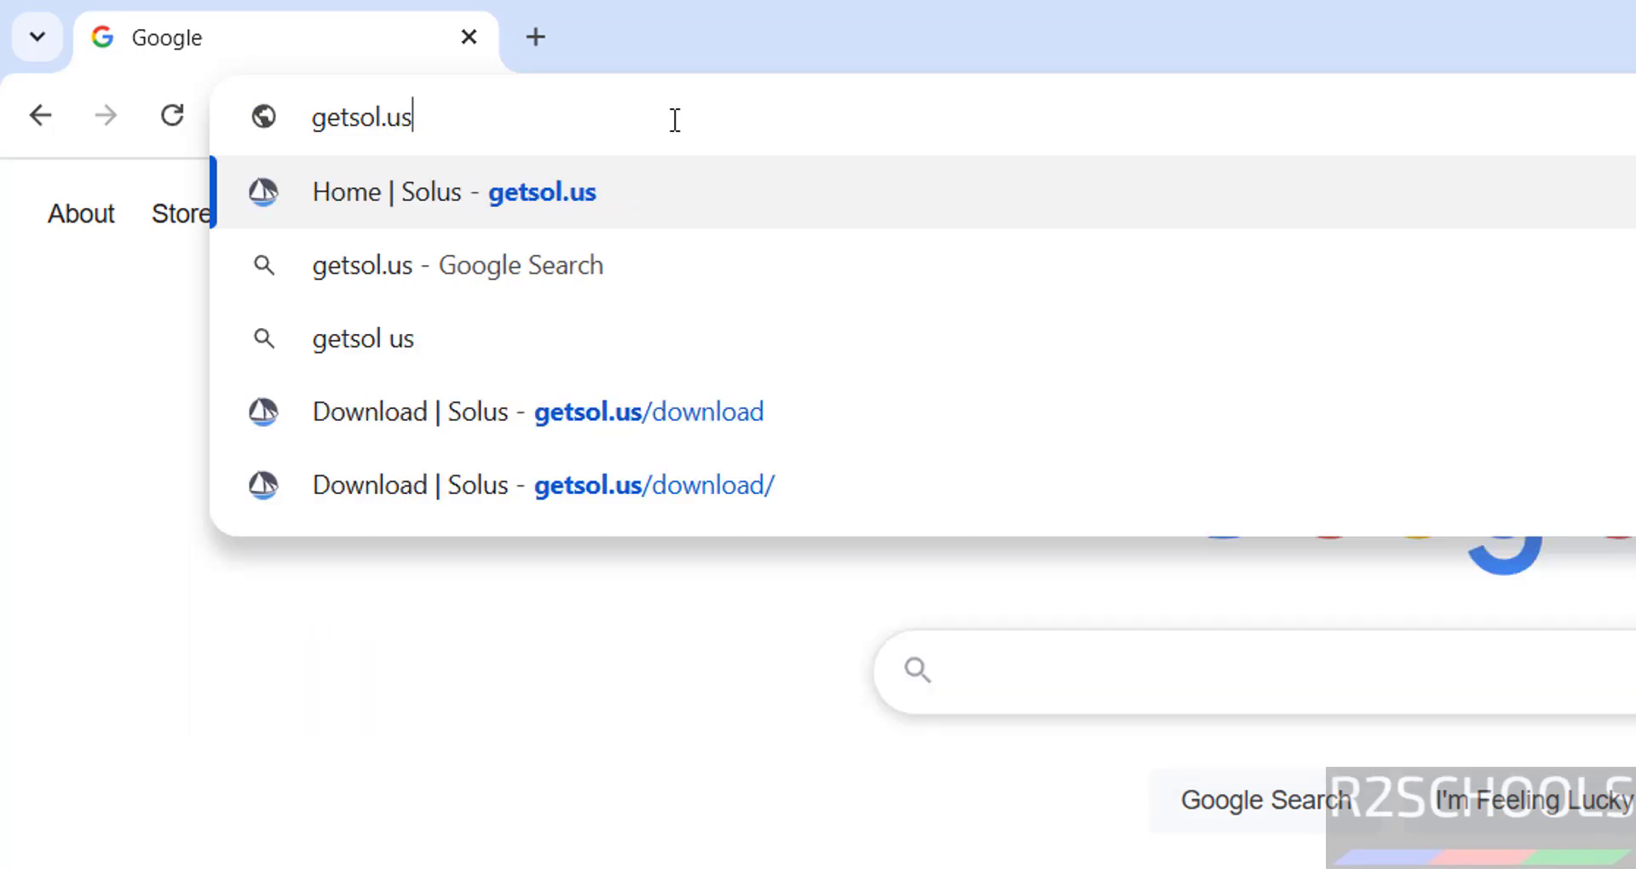
# Load the Solus website at getsol.us in Google Chrome.
pyautogui.press('Return')
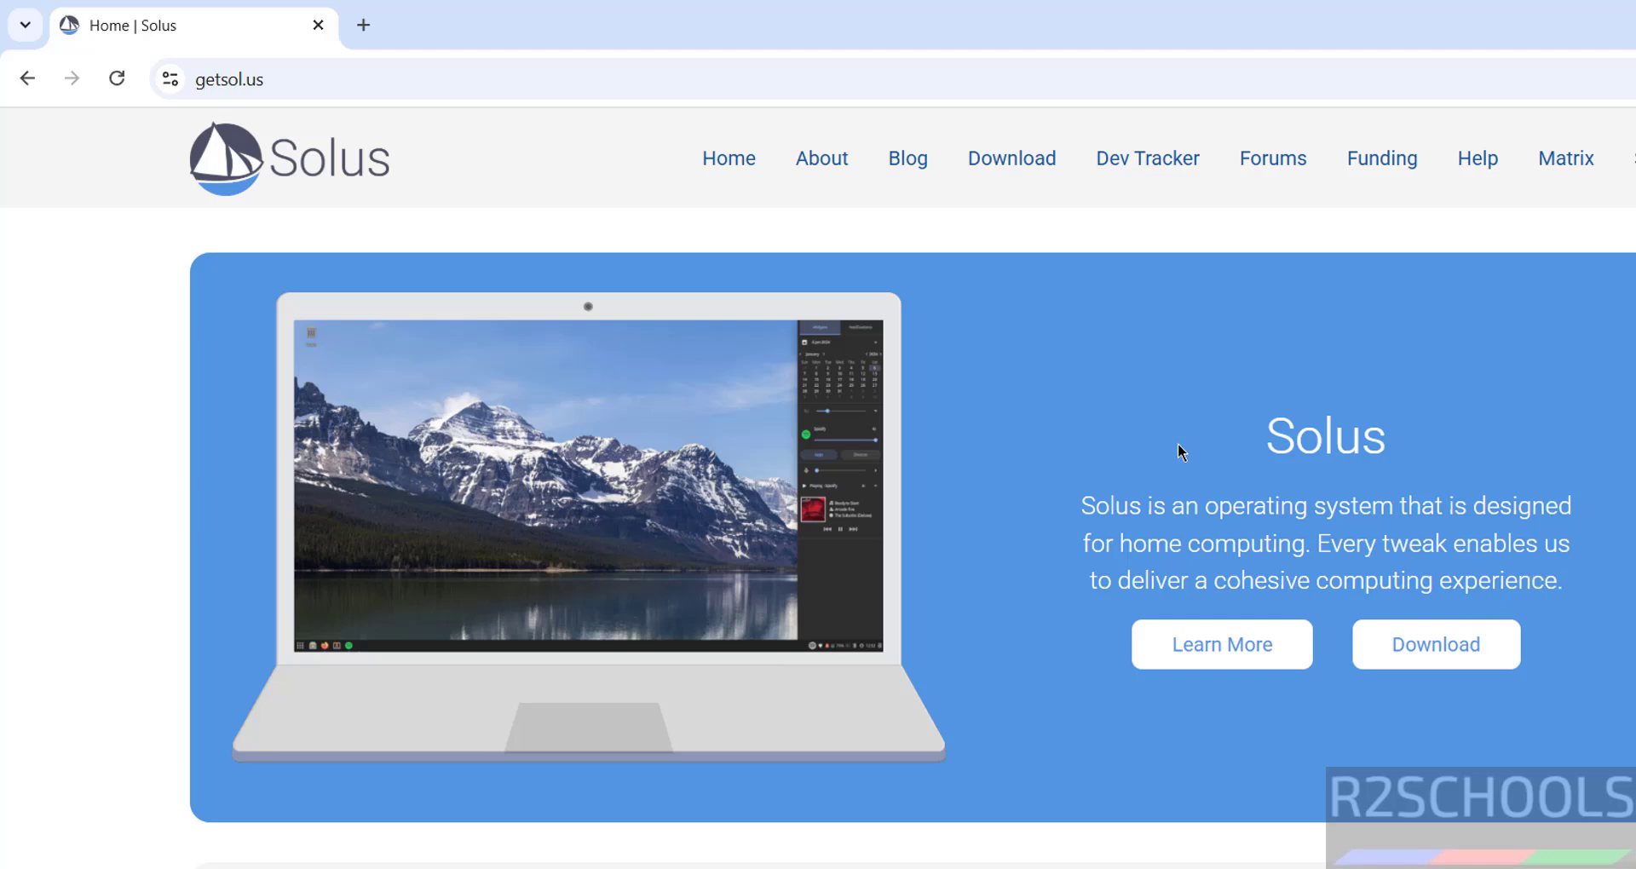
# Go to the Solus download page and look over the Budgie, GNOME, Plasma and XFCE-Beta editions.
pyautogui.click(1006, 178)
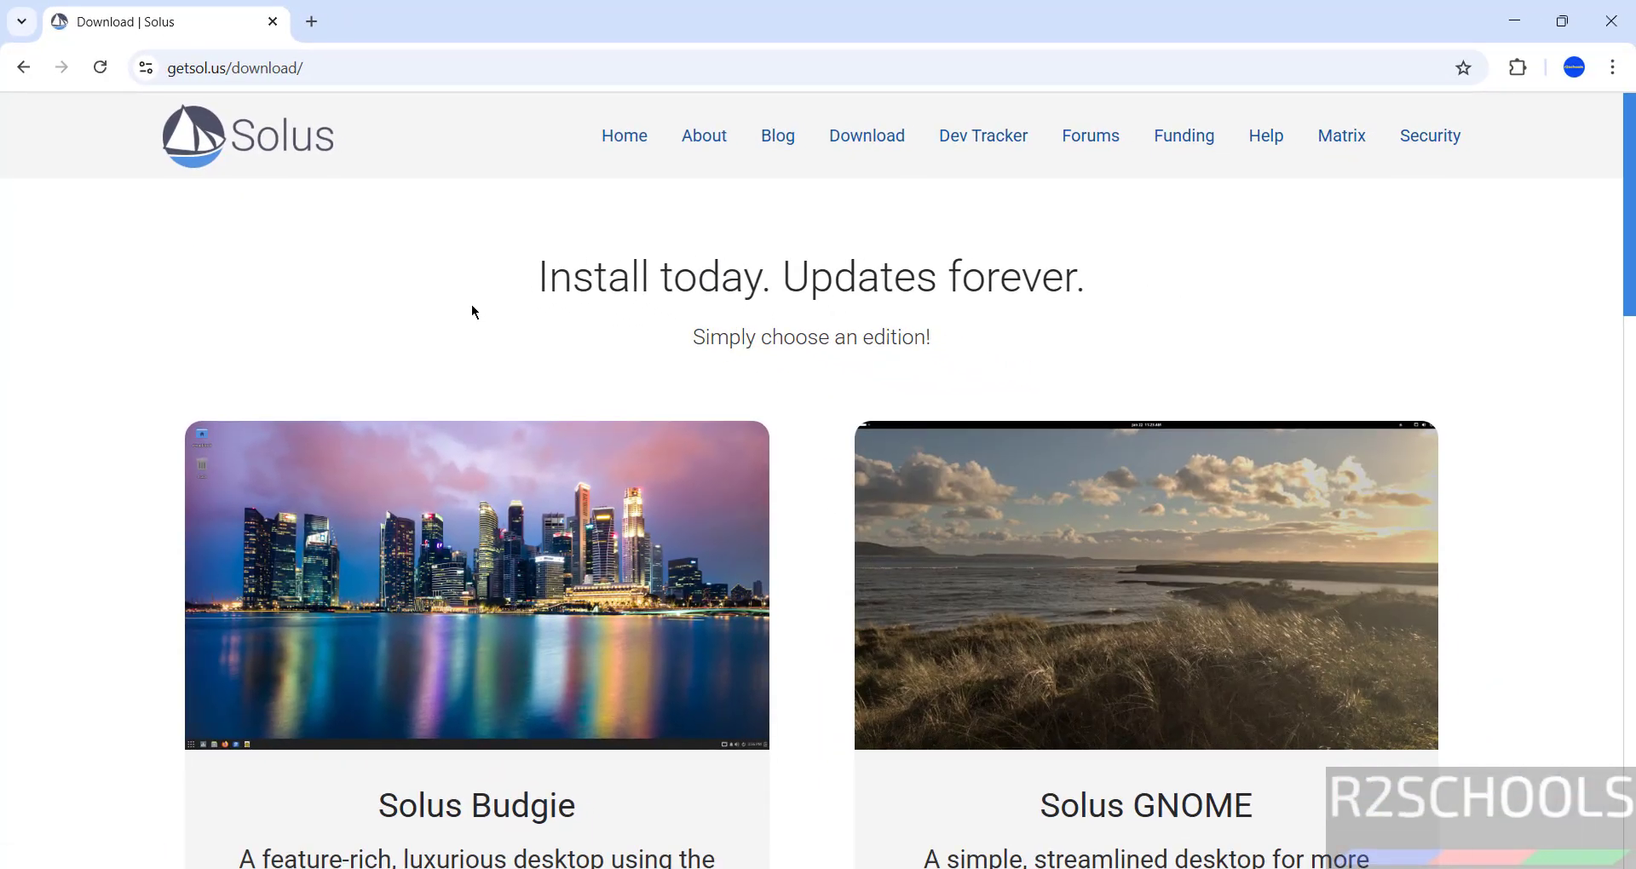
pyautogui.scroll(-5, 474, 312)
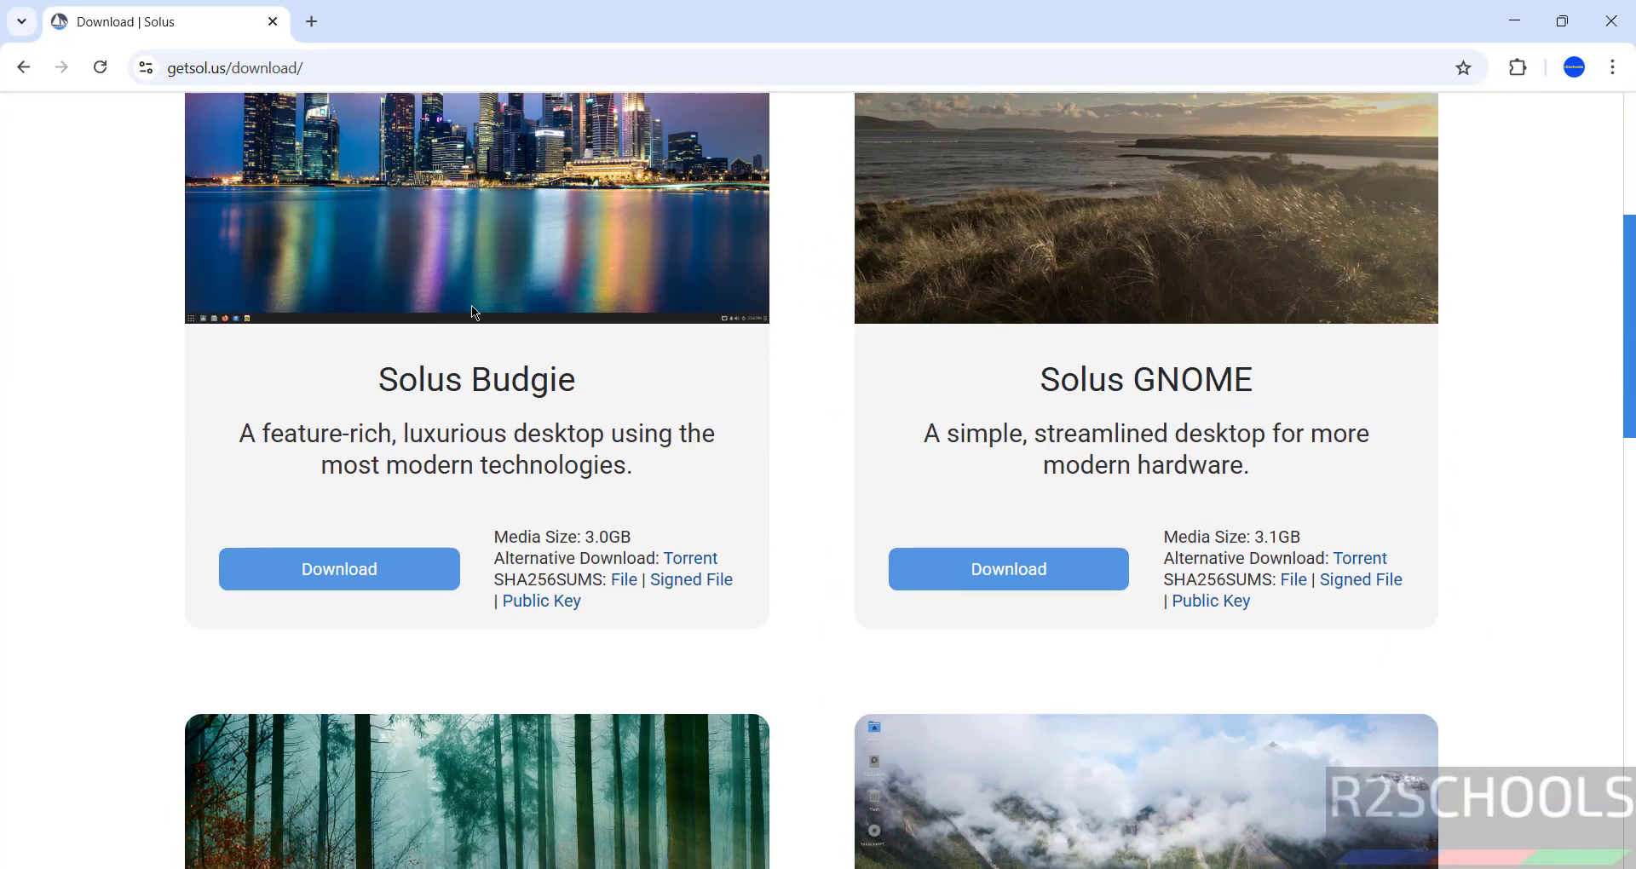
pyautogui.scroll(-5, 472, 307)
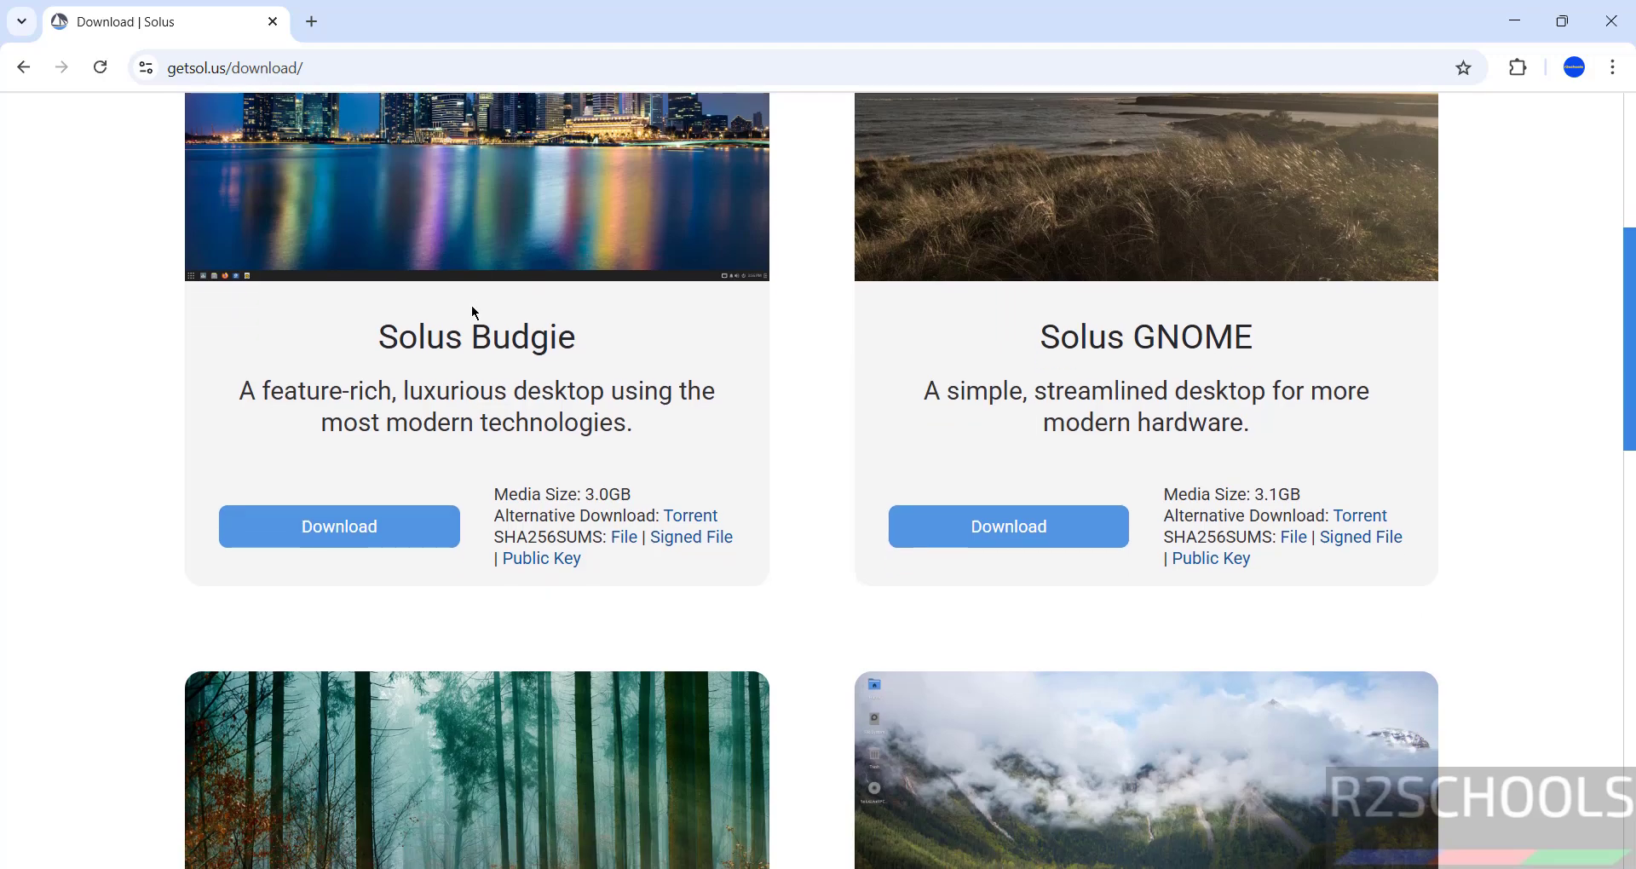
pyautogui.scroll(-7, 474, 312)
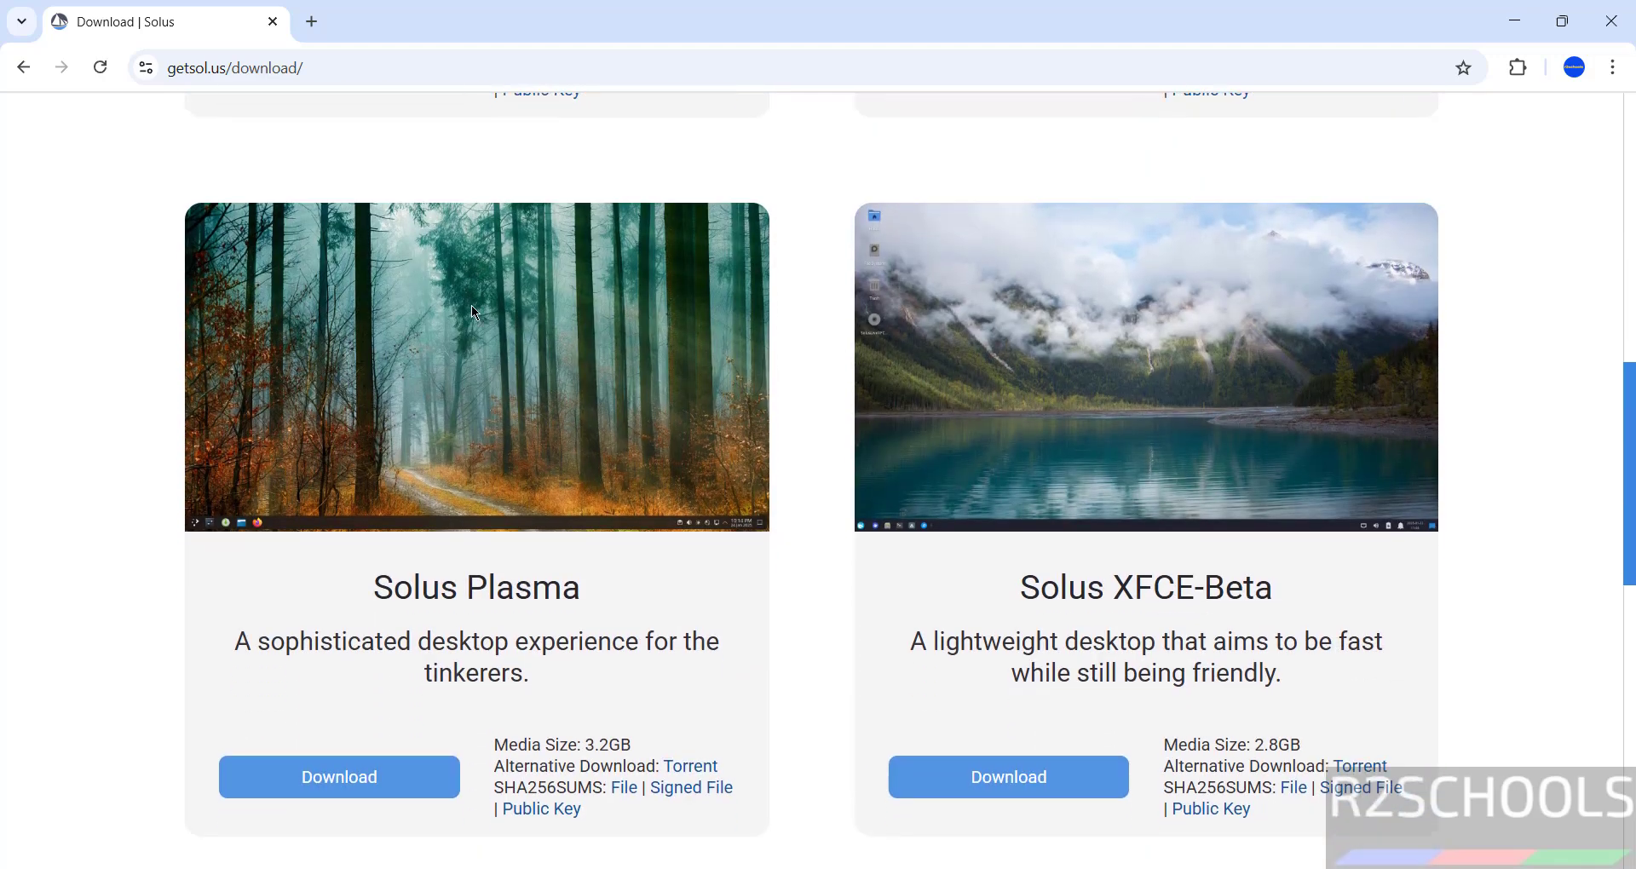
pyautogui.scroll(11, 474, 312)
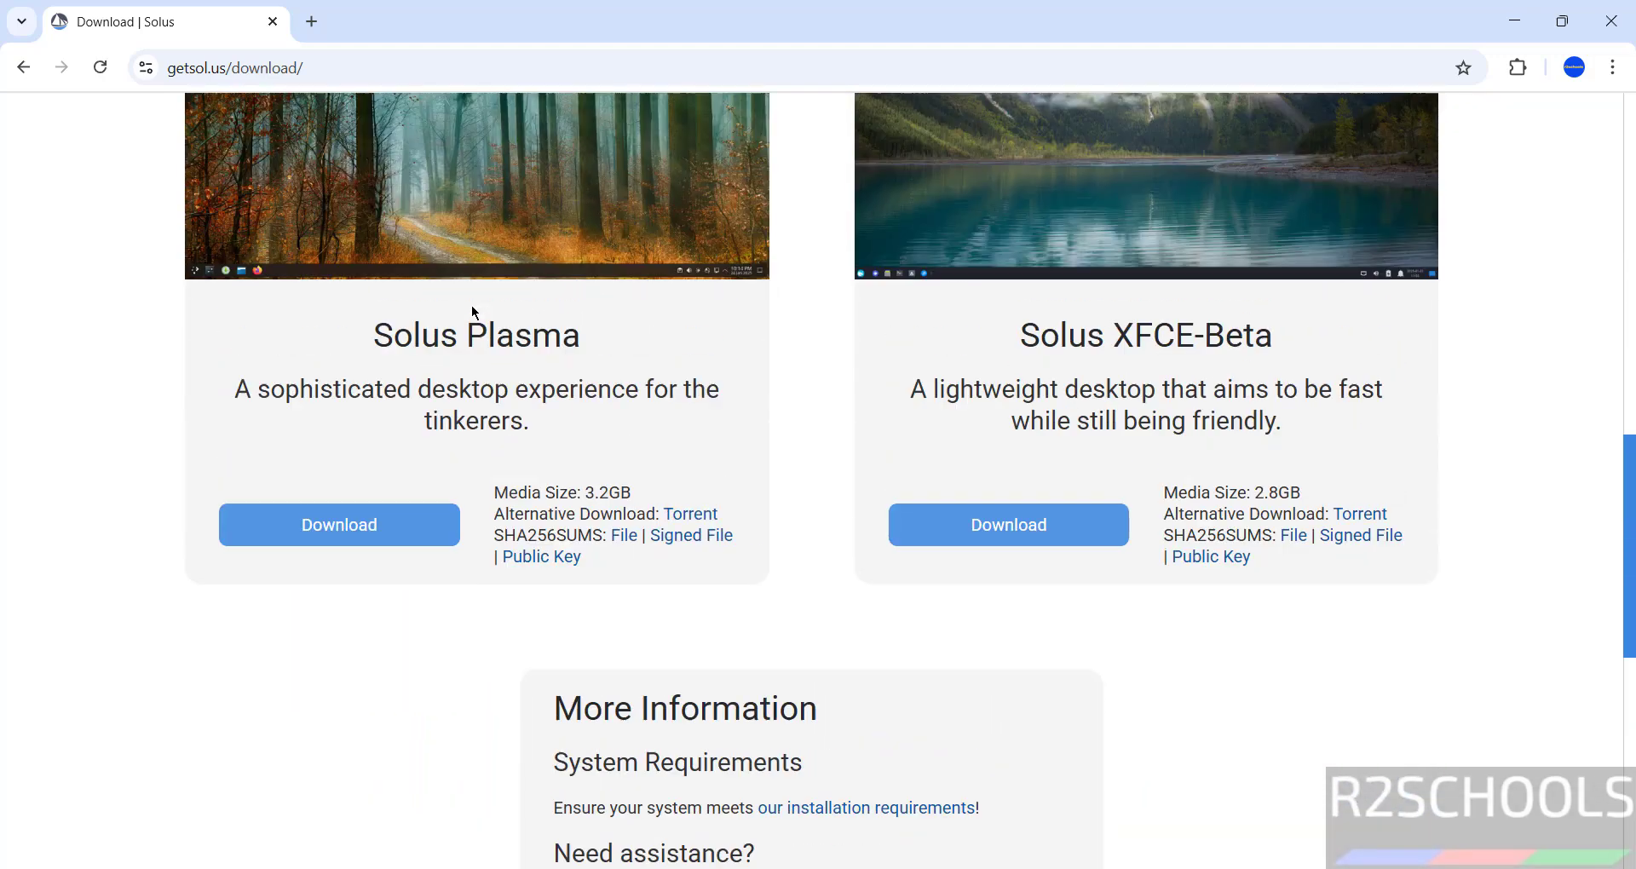
pyautogui.scroll(-5, 474, 313)
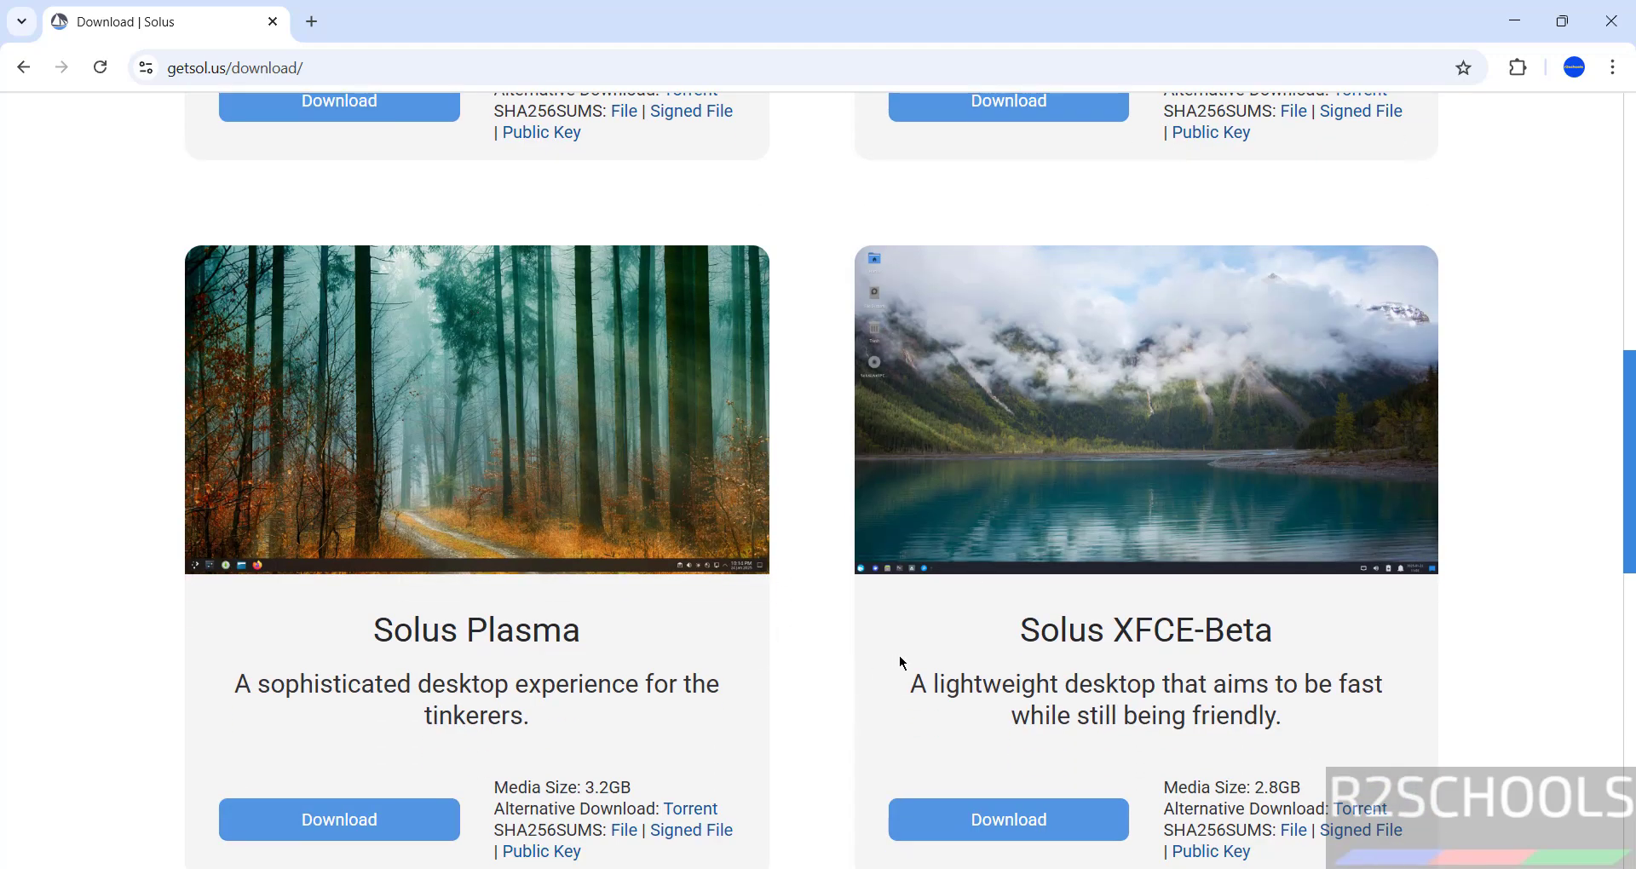
pyautogui.scroll(8, 899, 660)
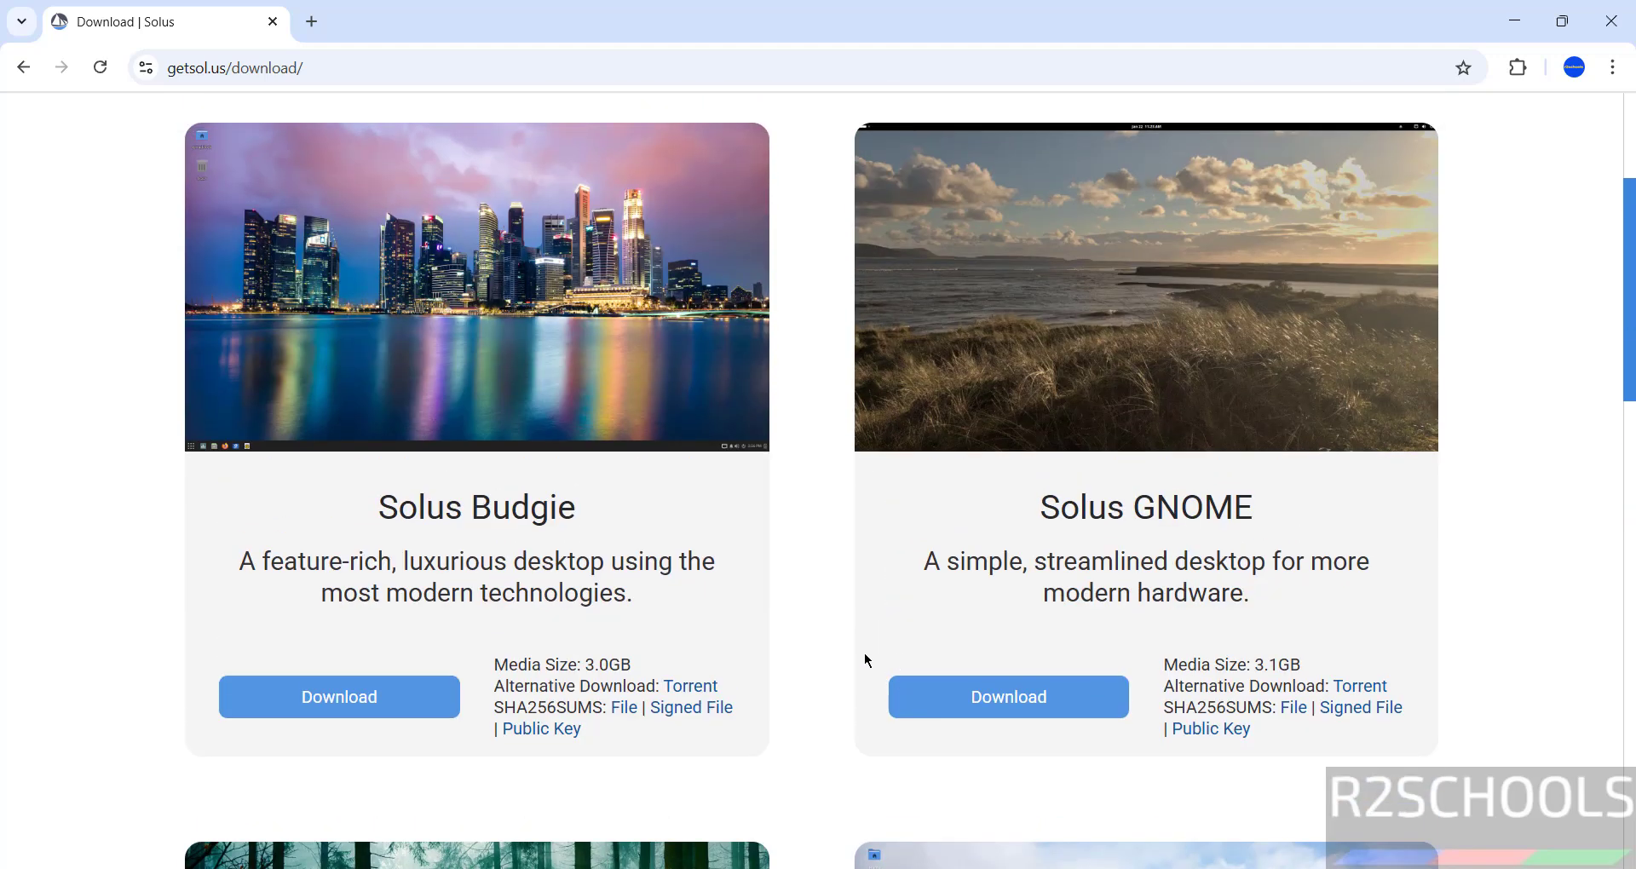
# Start the Solus GNOME ISO download, then cancel it and remove it from Chrome's download history.
pyautogui.click(952, 689)
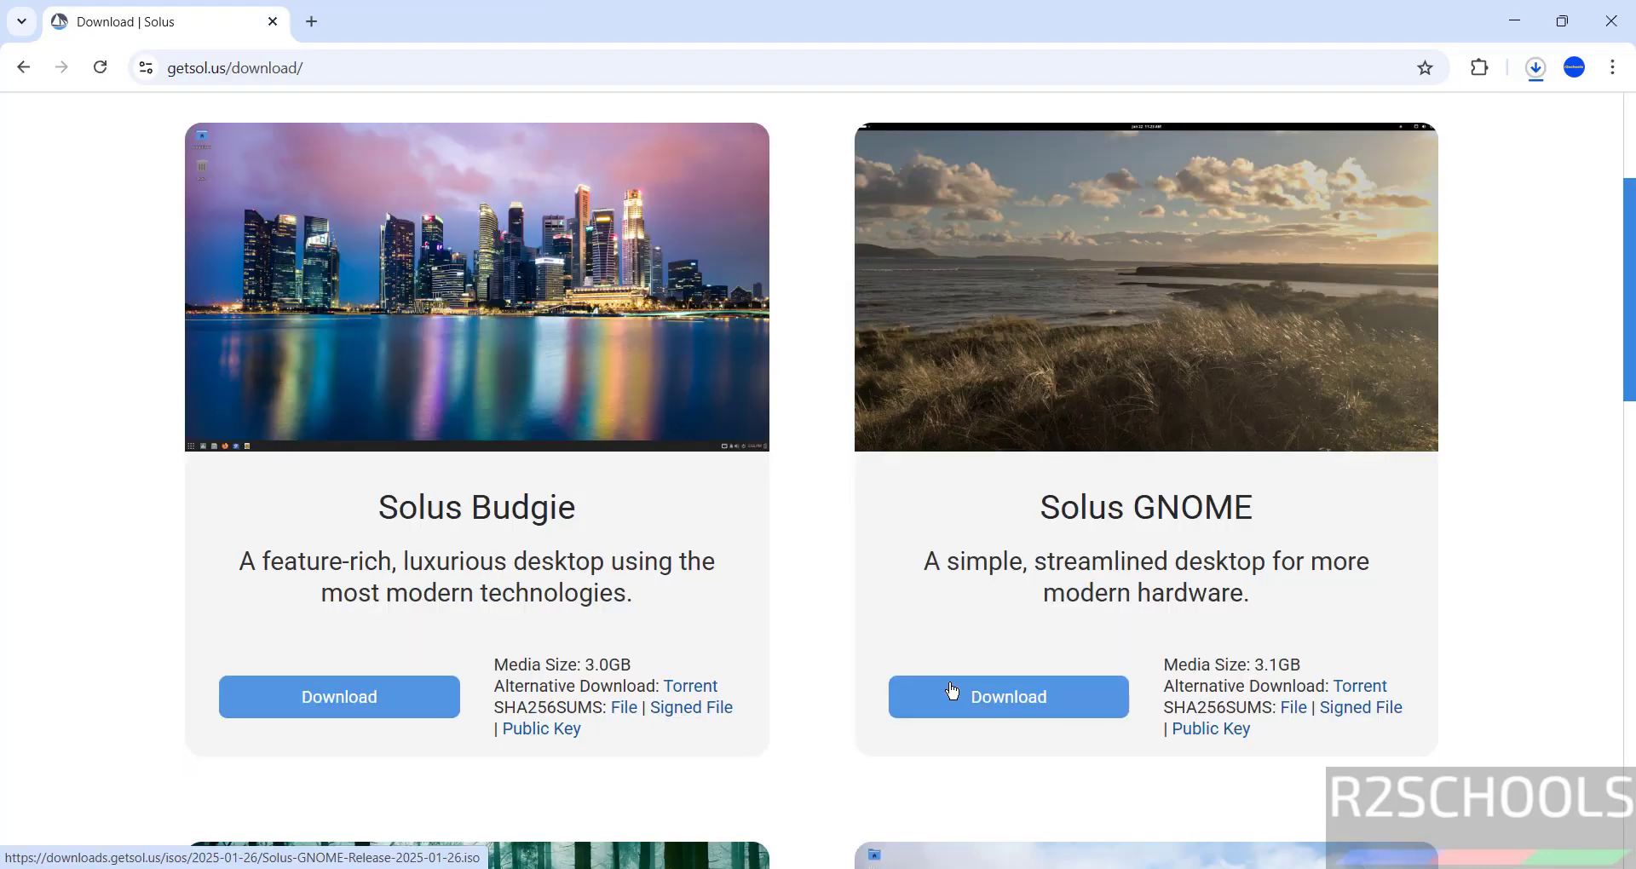
pyautogui.hotkey('ctrl', 'j')
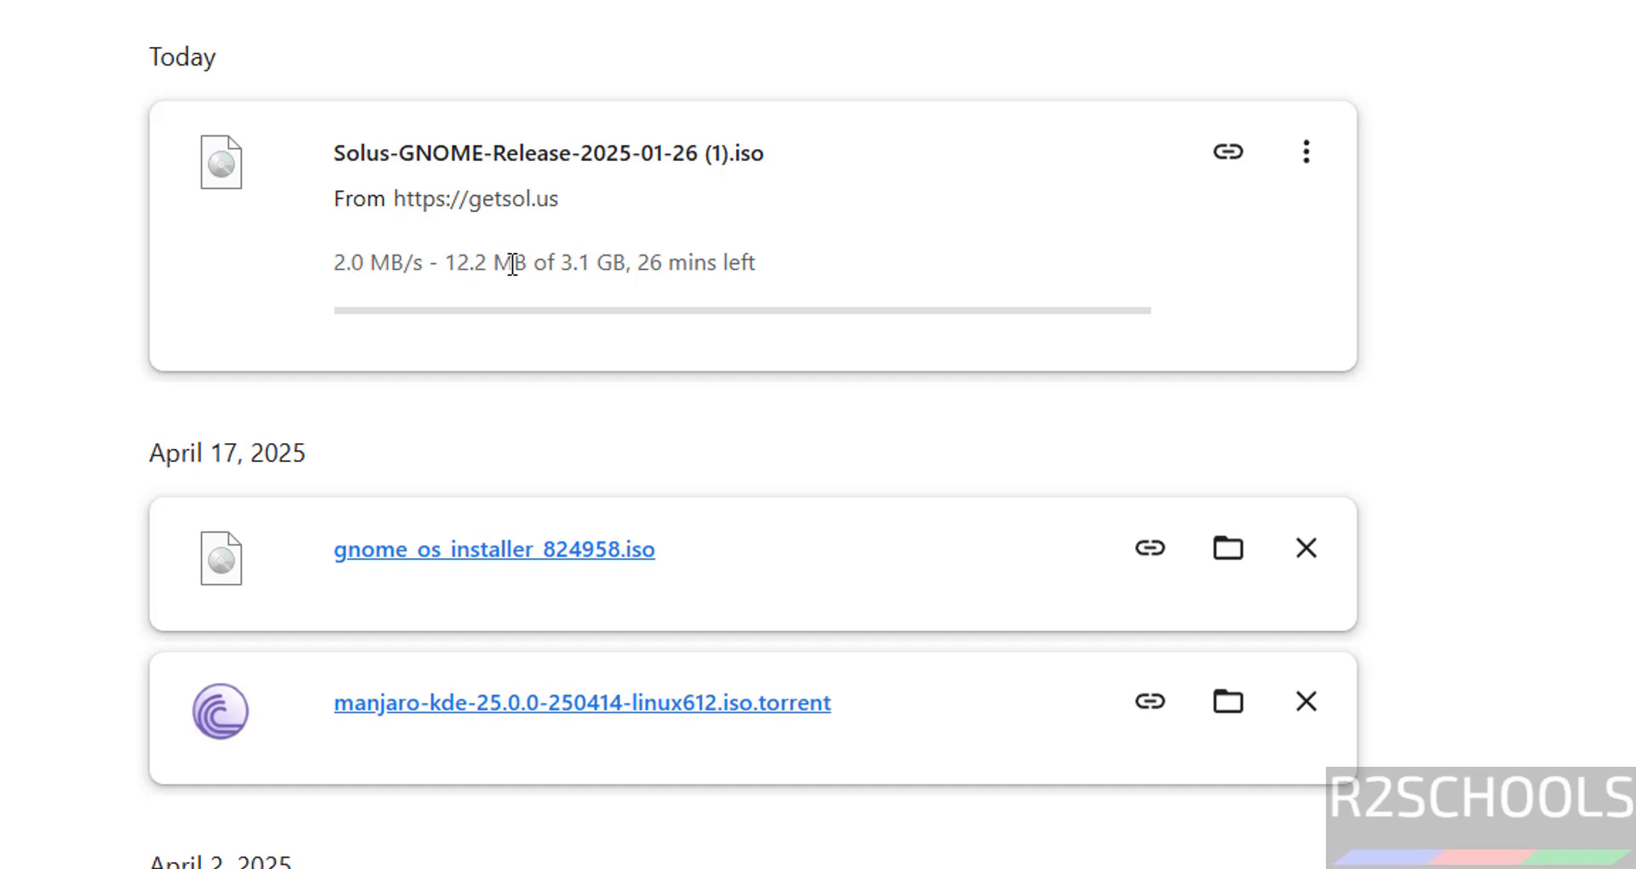
pyautogui.click(1316, 155)
pyautogui.click(1231, 229)
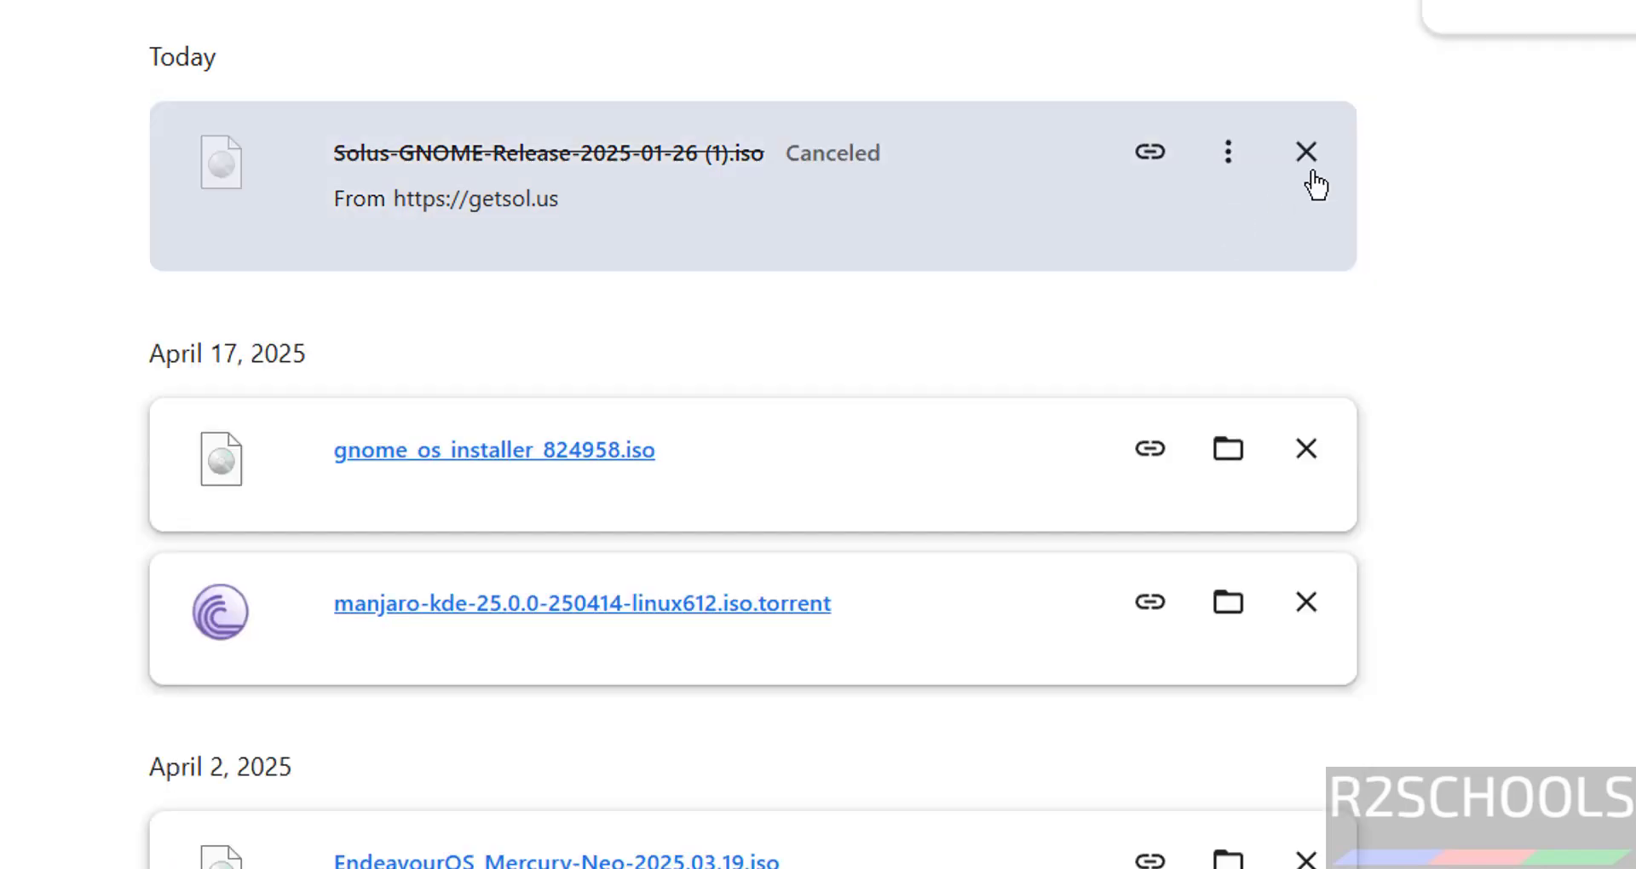
pyautogui.click(1306, 151)
pyautogui.scroll(-8, 1422, 187)
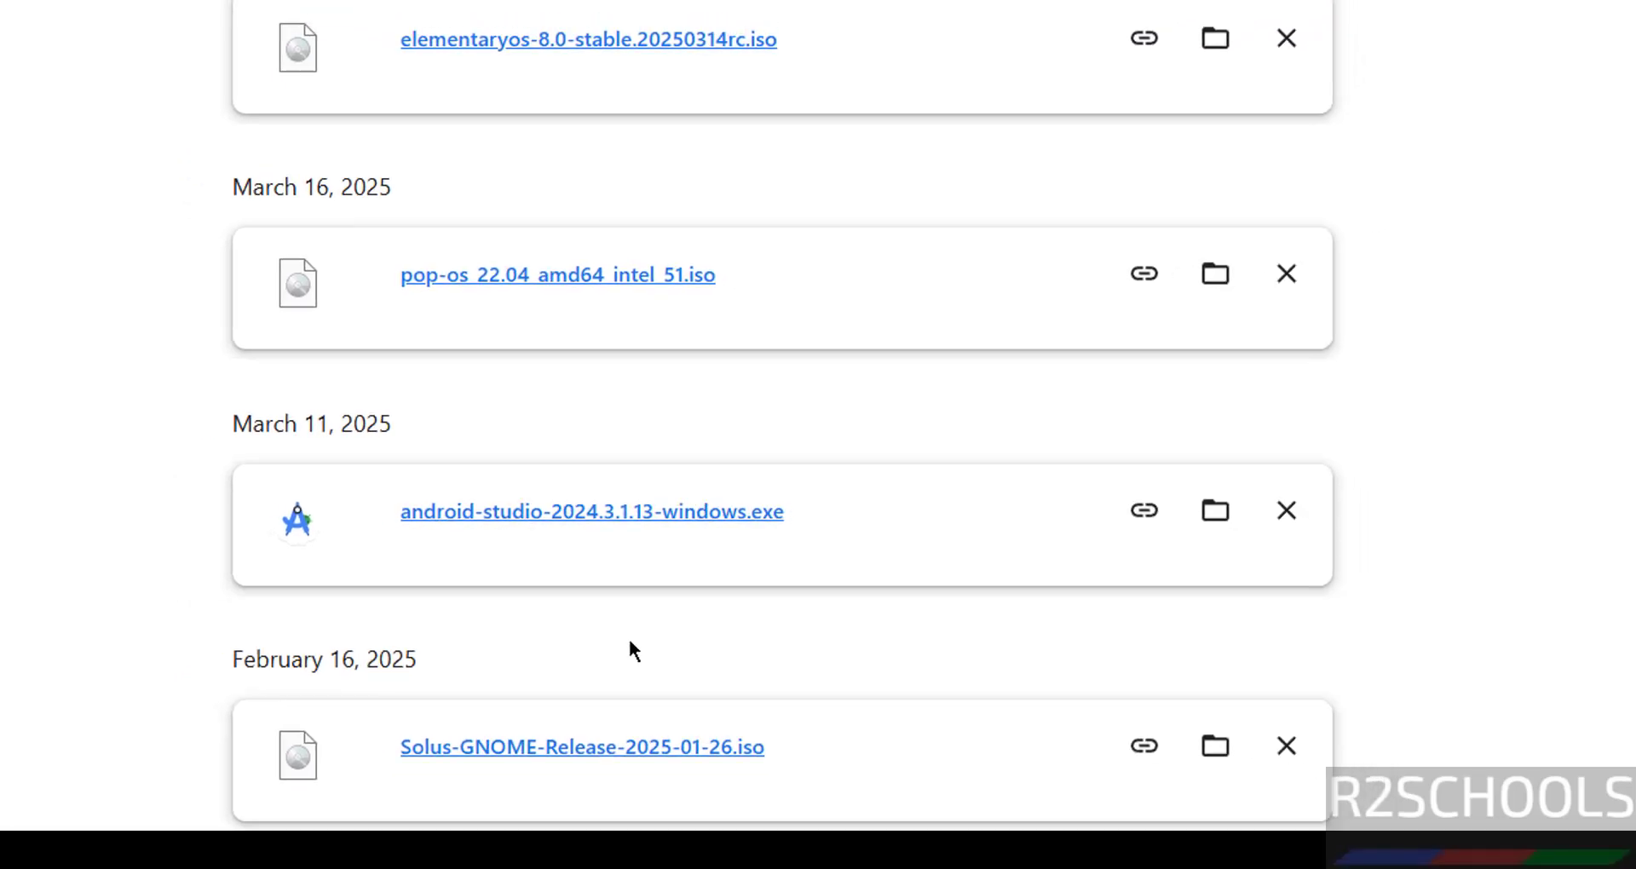
# Bring up the Windows app launcher to search for VirtualBox.
pyautogui.press('super')
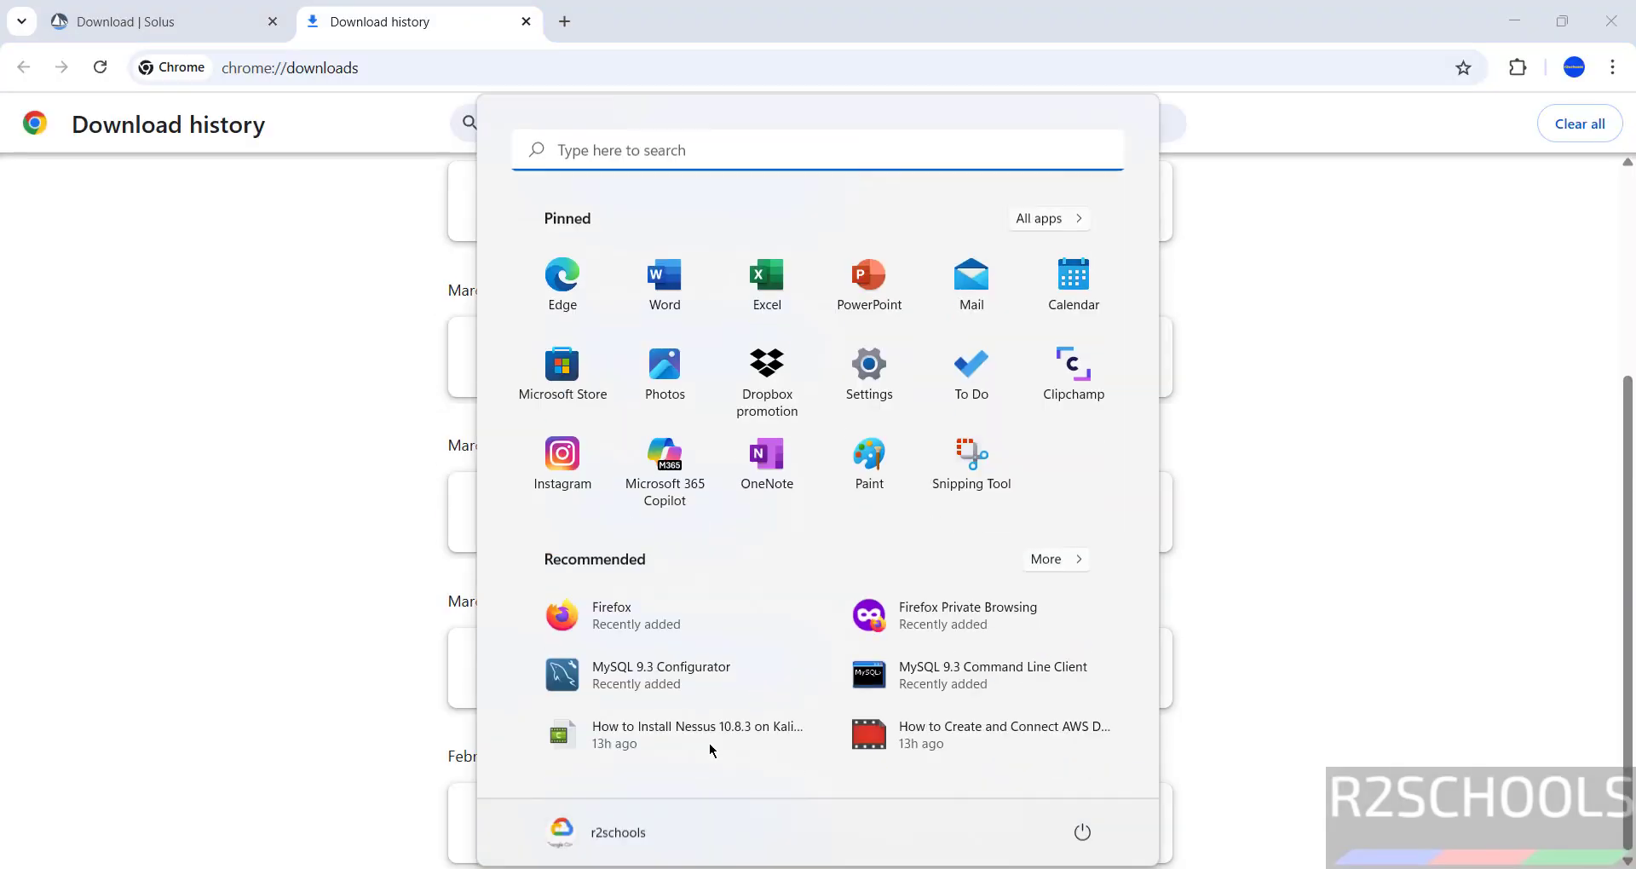
pyautogui.click(295, 300)
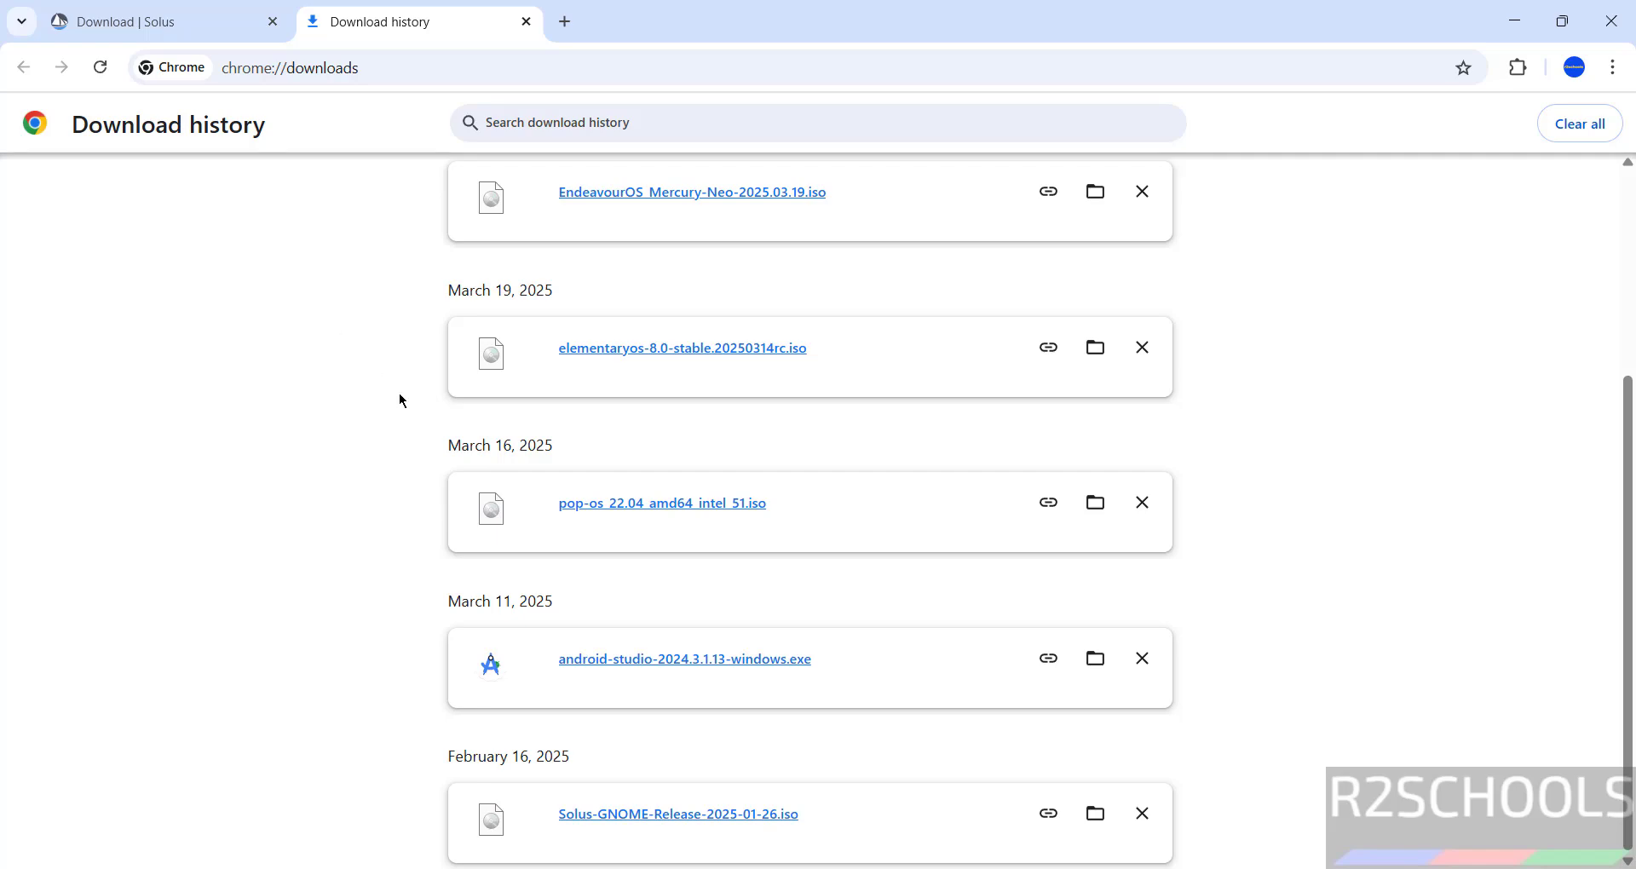
pyautogui.press('super')
# Launch Oracle VirtualBox via 'virtua' search and start a new virtual machine named solusvmo.
pyautogui.write('virtua')
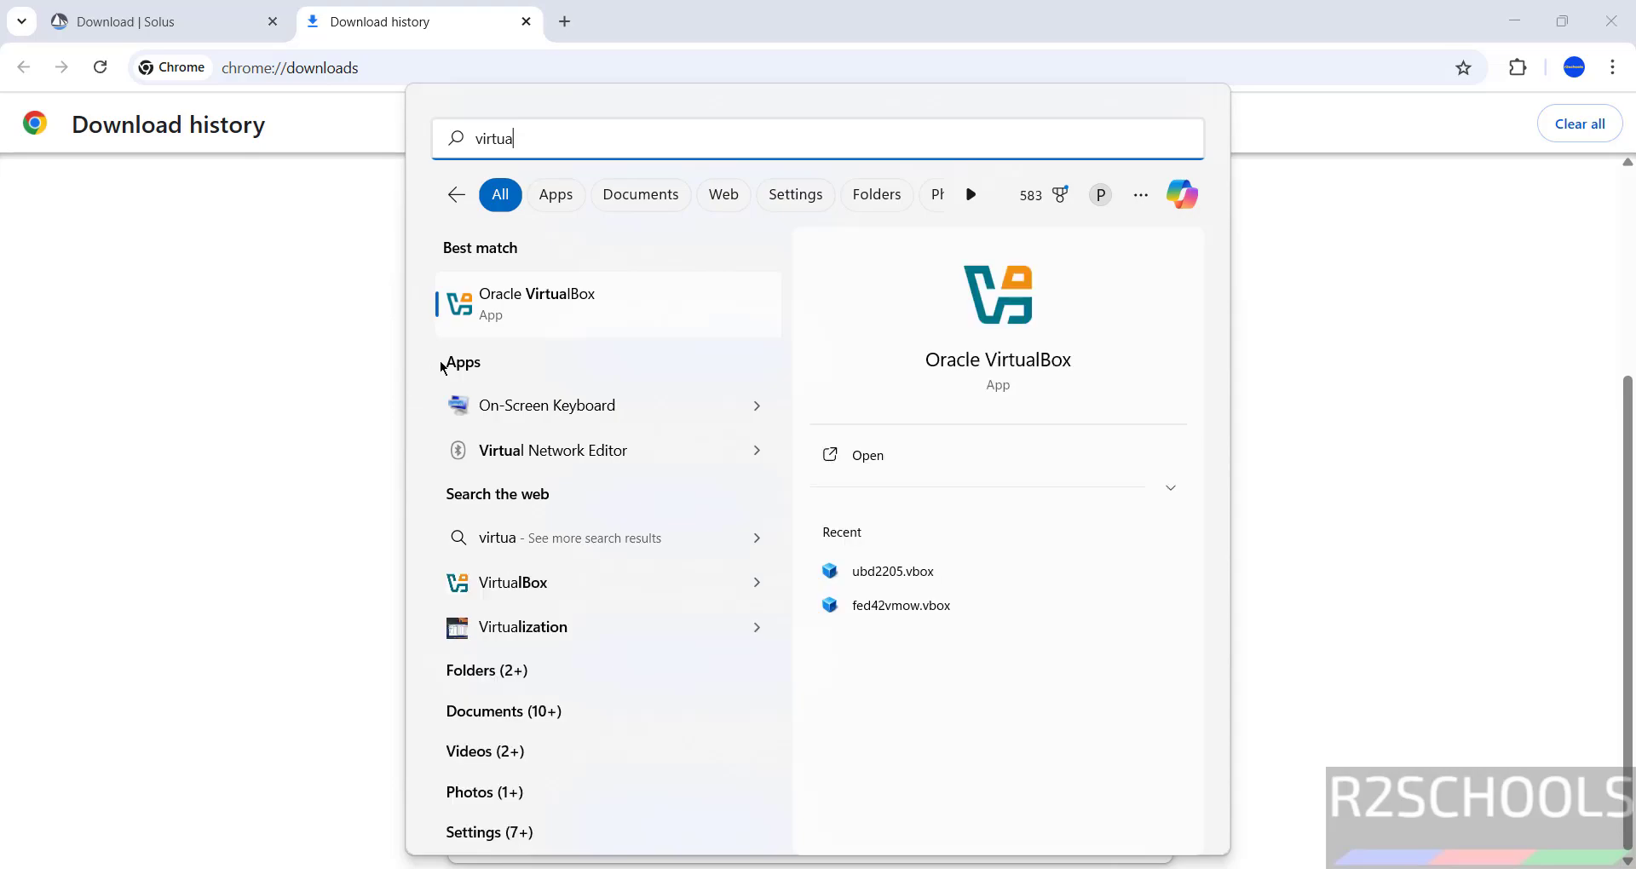
pyautogui.click(547, 318)
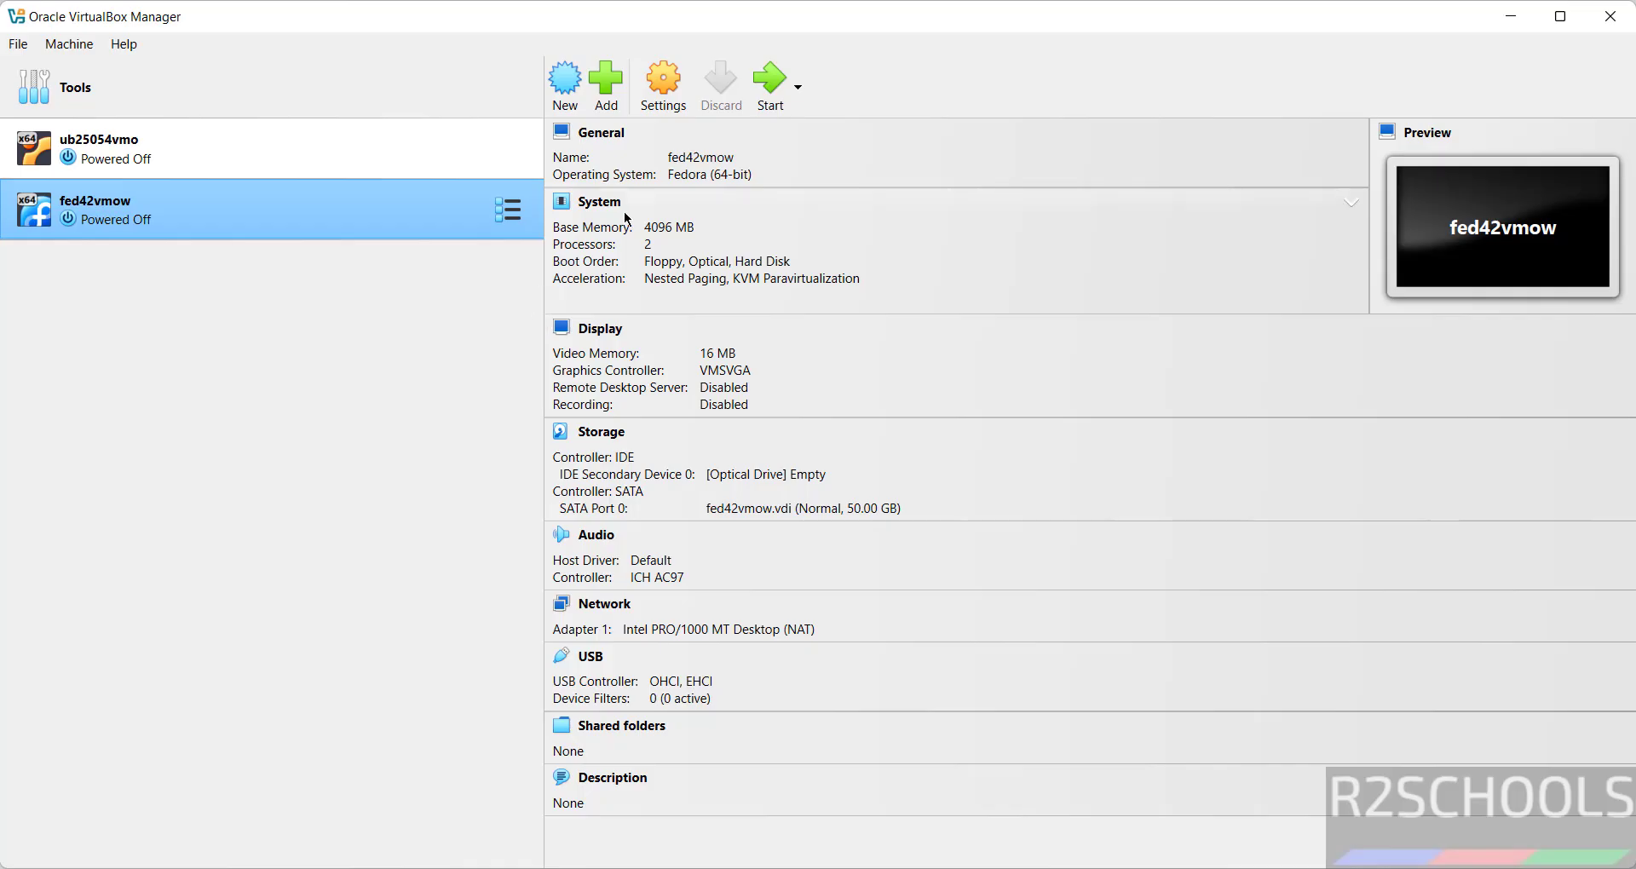
pyautogui.click(84, 45)
pyautogui.click(81, 69)
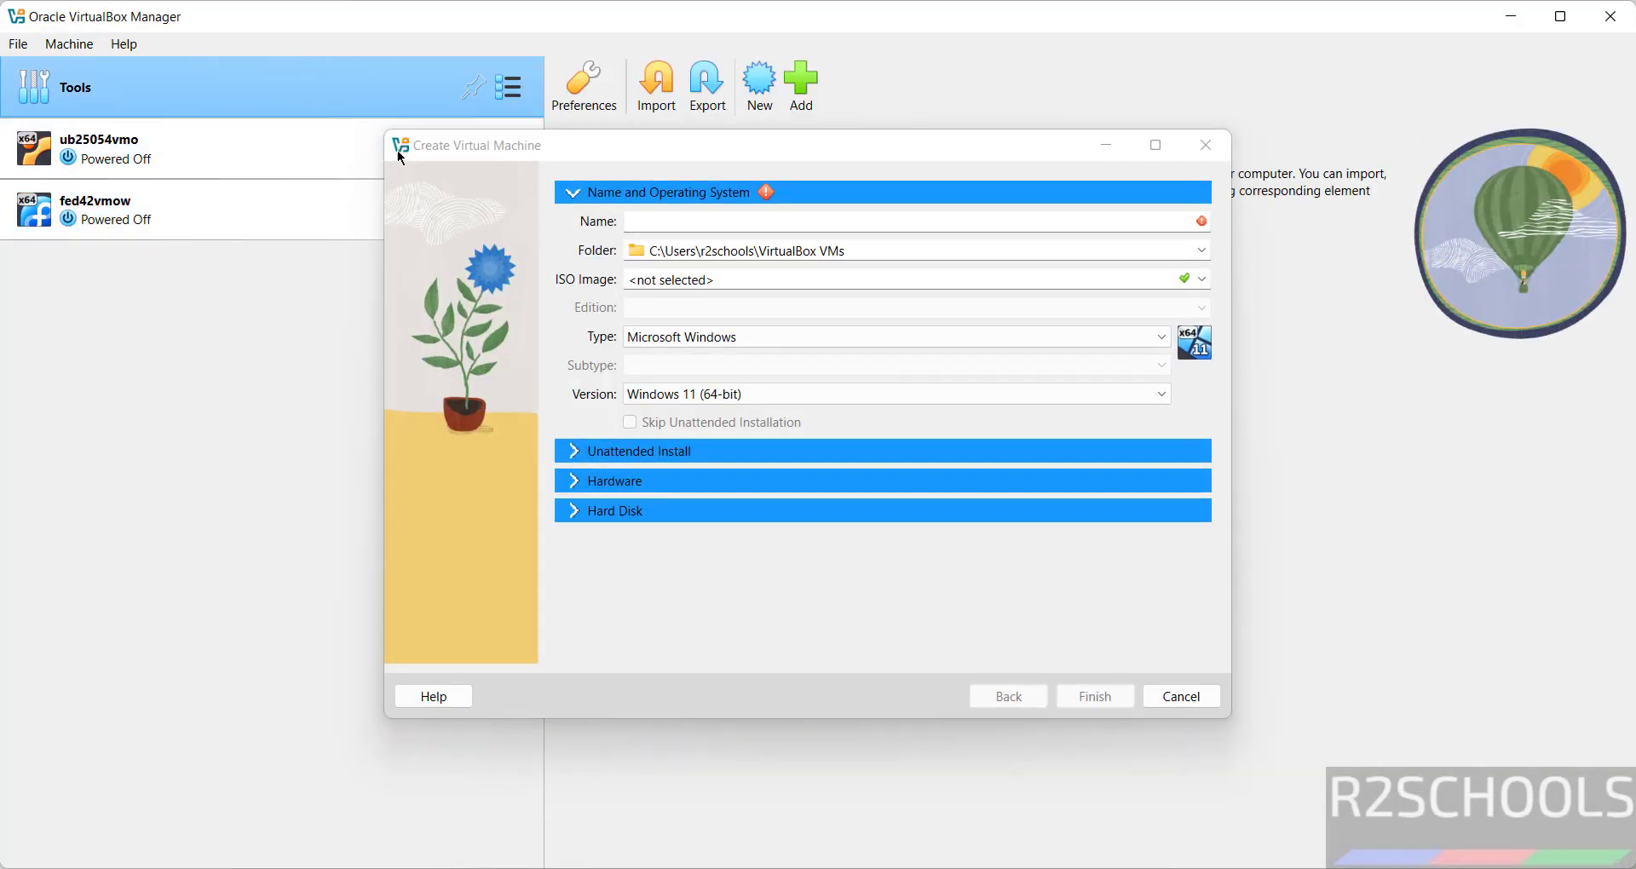
pyautogui.write('solus')
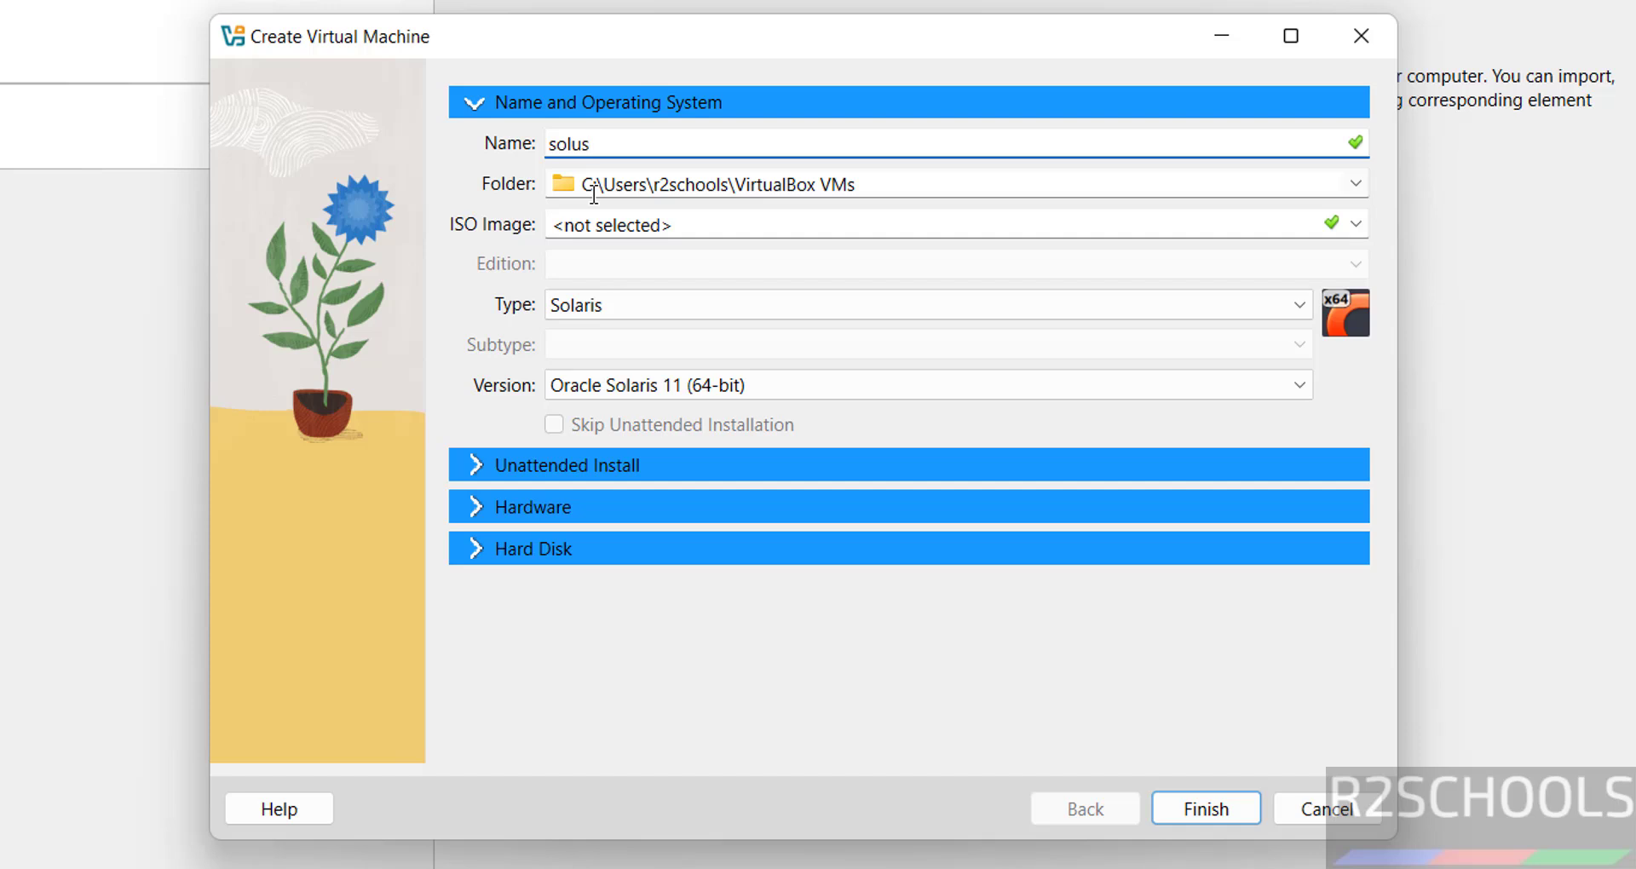
pyautogui.write('vmo')
pyautogui.hotkey('ctrl', 'a')
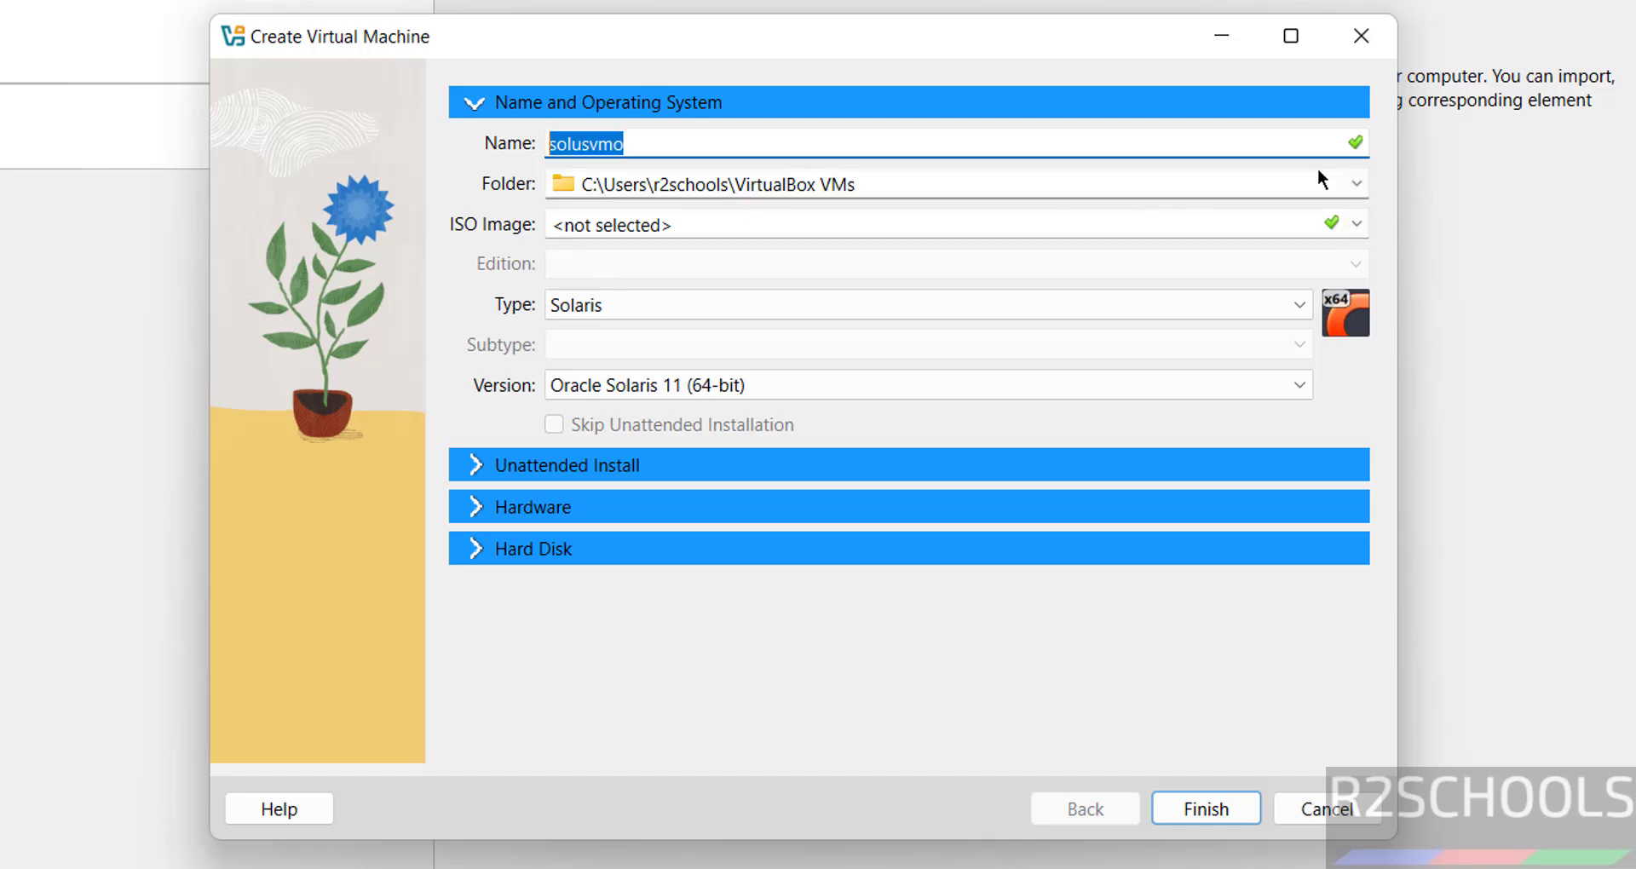
pyautogui.click(1357, 182)
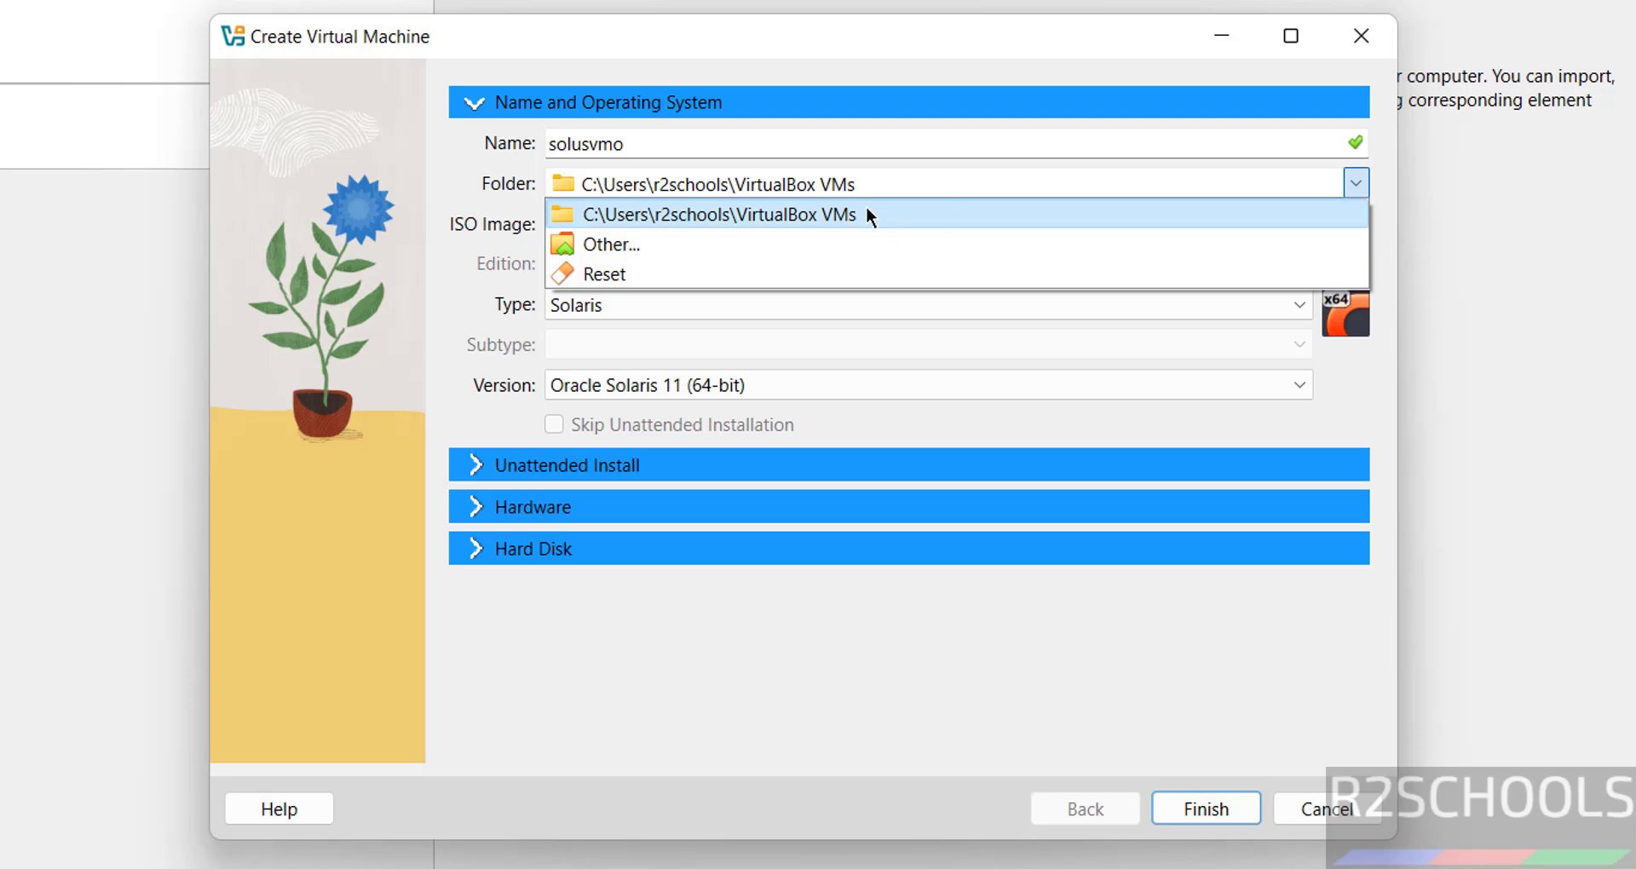
# Create a solusvmo folder under E:\VMS and use it as the machine folder.
pyautogui.click(798, 244)
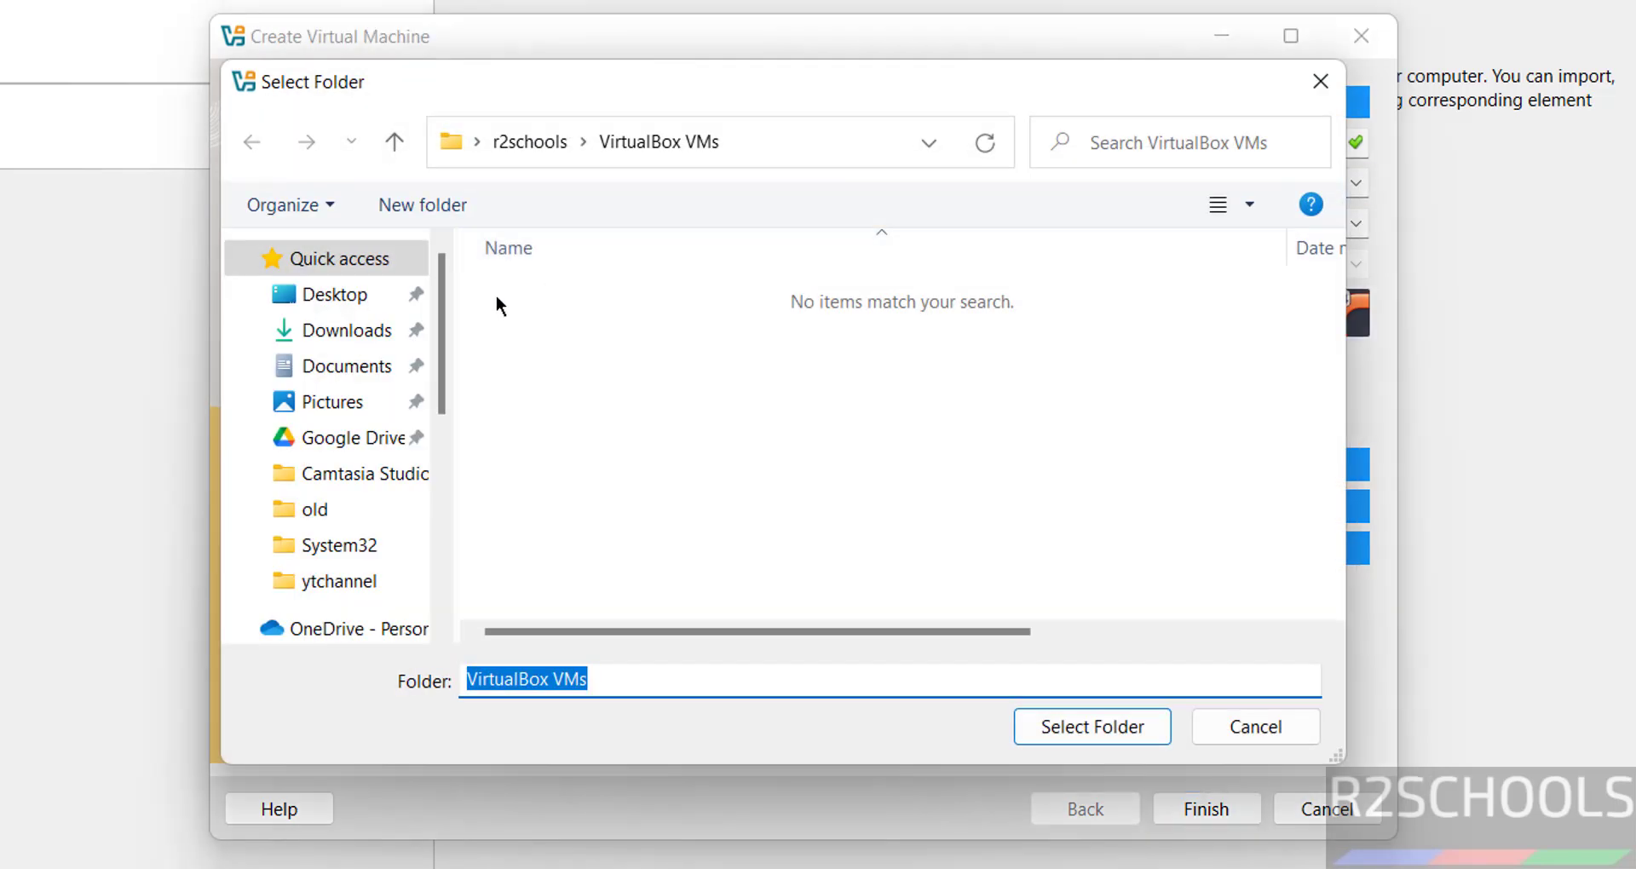
pyautogui.click(447, 461)
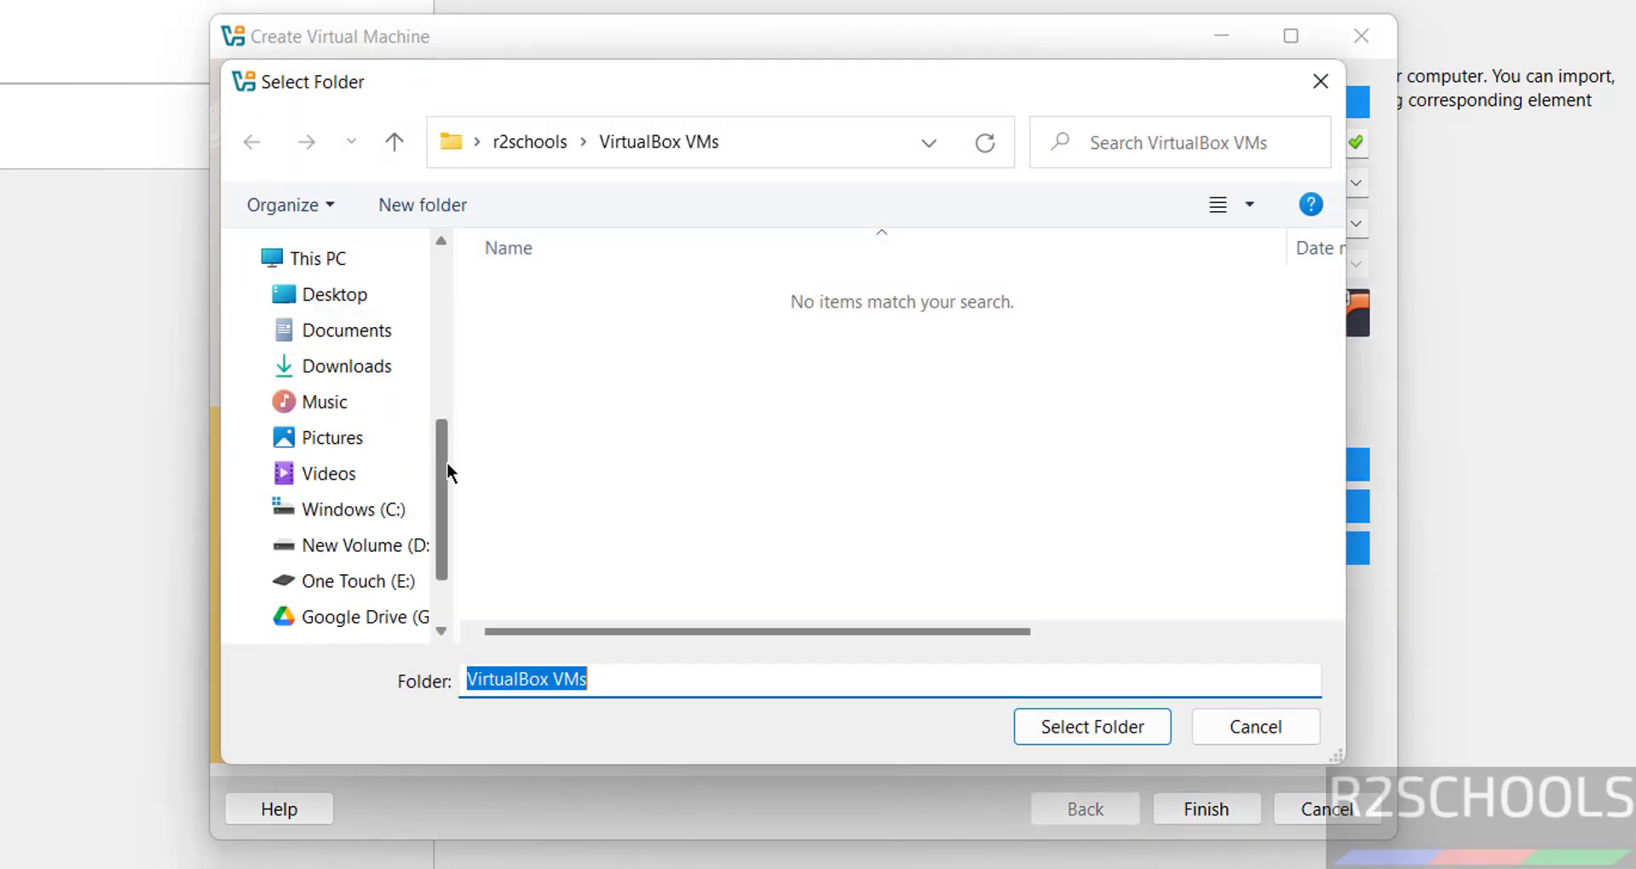
pyautogui.click(379, 587)
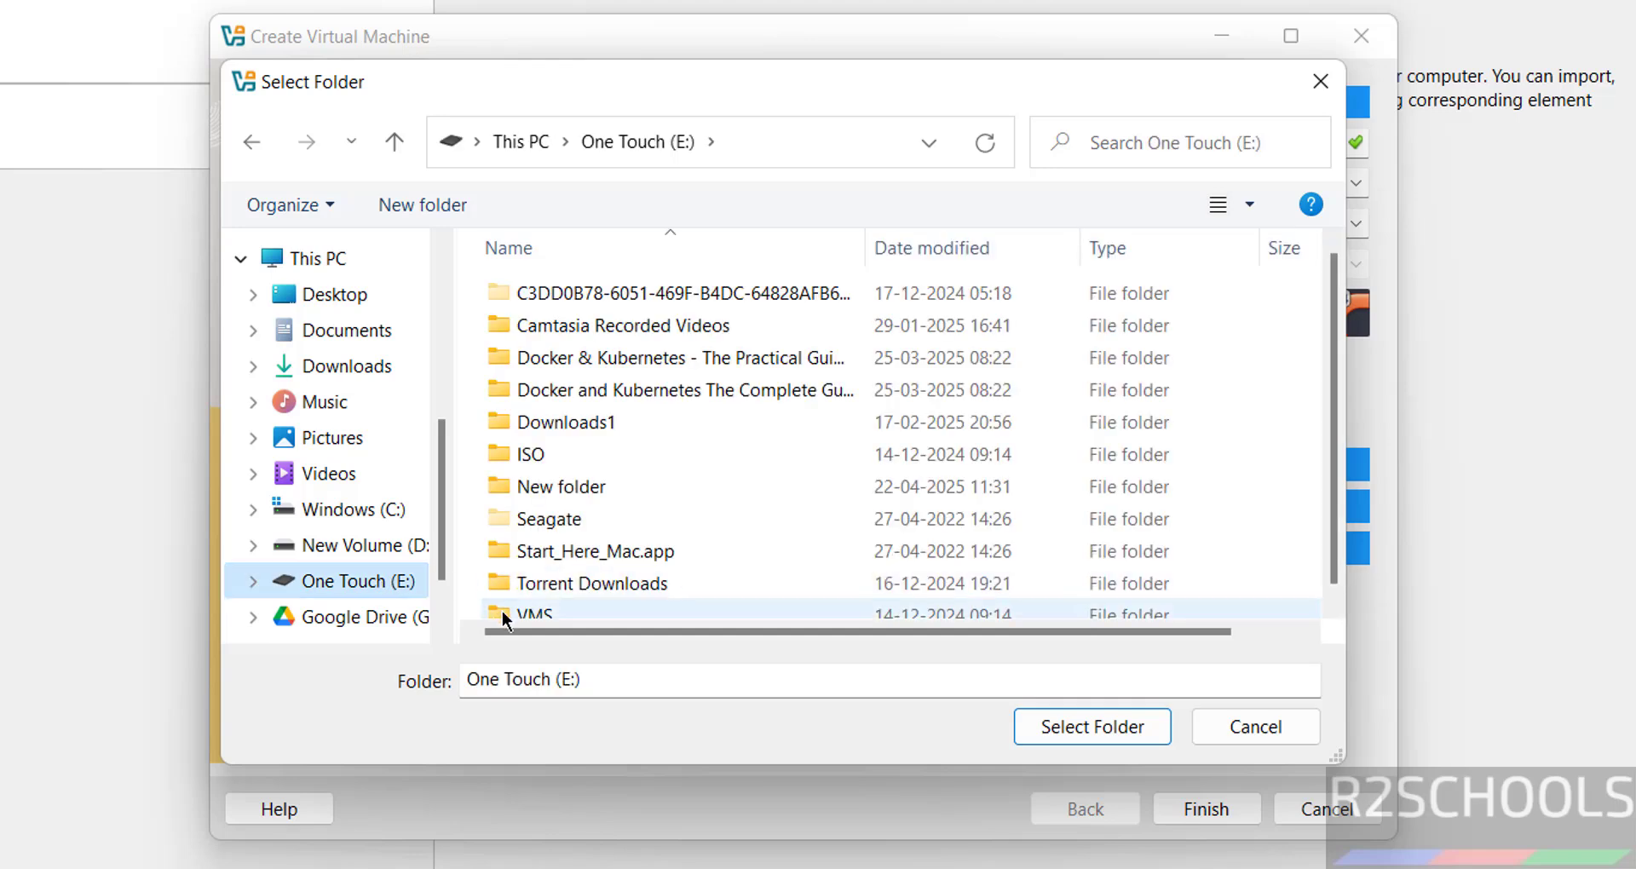
pyautogui.doubleClick(495, 607)
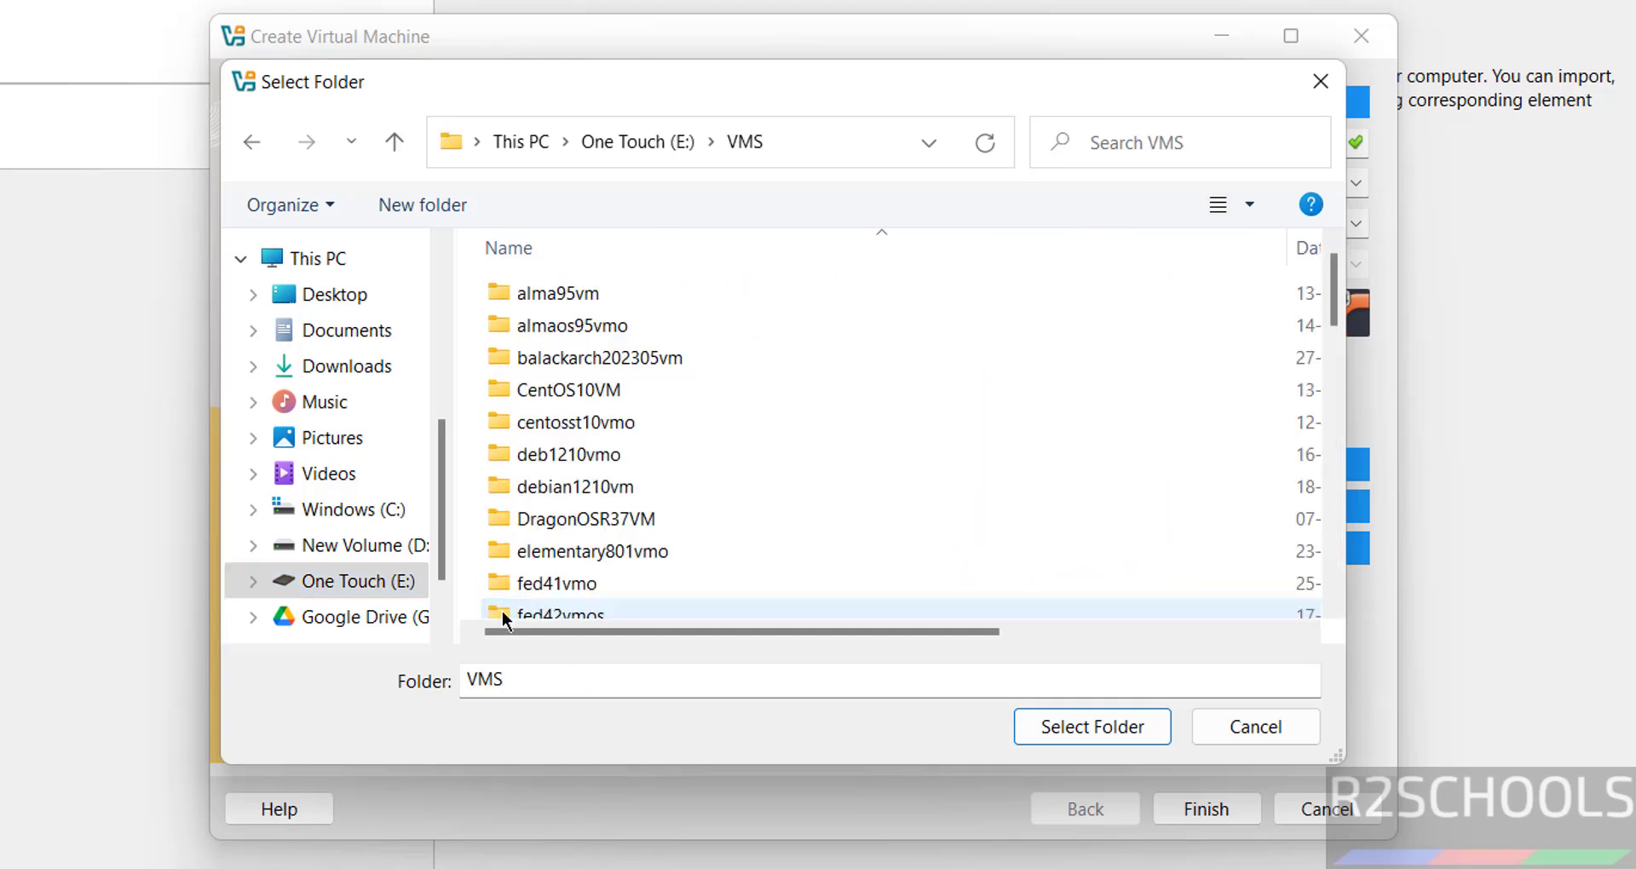
pyautogui.click(464, 206)
pyautogui.write('solusvmo')
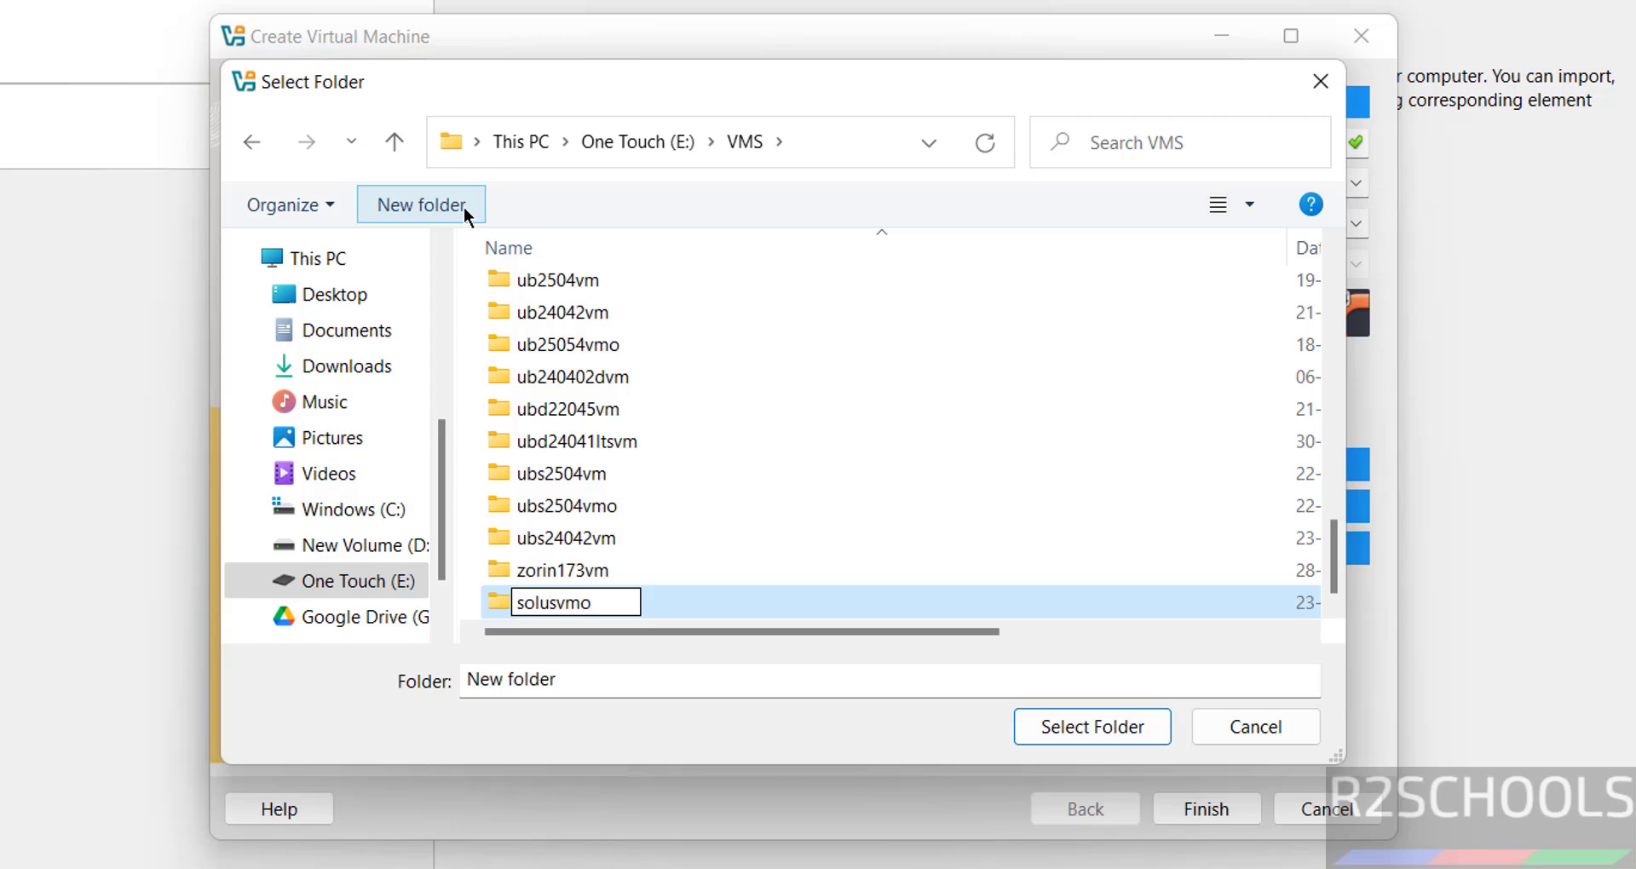
pyautogui.press('Return')
pyautogui.press('Return')
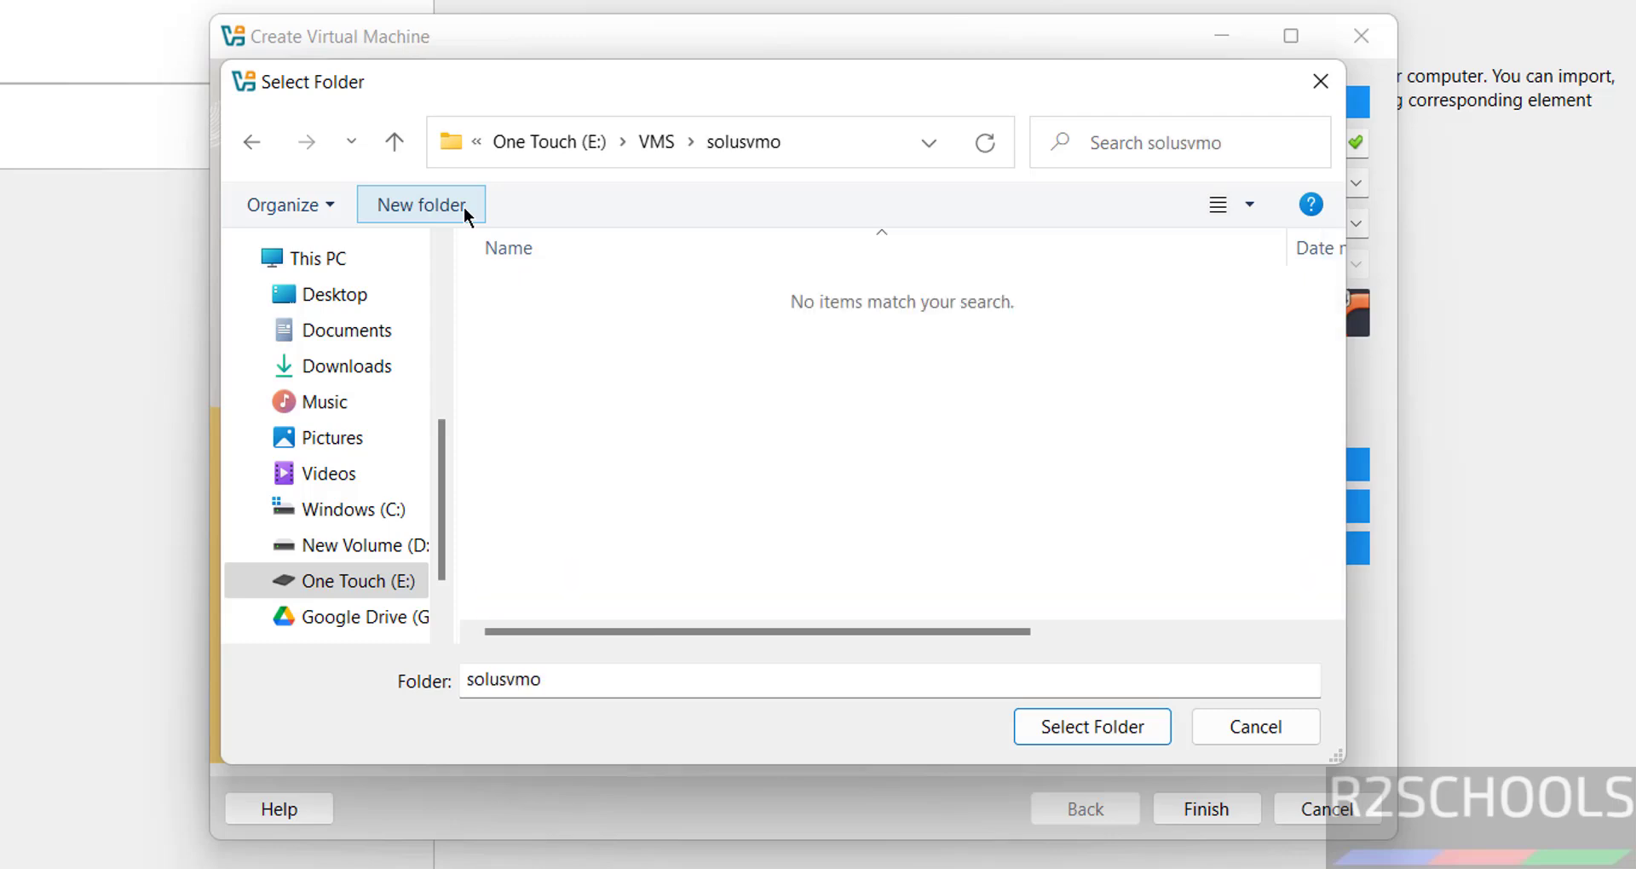
pyautogui.click(1041, 727)
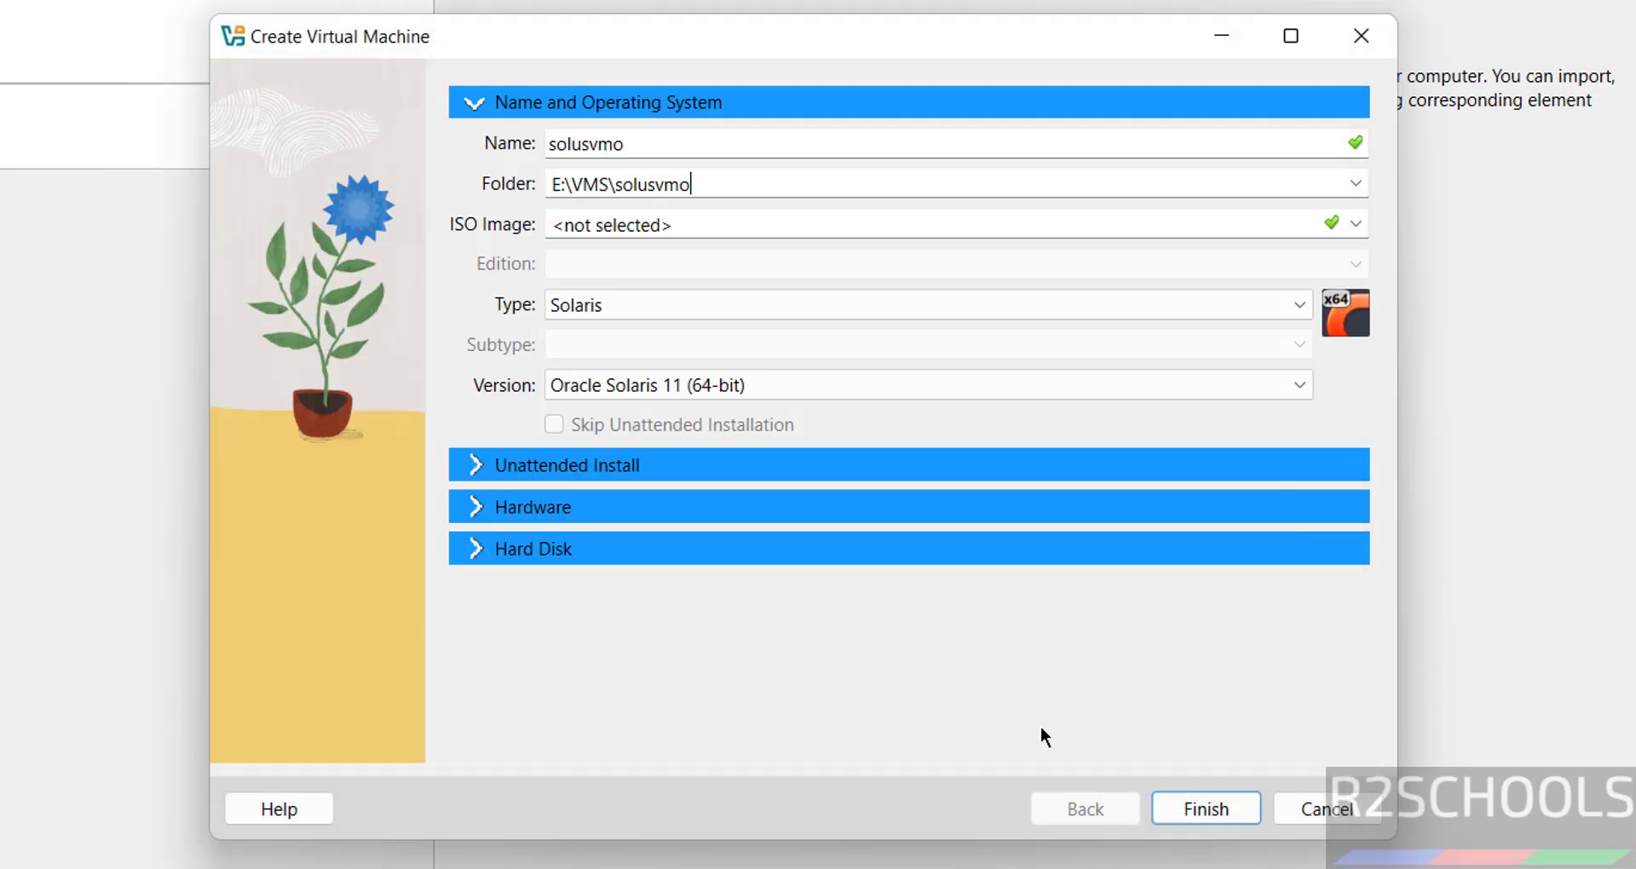
# Attach Solus-GNOME-Release-2025-01-26.iso as the ISO image and set the subtype to Other Linux.
pyautogui.click(1353, 224)
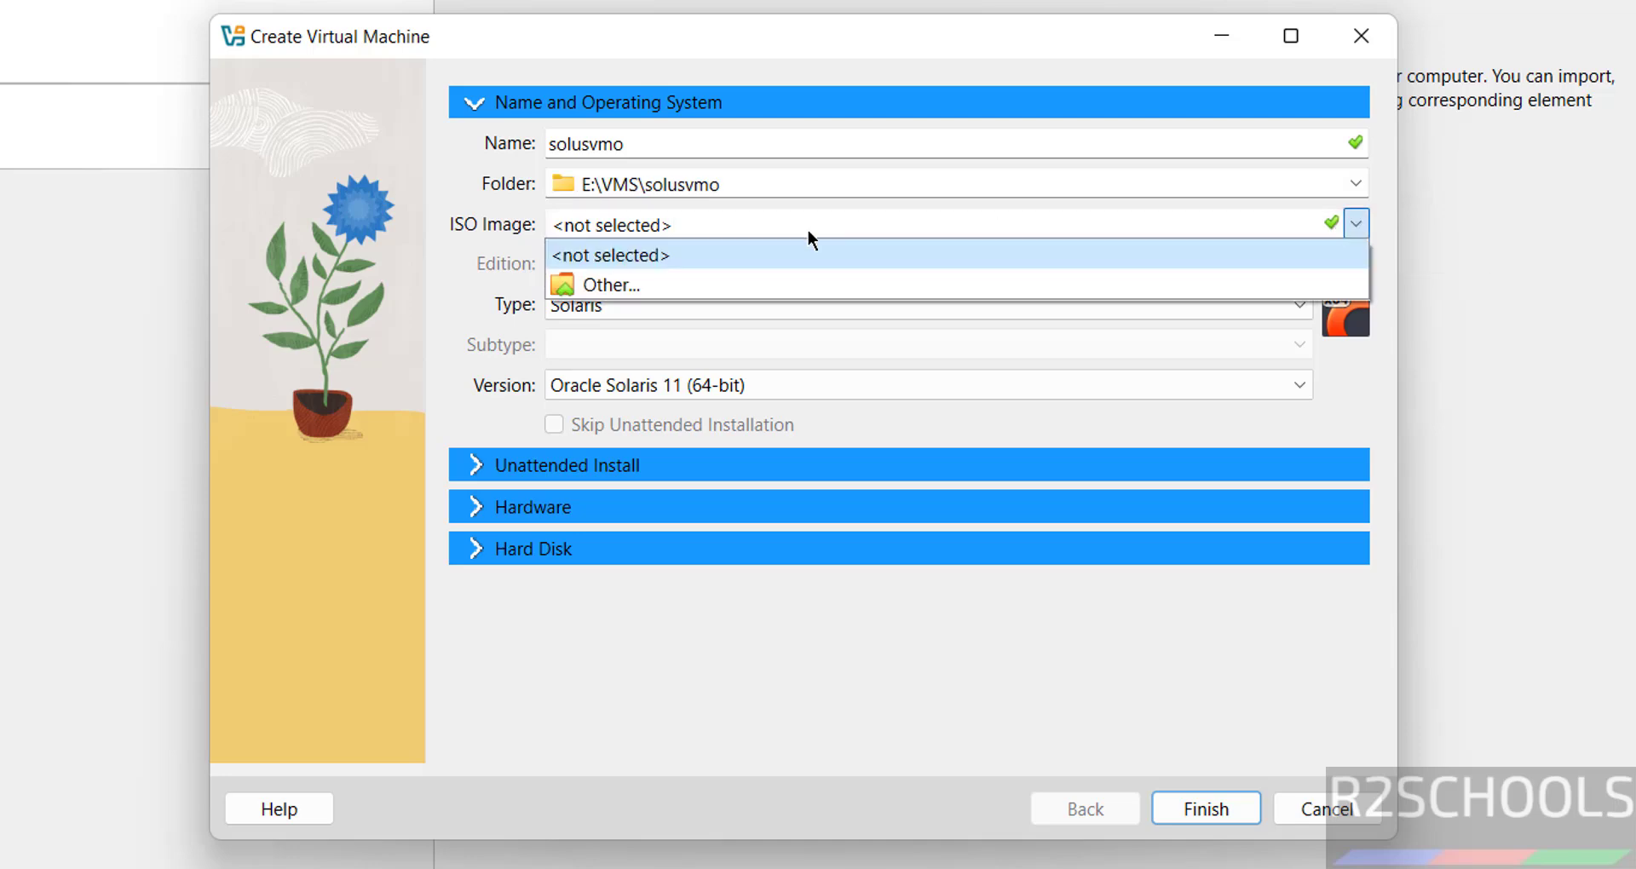
pyautogui.click(667, 281)
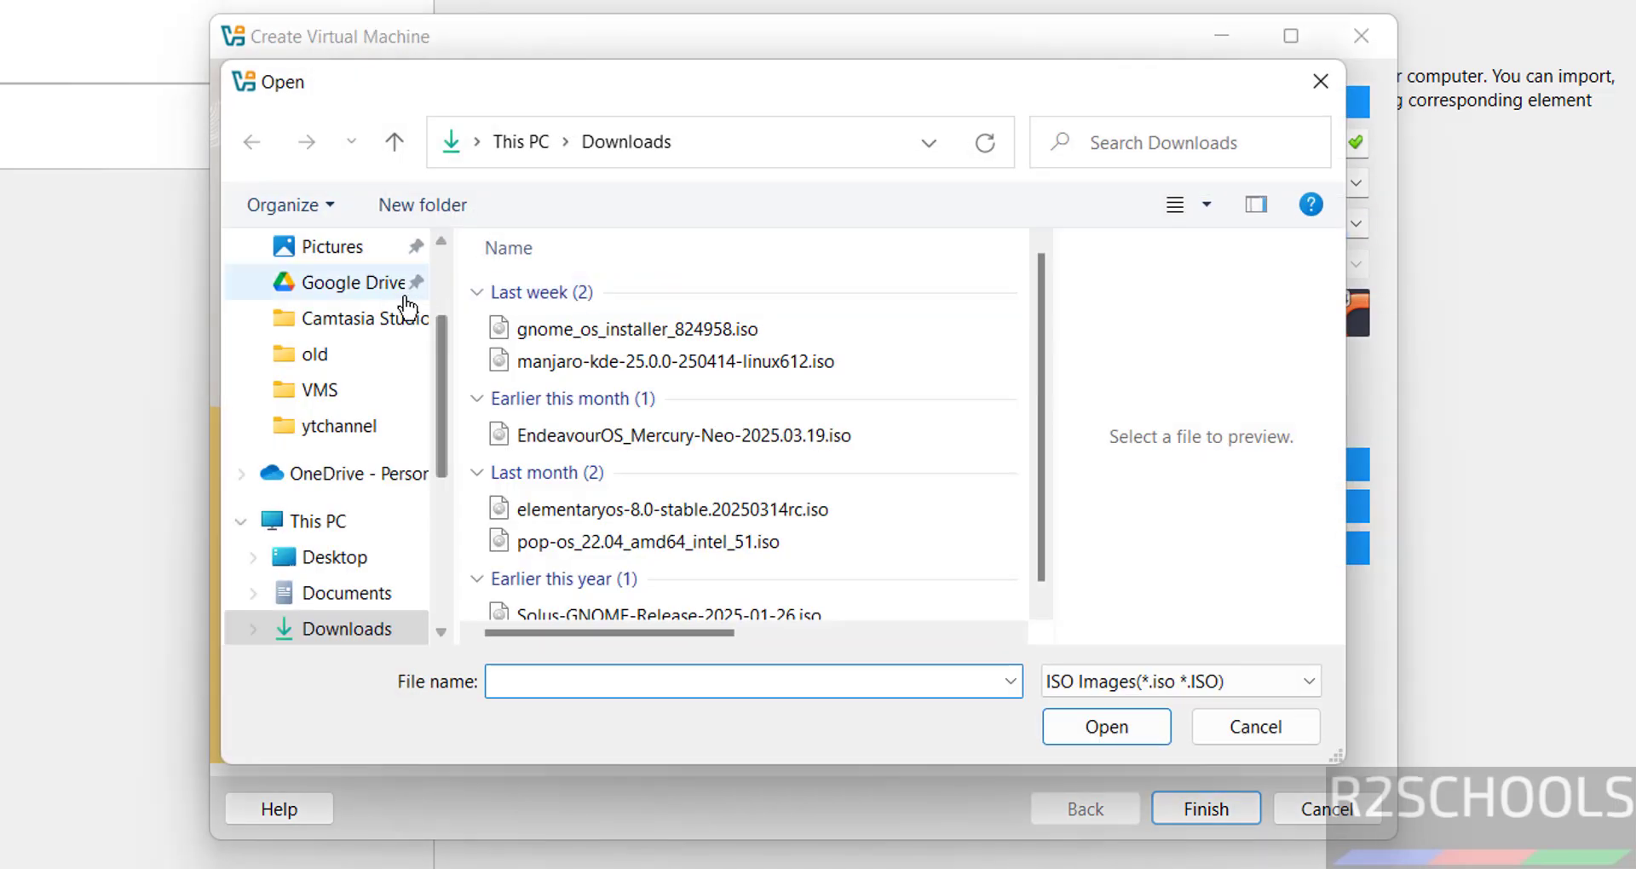
pyautogui.click(779, 611)
pyautogui.click(1086, 732)
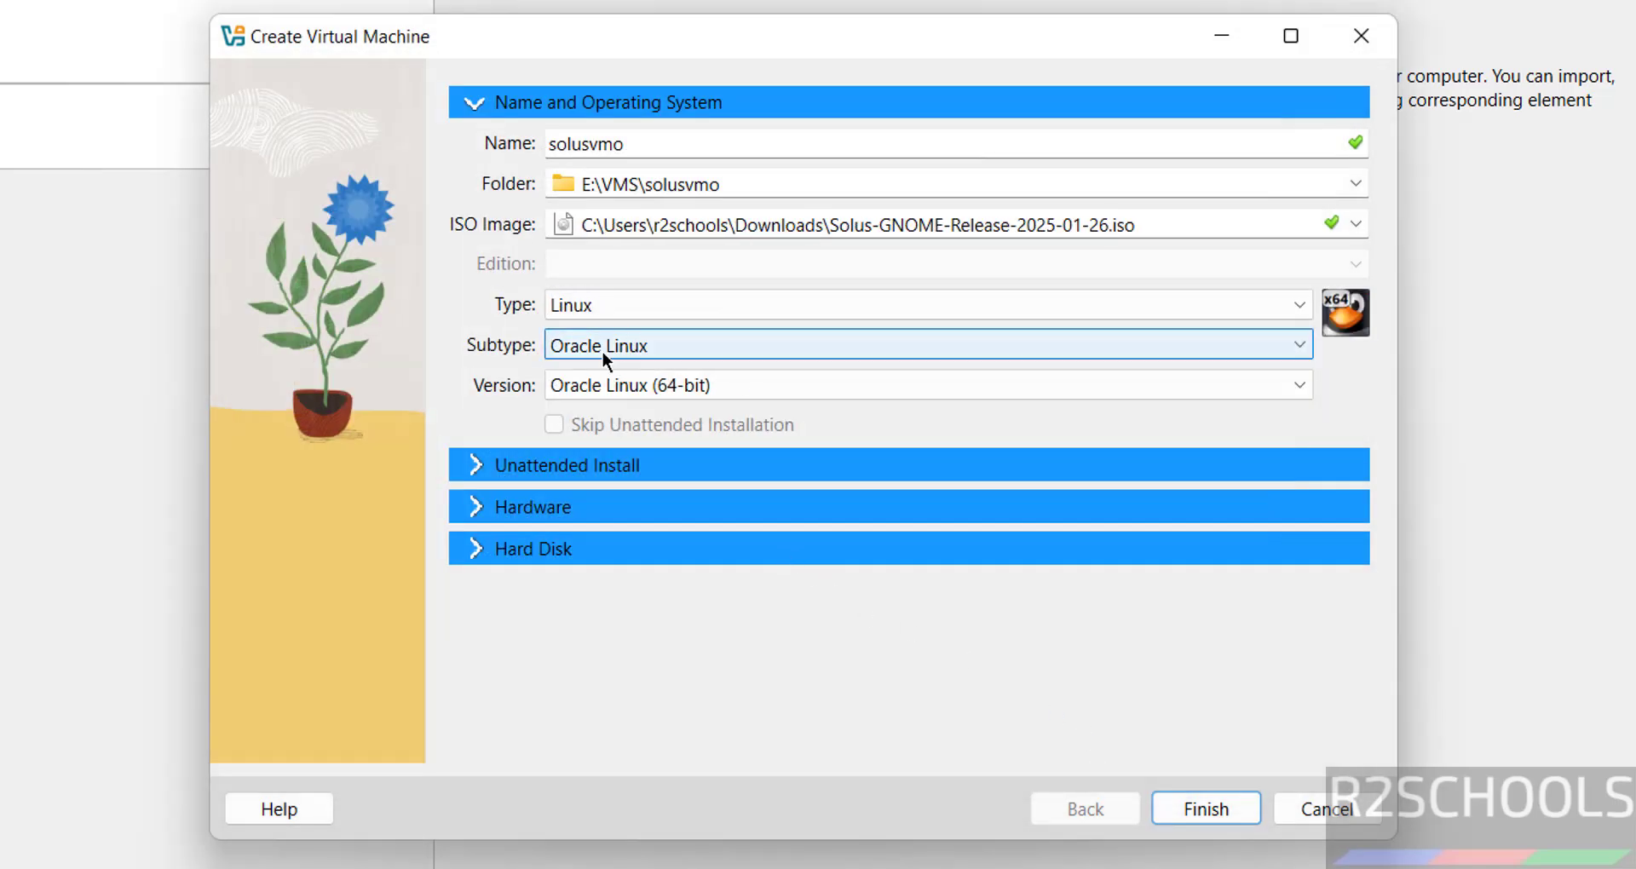
pyautogui.click(602, 350)
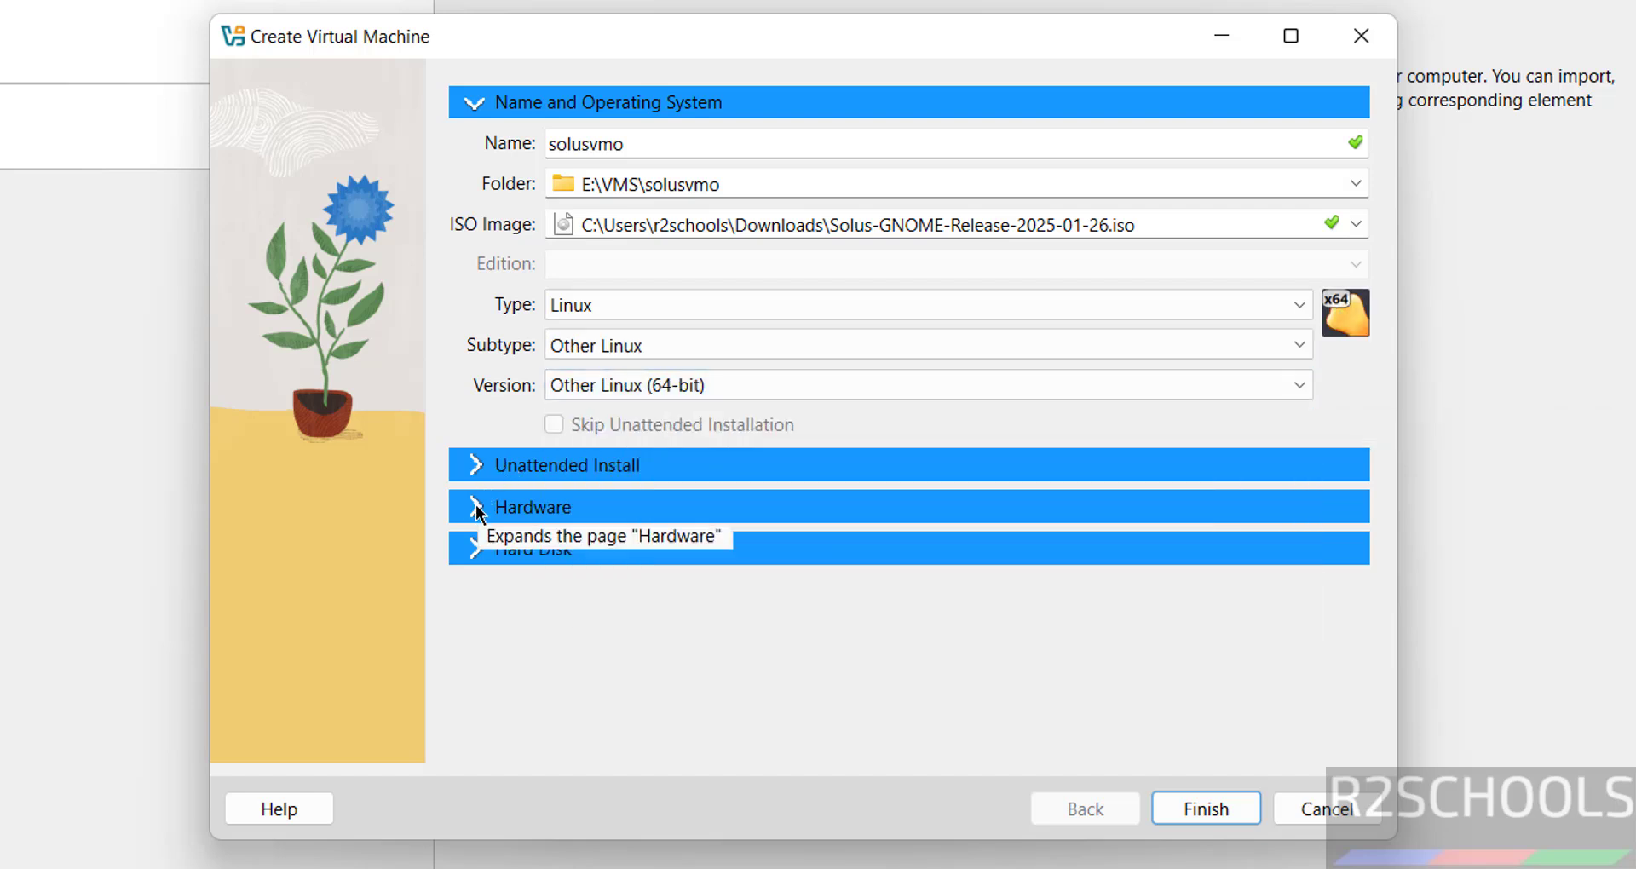
# Give the machine 4096 MB of base memory and 2 processors.
pyautogui.click(475, 506)
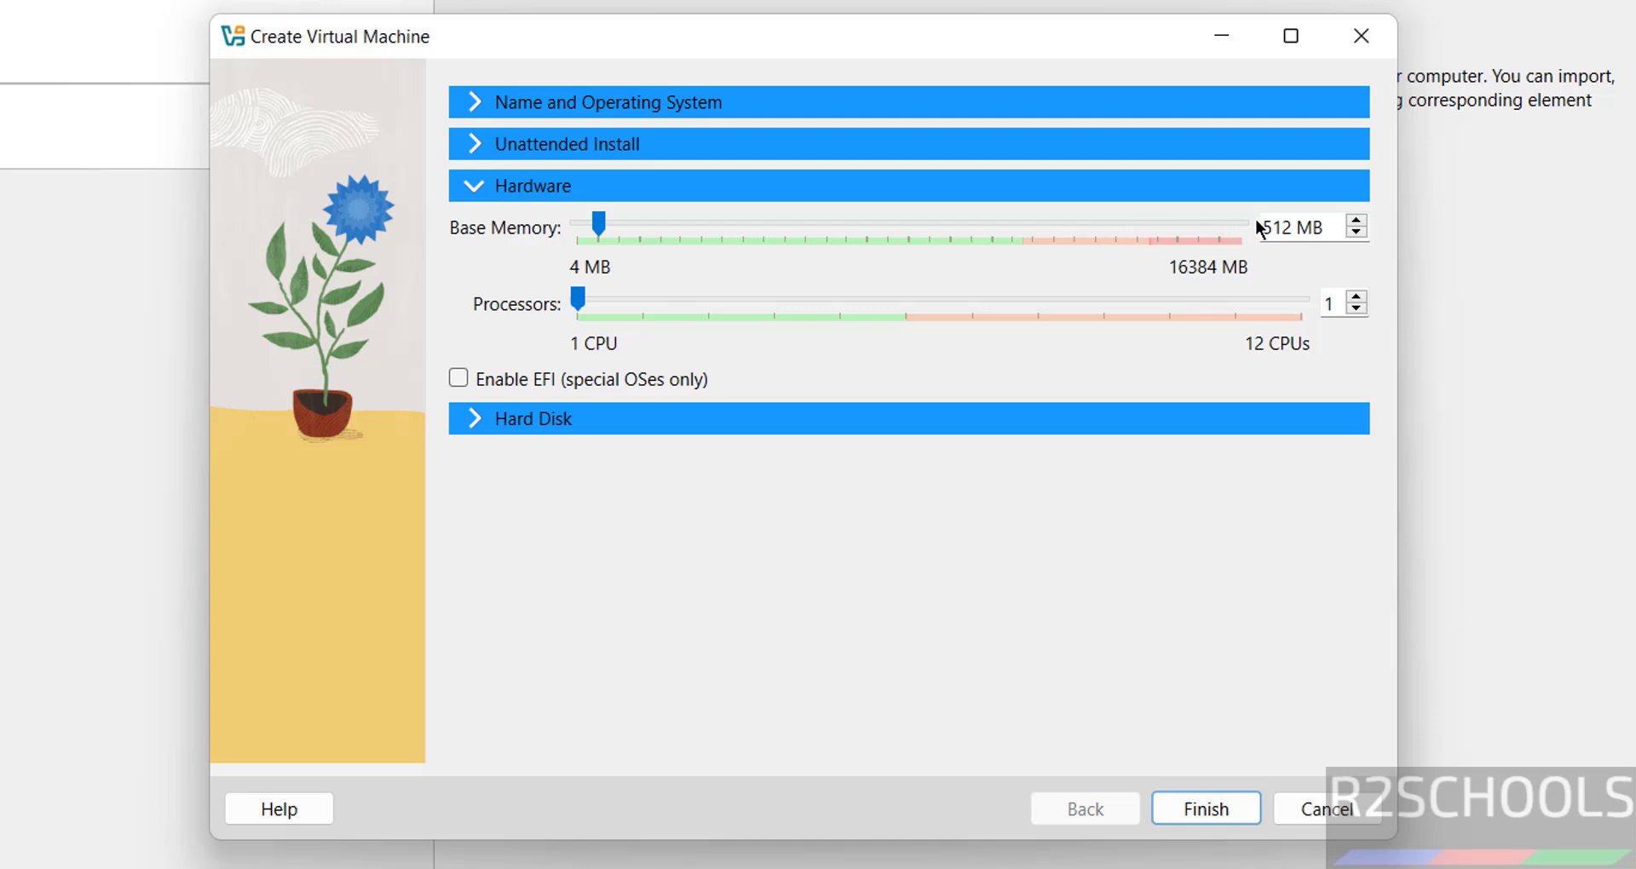
pyautogui.doubleClick(1268, 225)
pyautogui.write('4096')
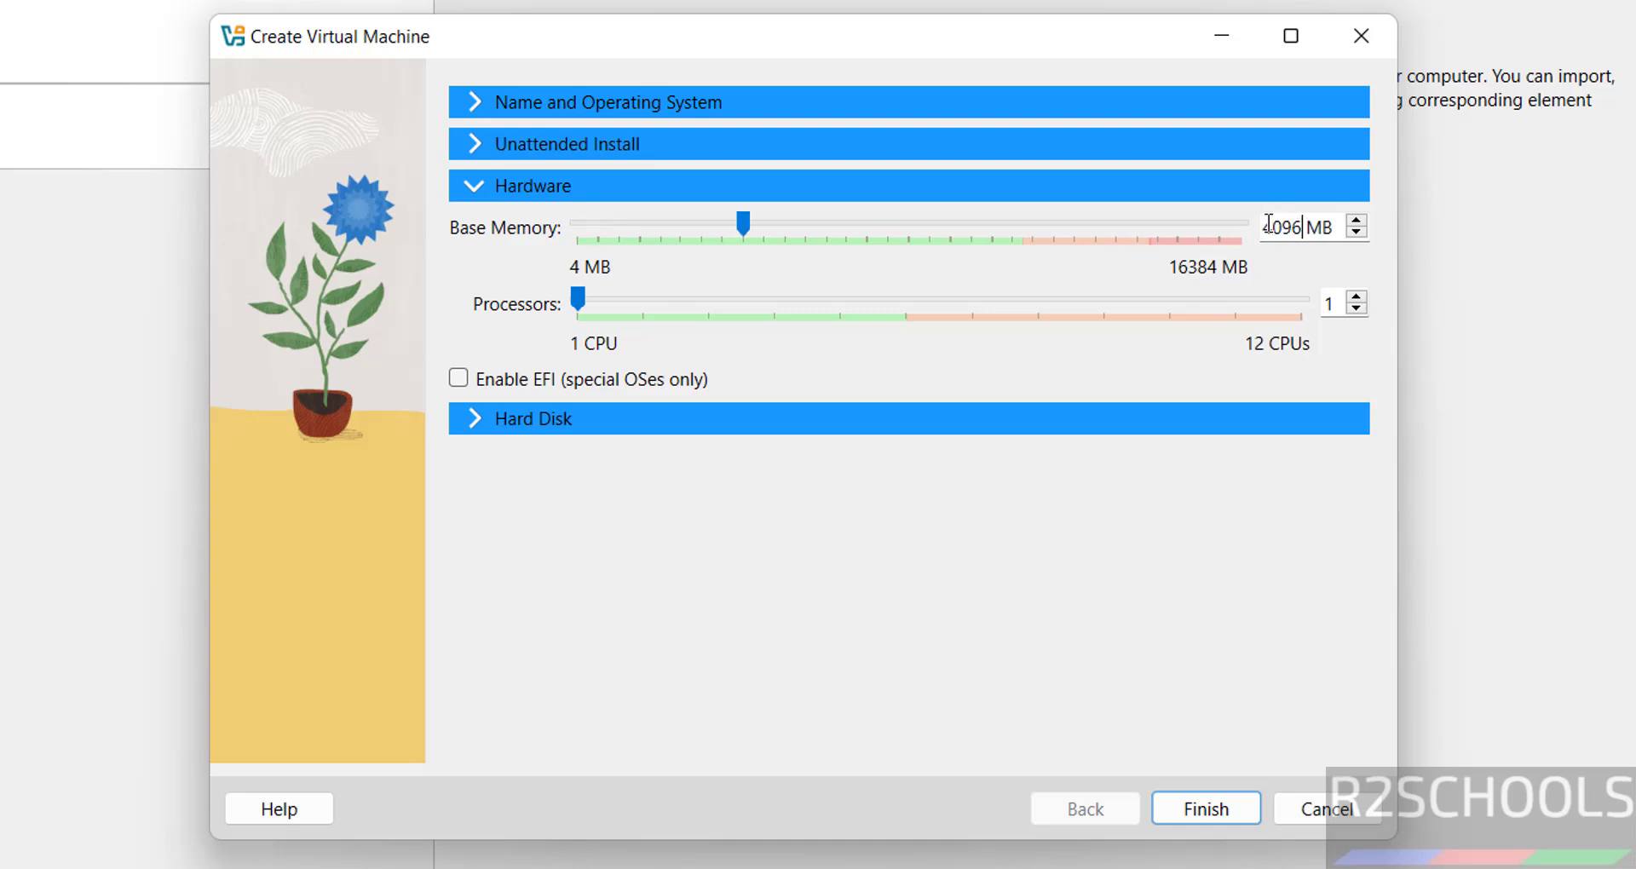
pyautogui.press('Tab')
pyautogui.write('2')
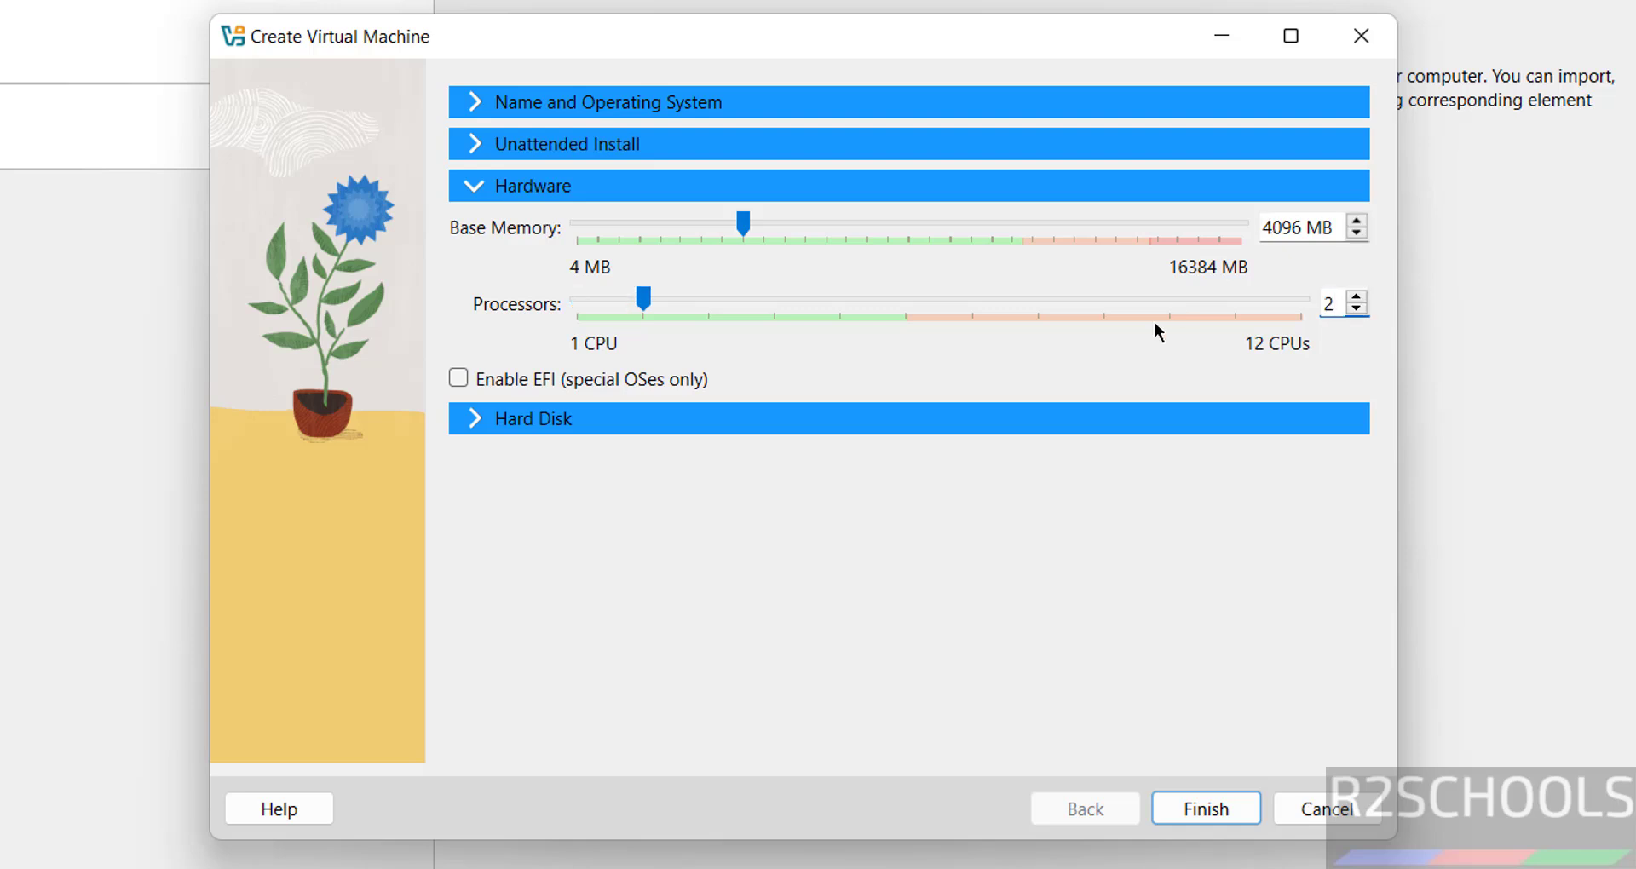
# Set the virtual hard disk to 50 GB and finish creating the machine.
pyautogui.click(880, 419)
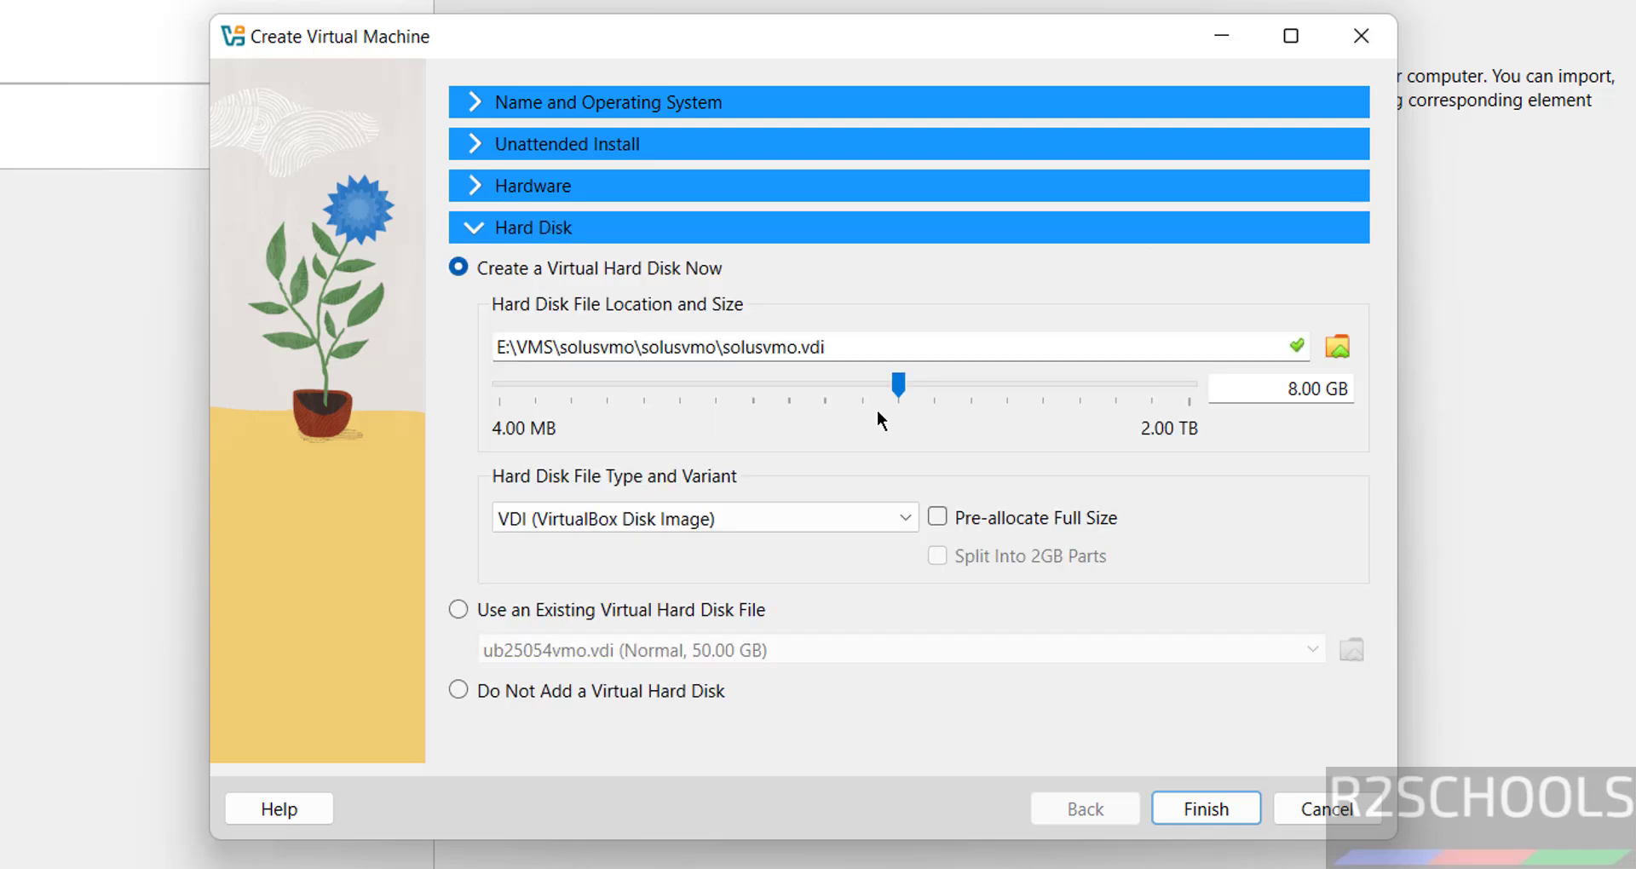
pyautogui.doubleClick(1276, 385)
pyautogui.write('50')
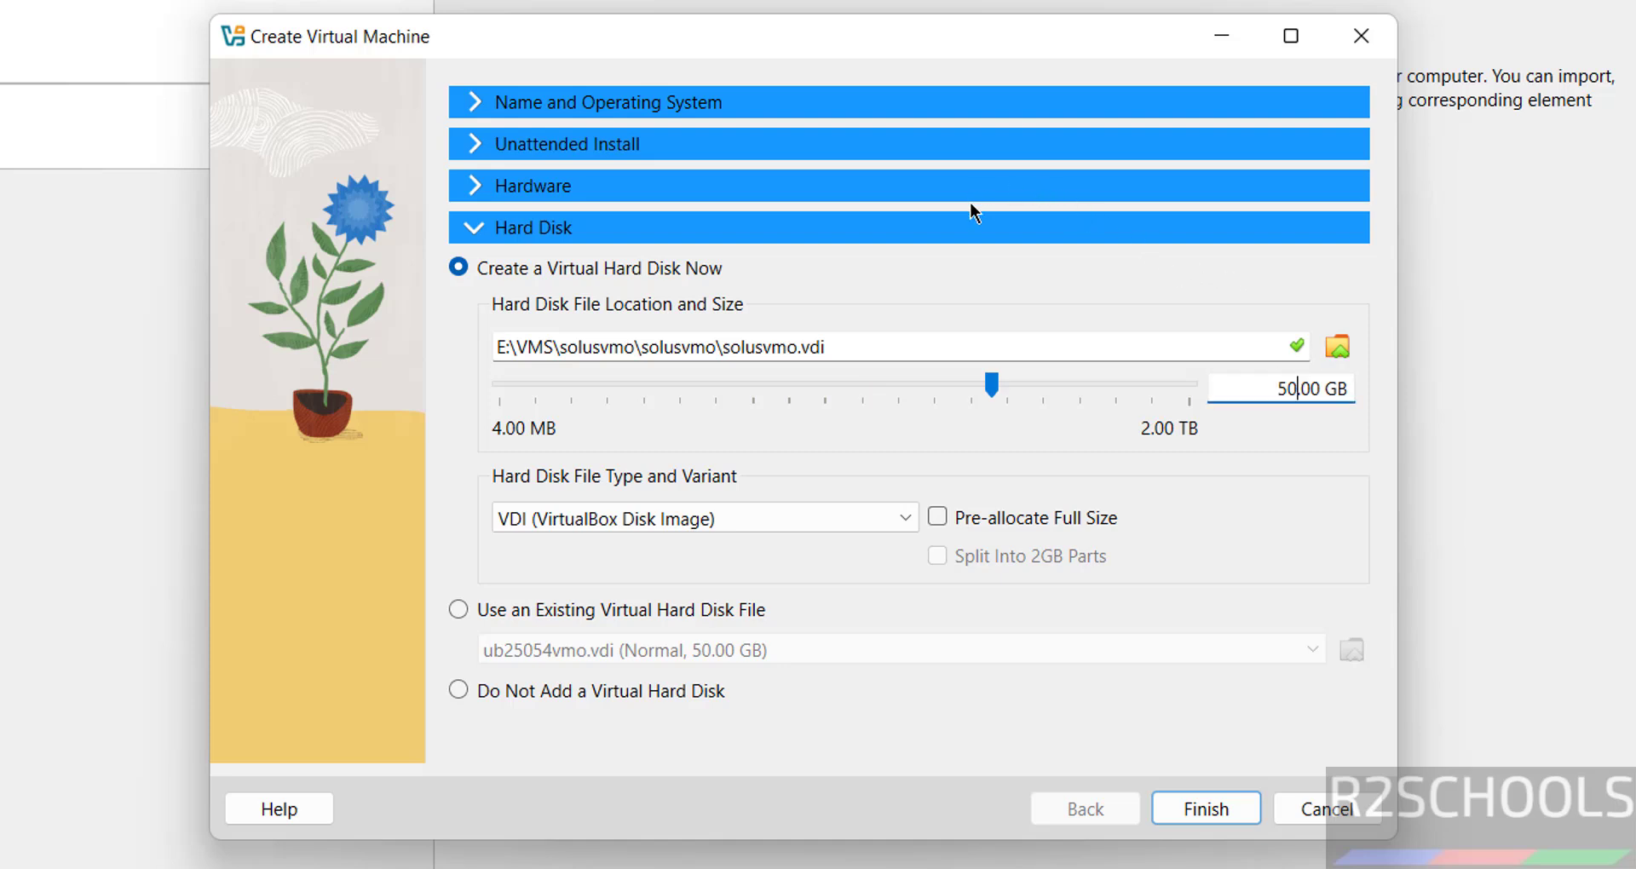
pyautogui.click(1187, 812)
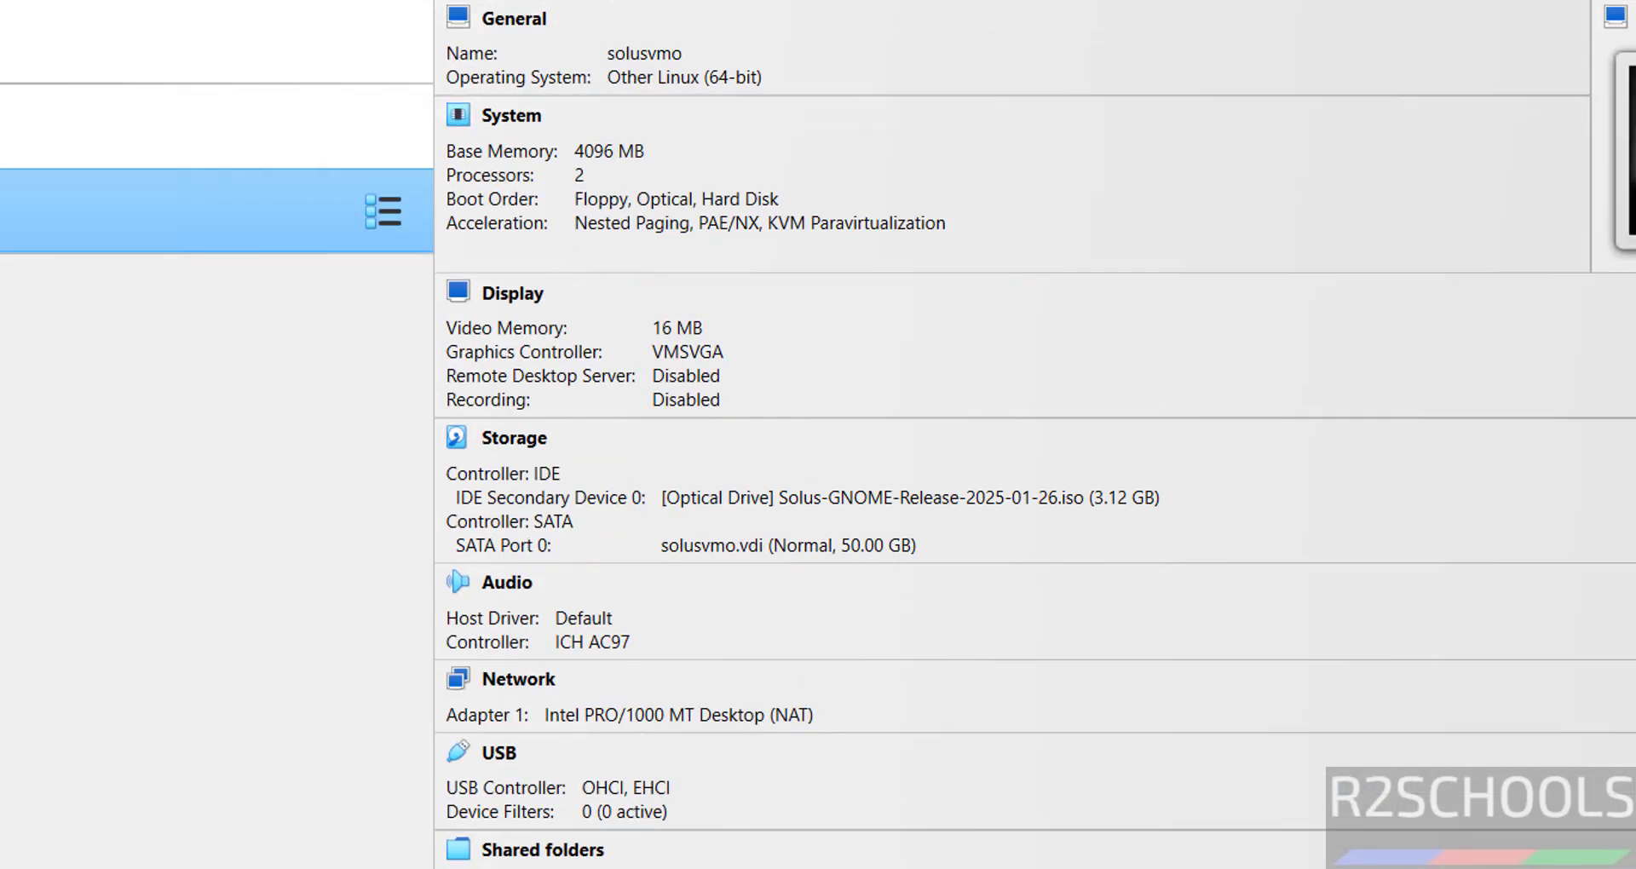
# Normal-start the solusvmo machine and maximize its window to show the live desktop.
pyautogui.rightClick(141, 205)
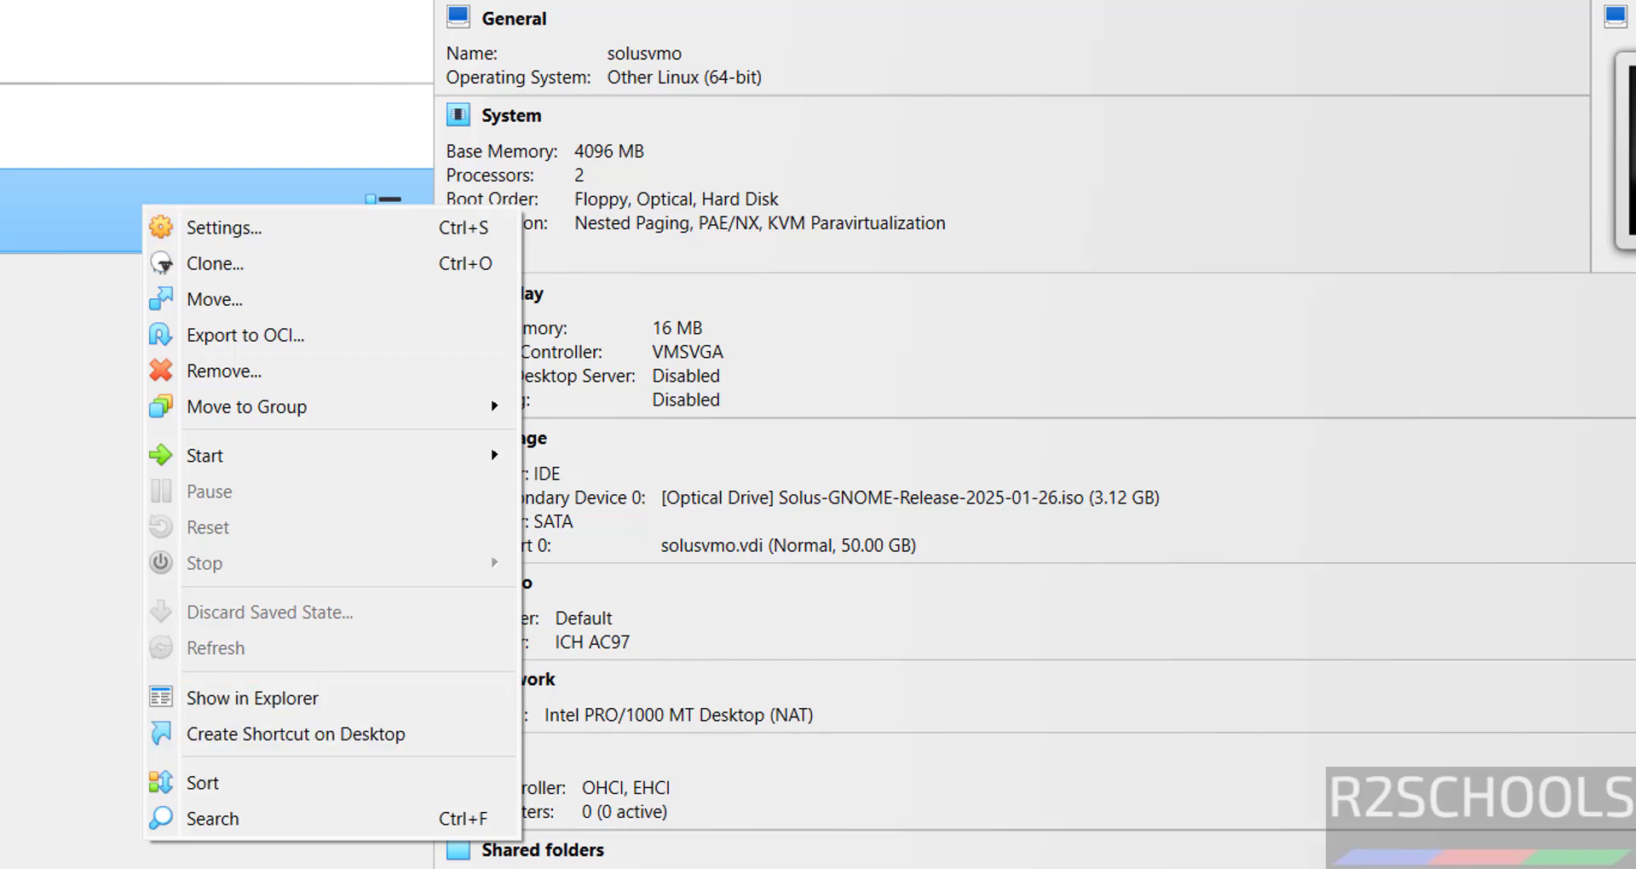
pyautogui.click(0, 0)
pyautogui.click(317, 615)
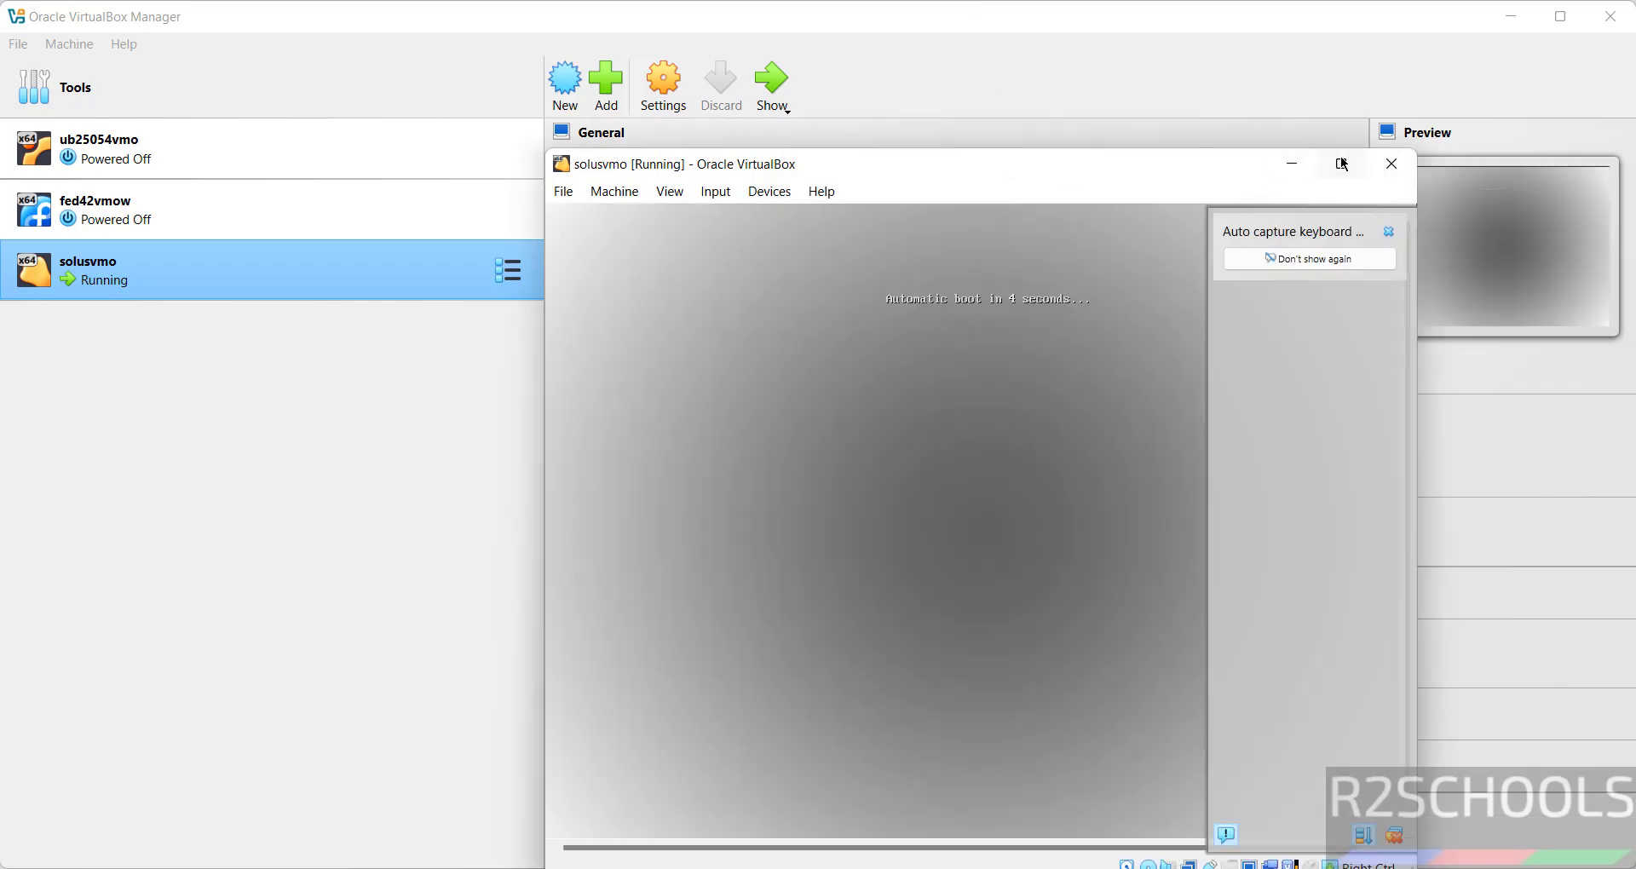
pyautogui.click(1341, 164)
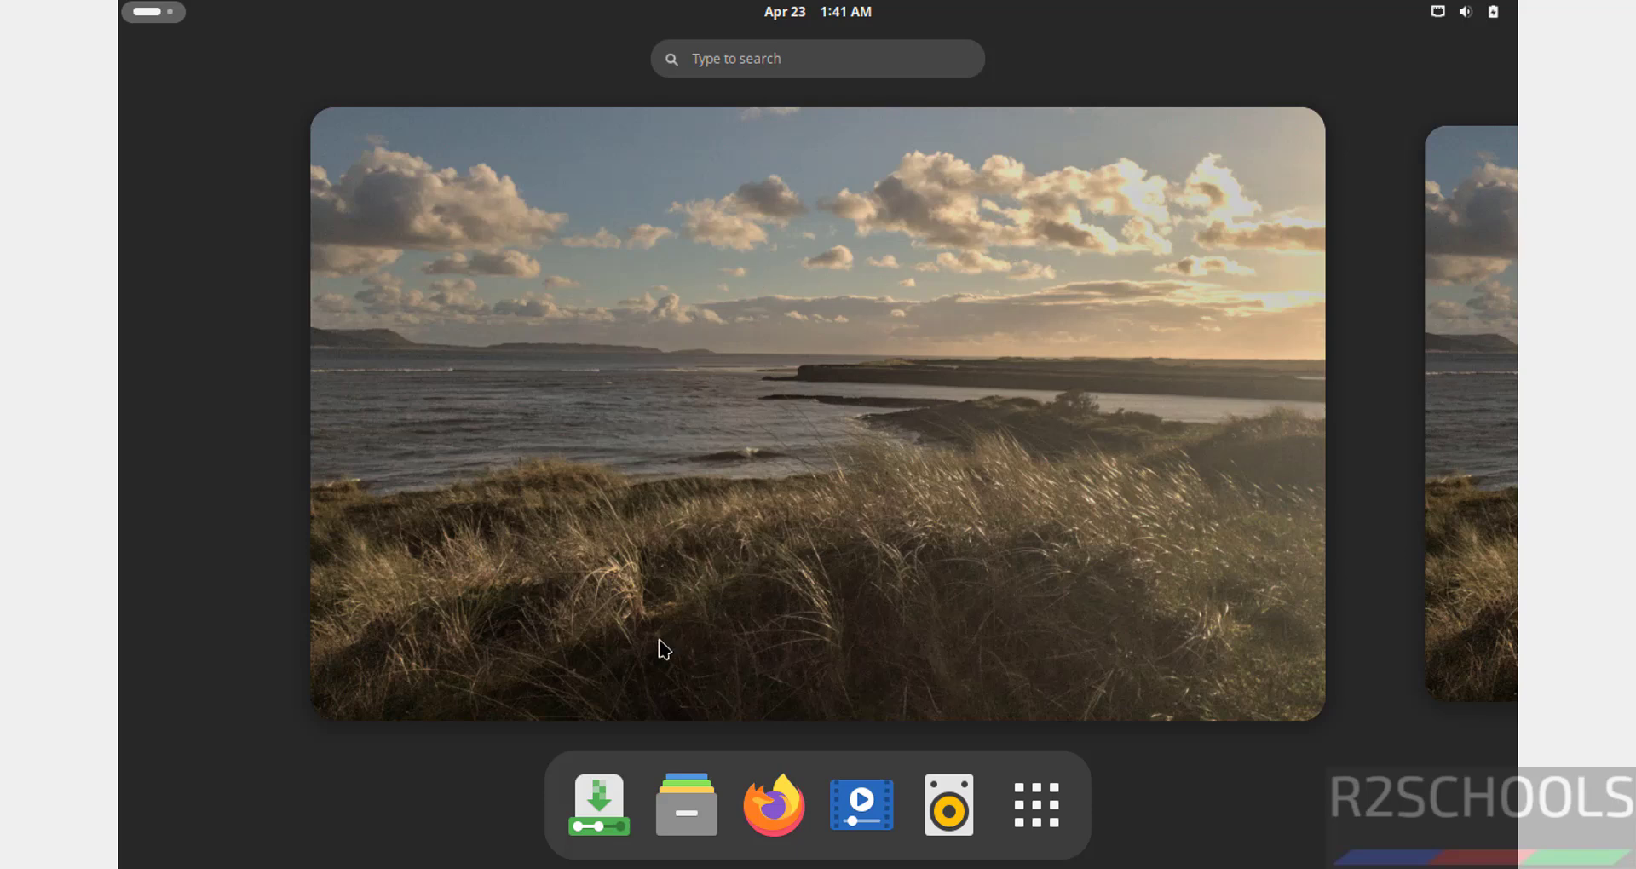
# Launch the Install System app from the Solus live session dock.
pyautogui.click(580, 787)
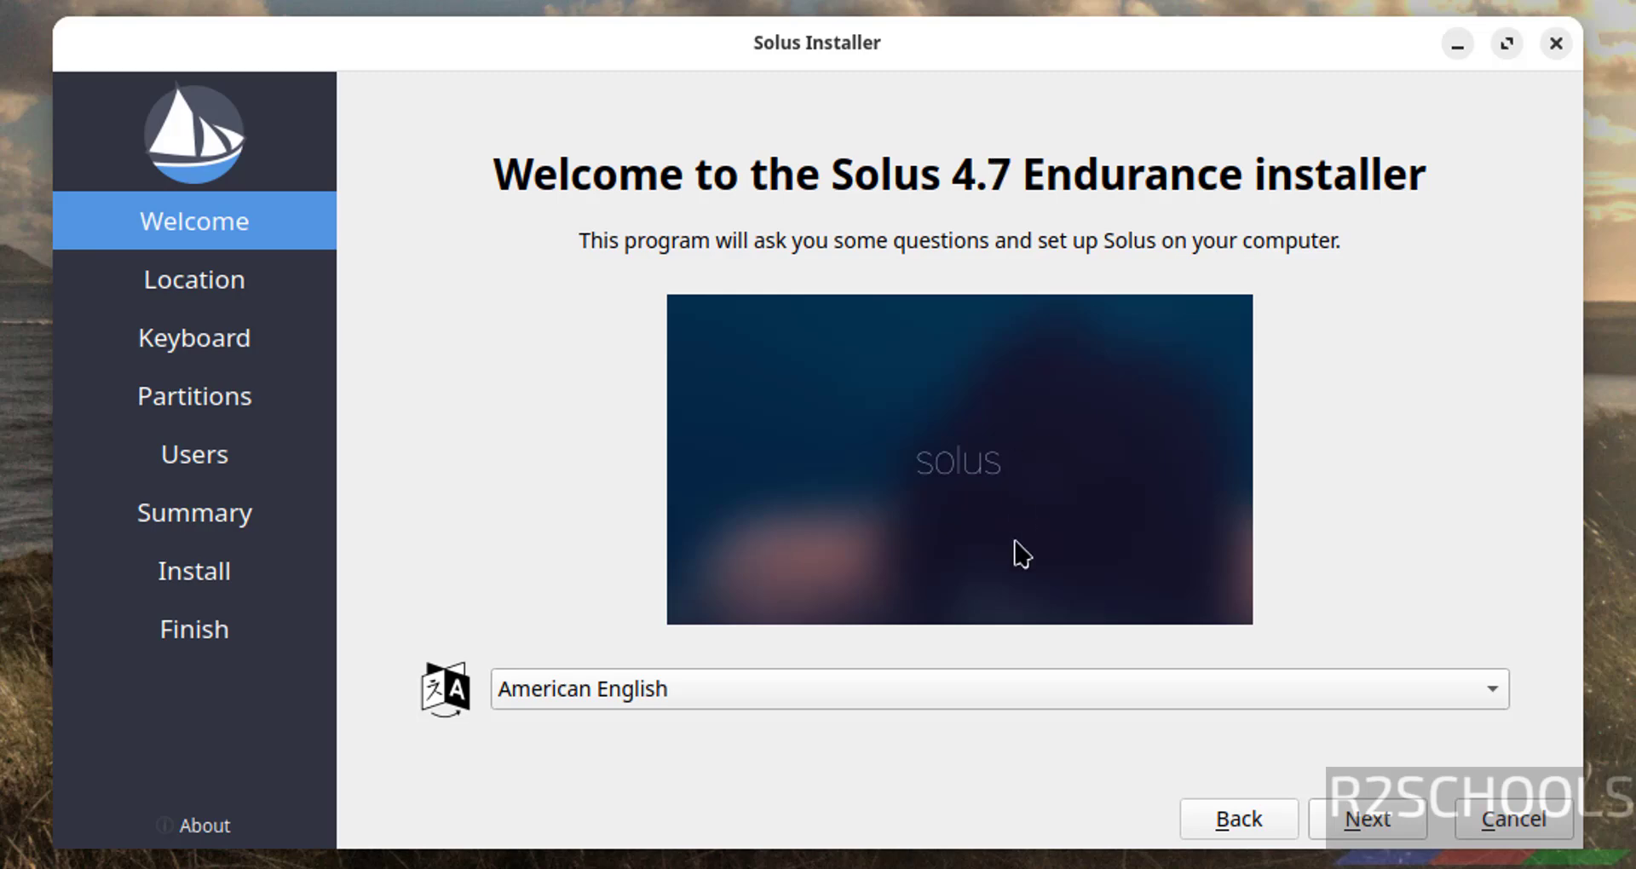
# Keep Asia as the region and English (US) keyboard, and choose Erase disk for partitioning.
pyautogui.click(1325, 809)
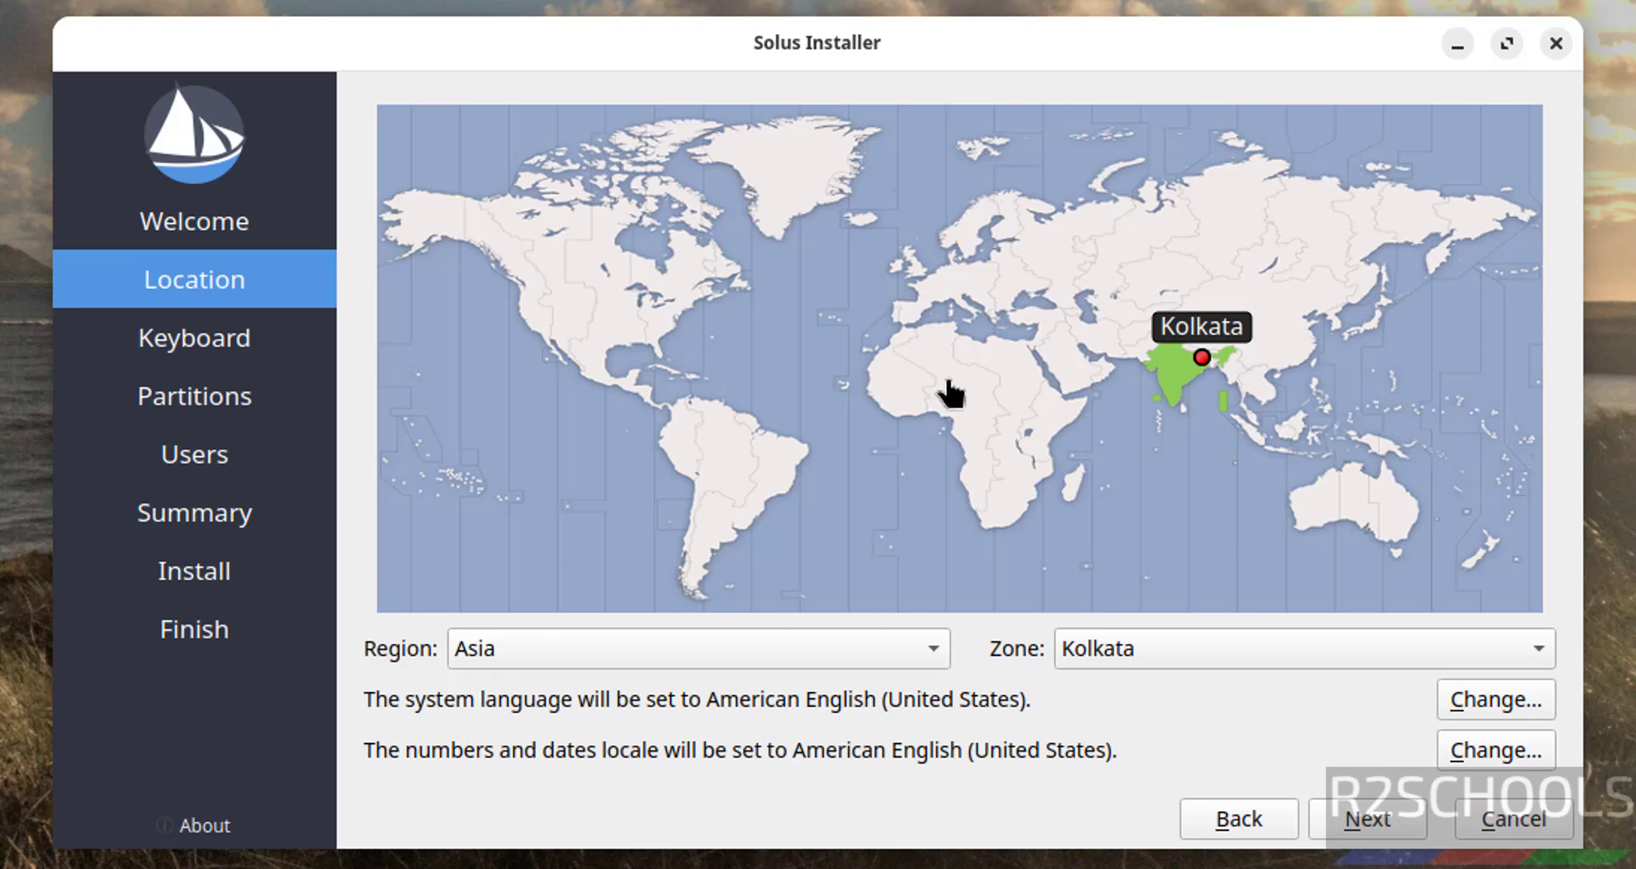
pyautogui.click(718, 652)
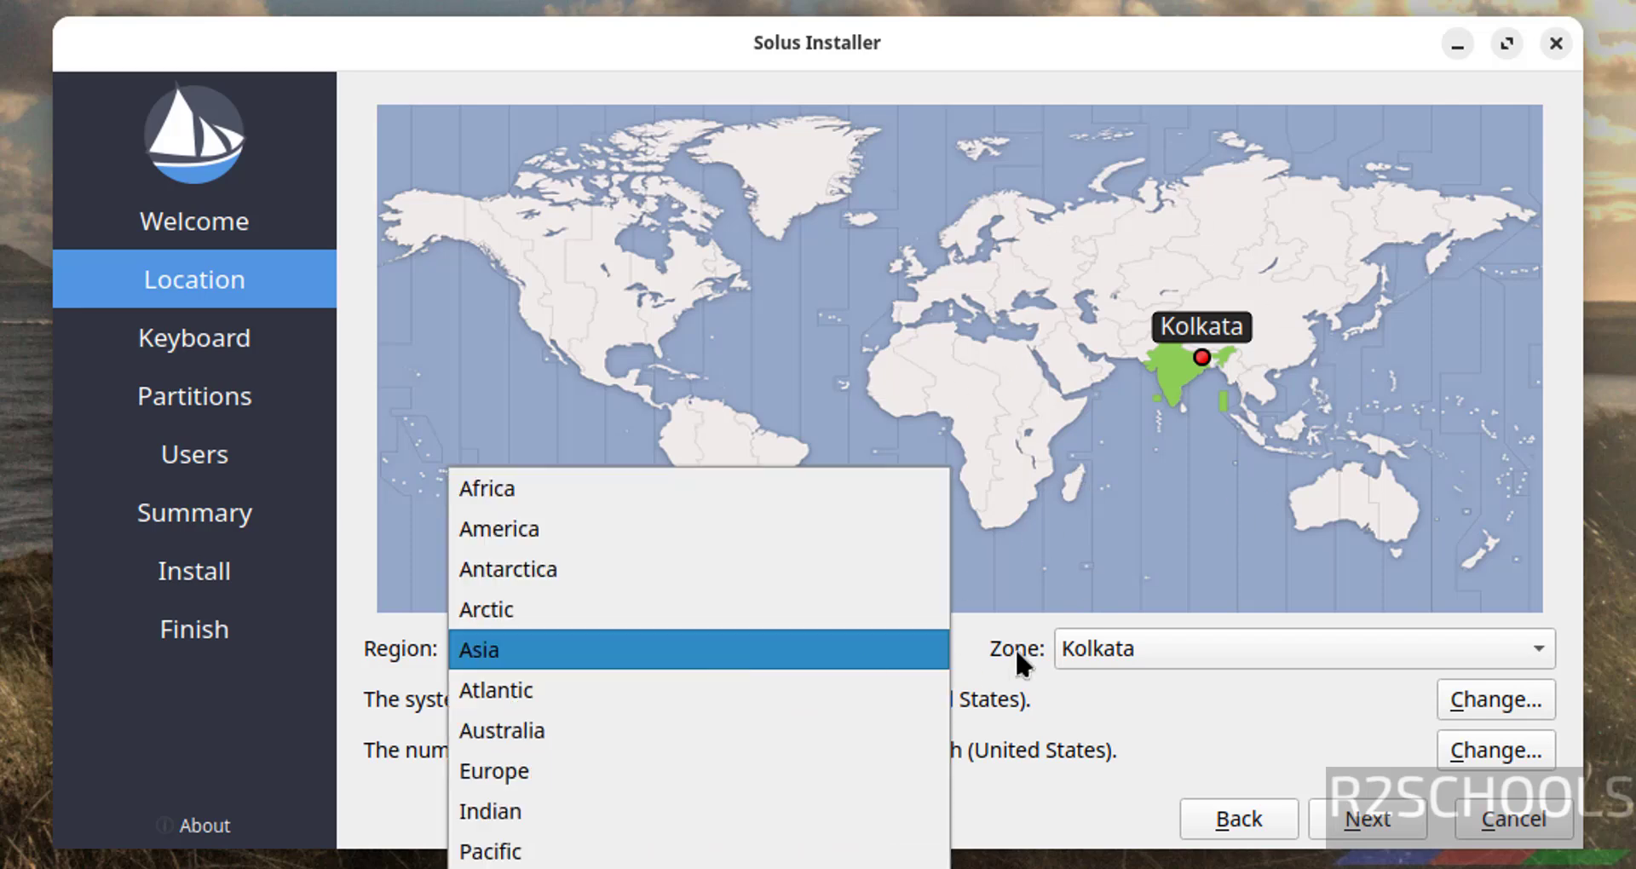
pyautogui.click(1150, 641)
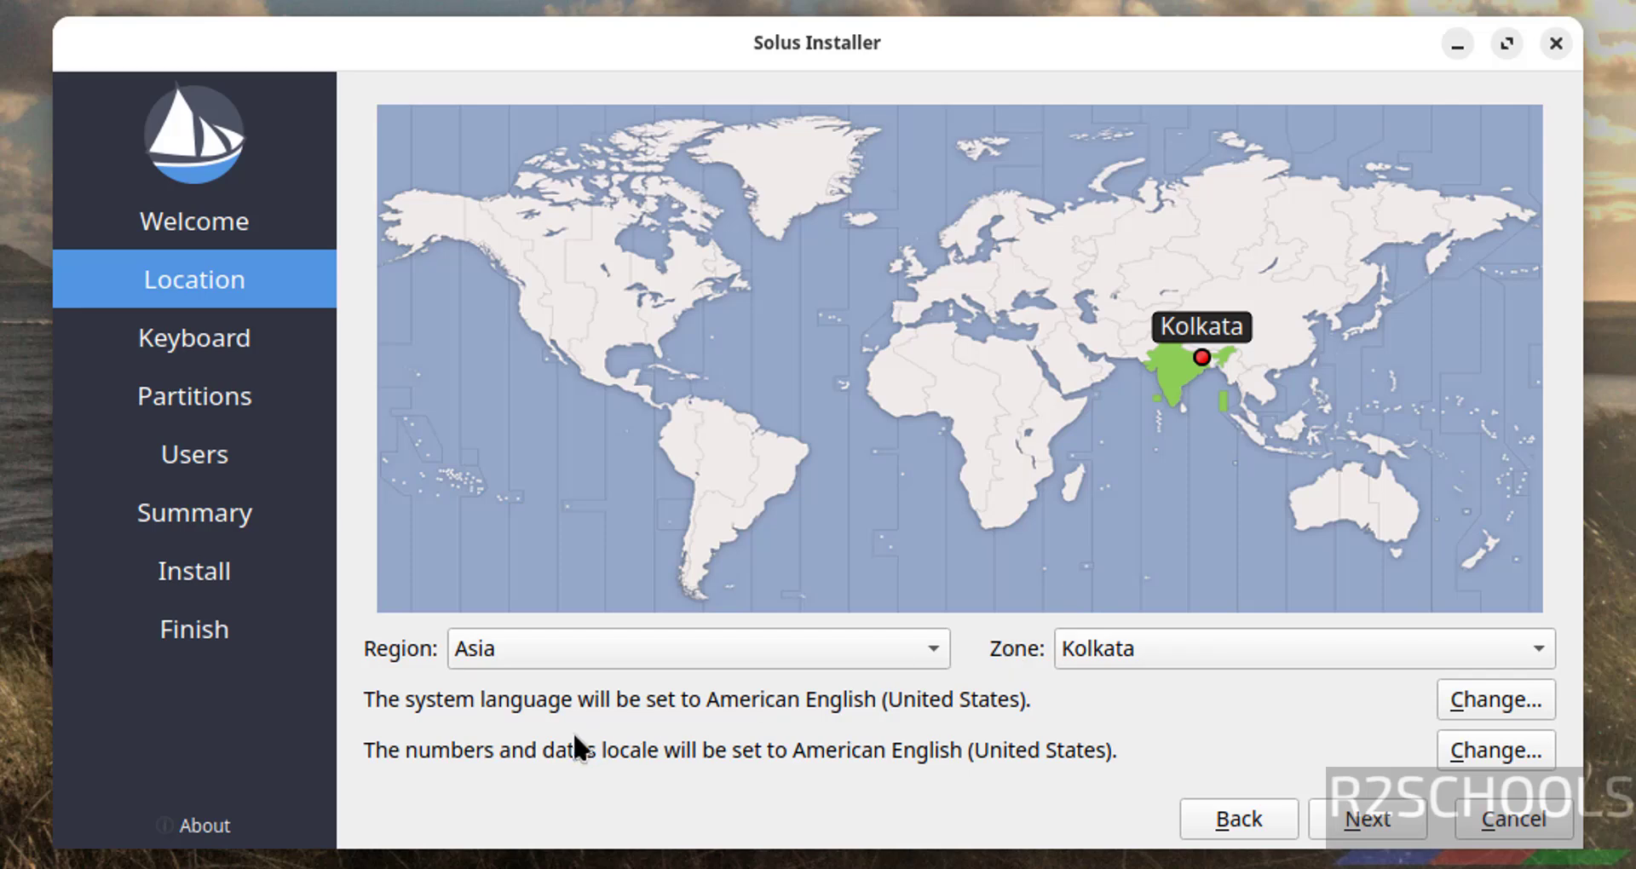
pyautogui.click(1368, 820)
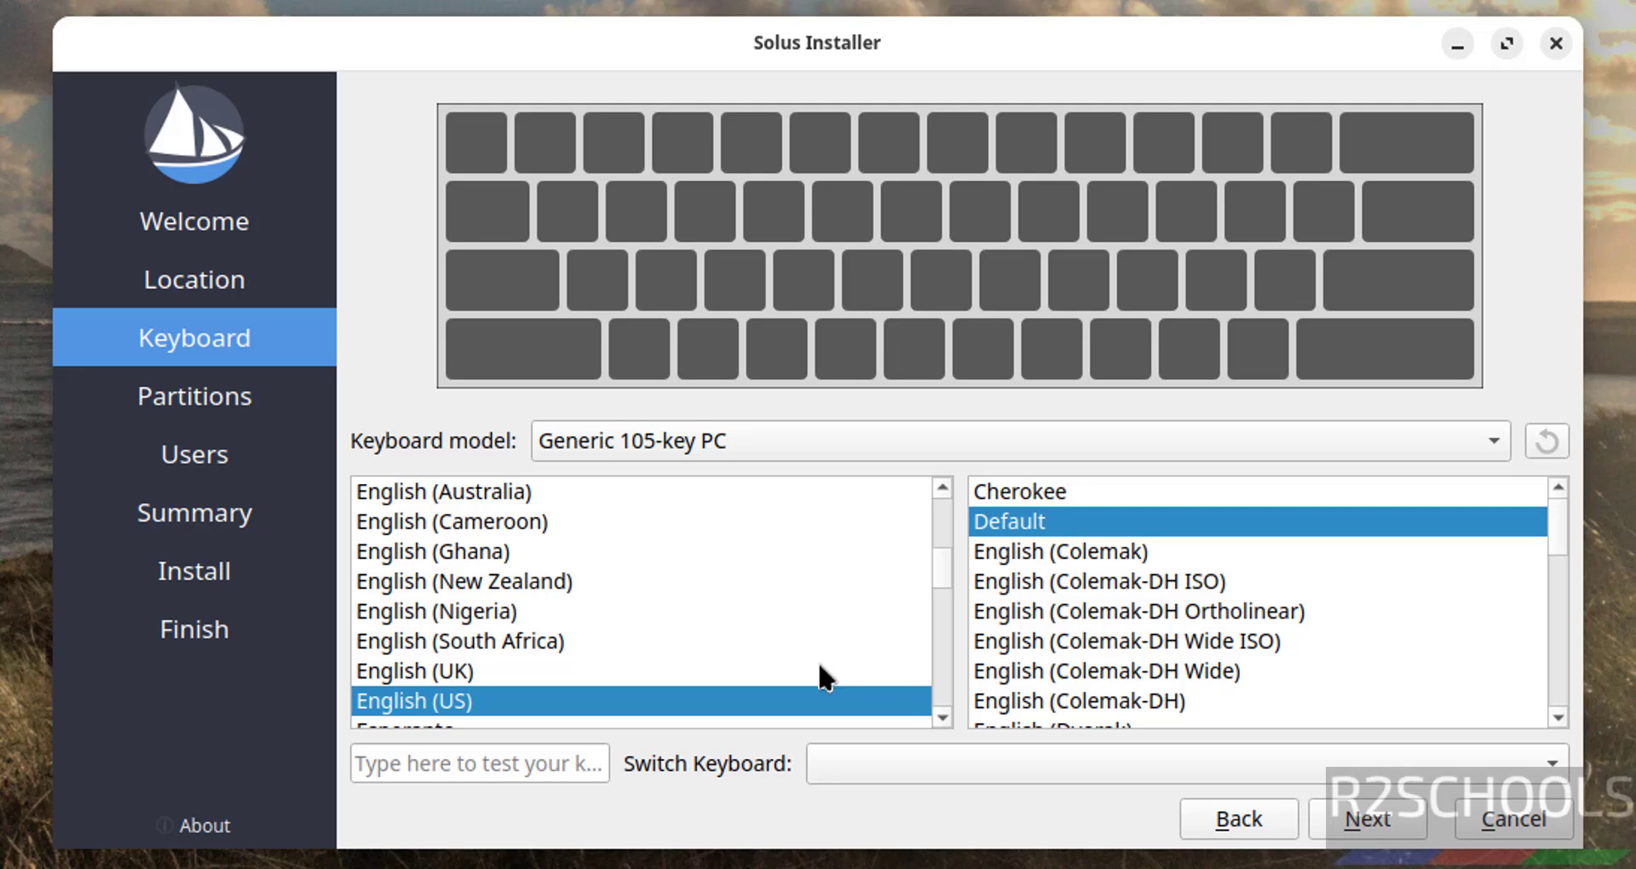
pyautogui.click(1363, 820)
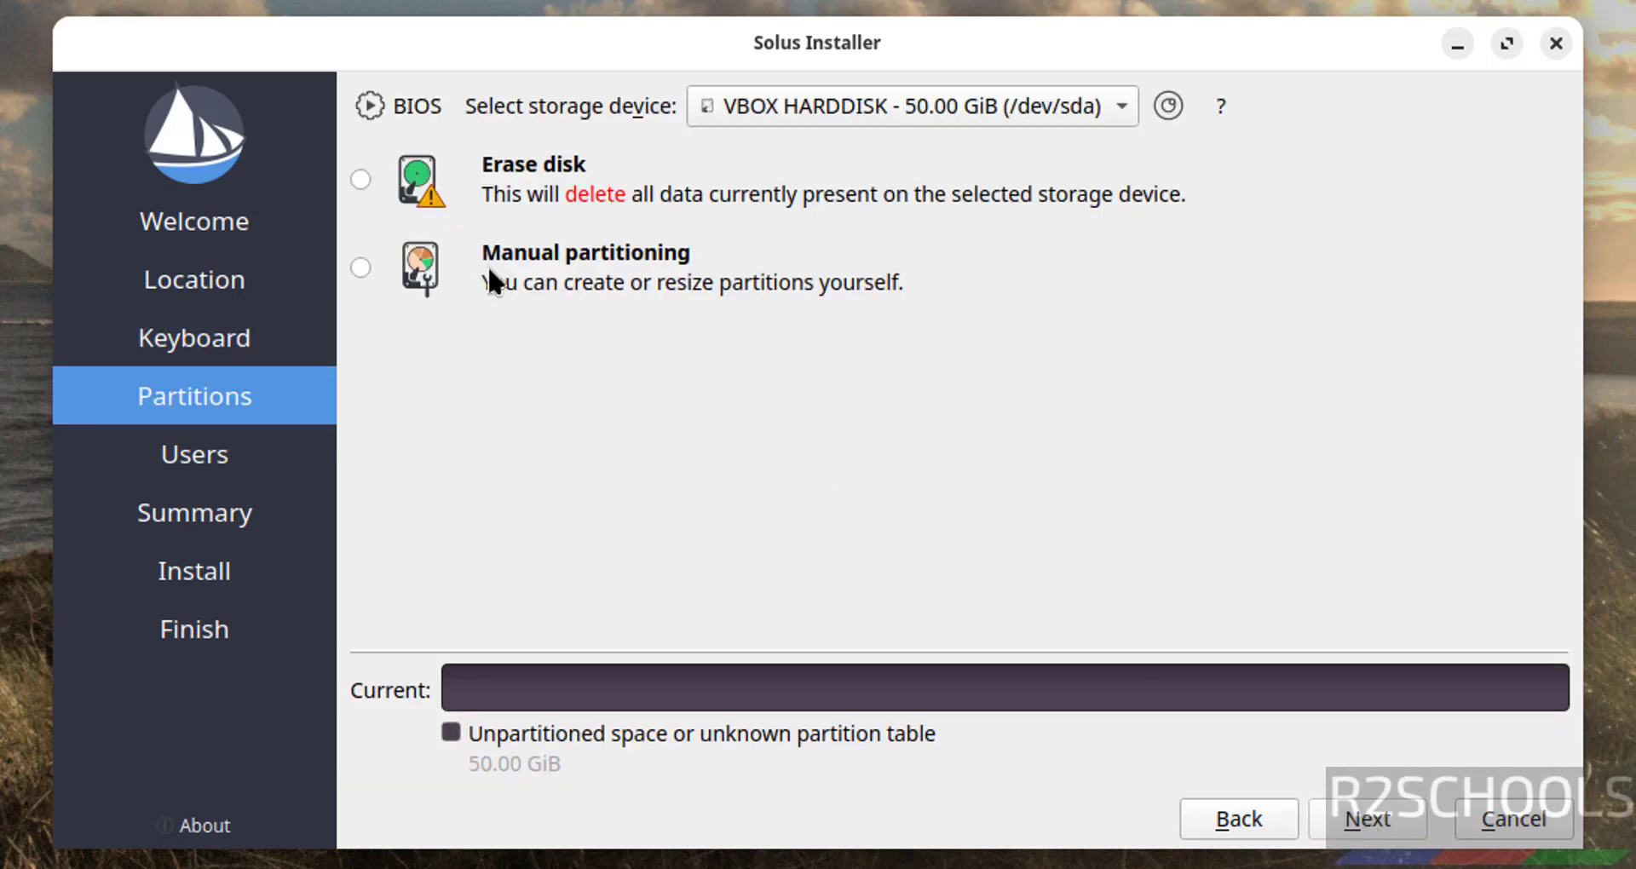
pyautogui.click(360, 180)
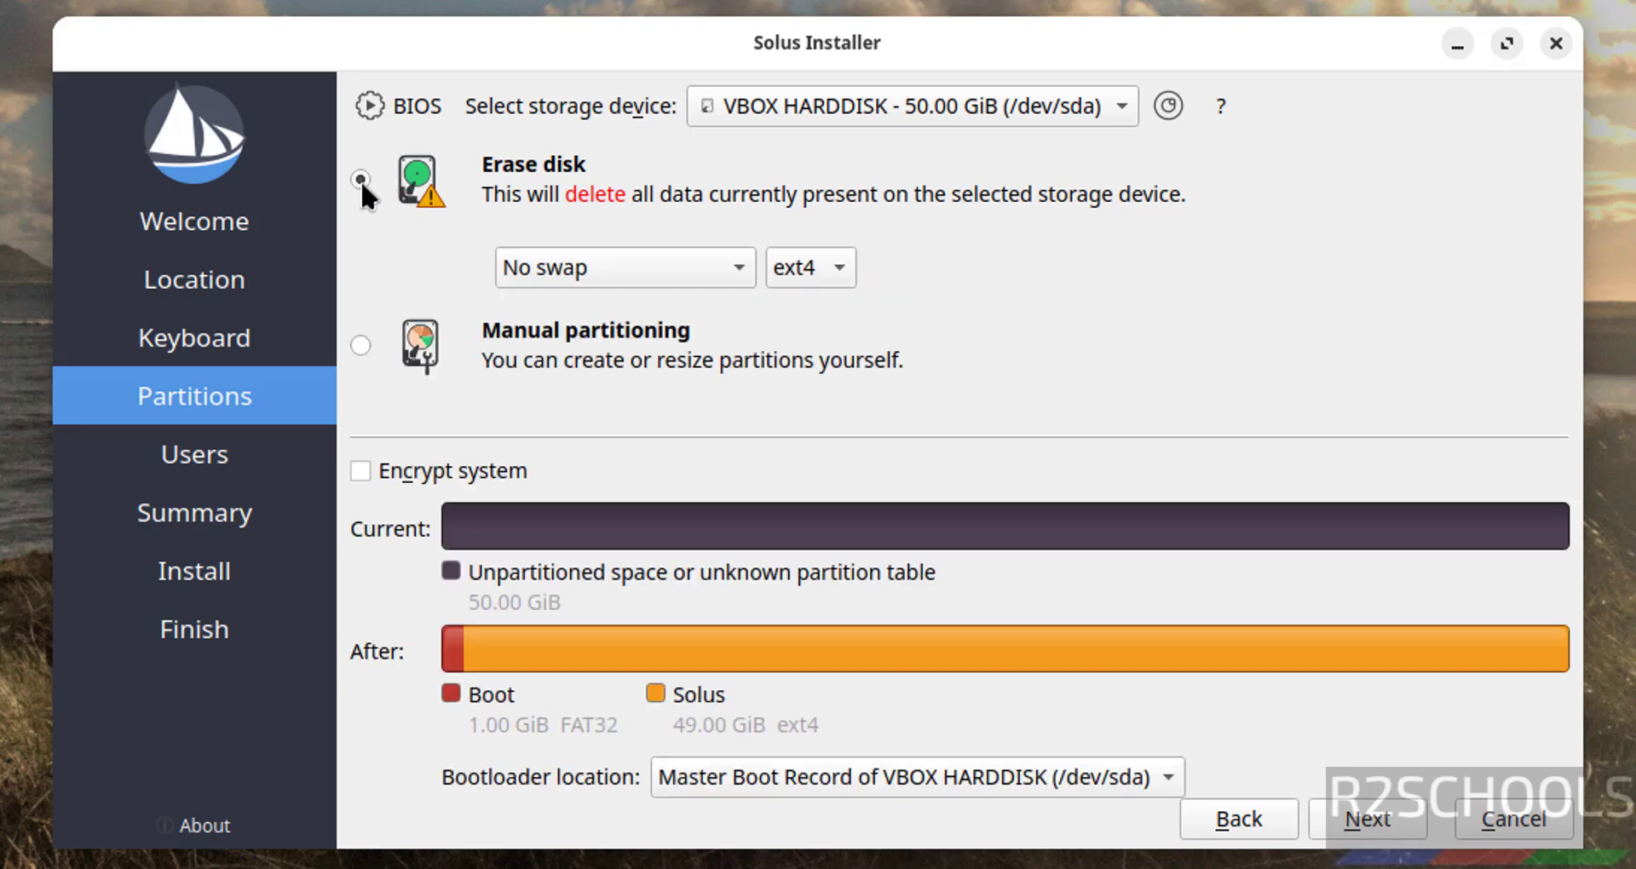
pyautogui.click(1335, 818)
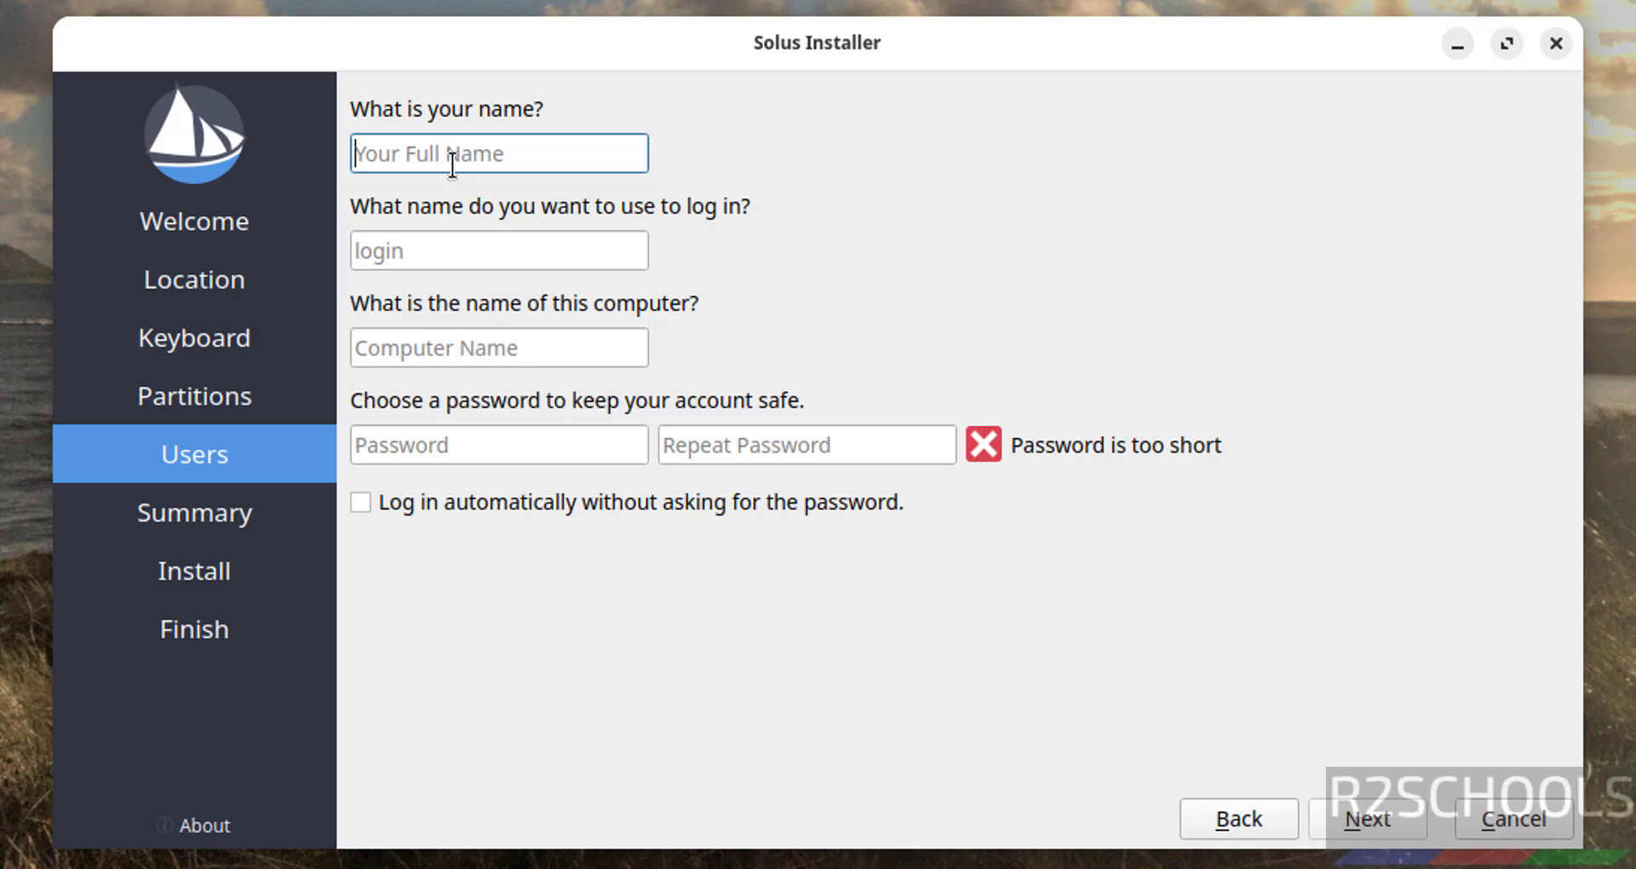
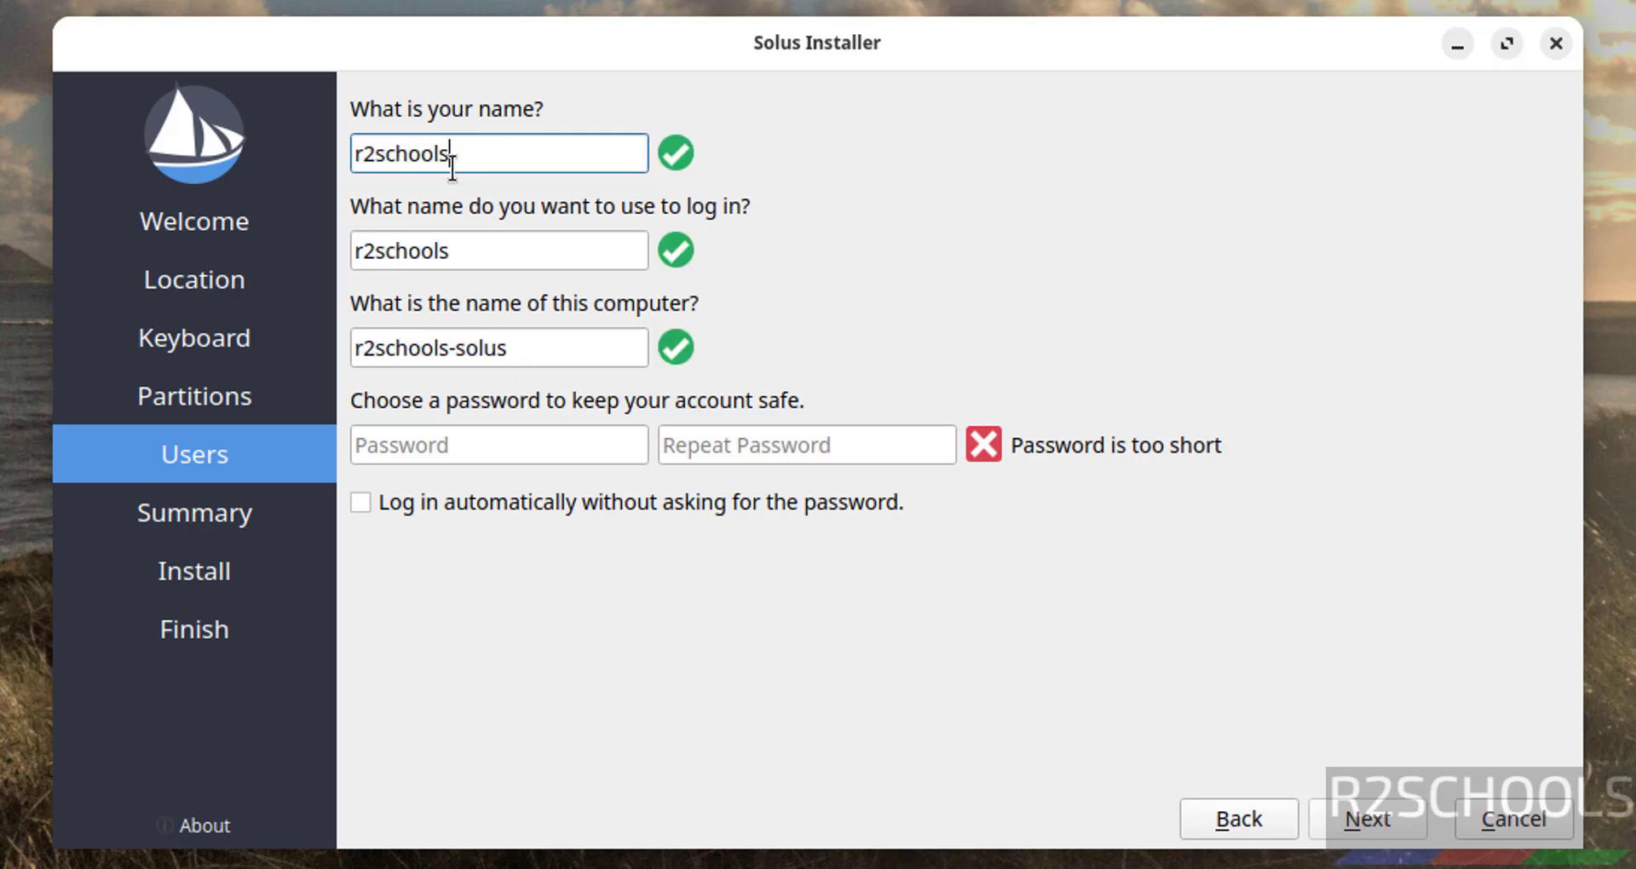
# Enter the user's name and set the computer name to solusgname.
pyautogui.click(468, 245)
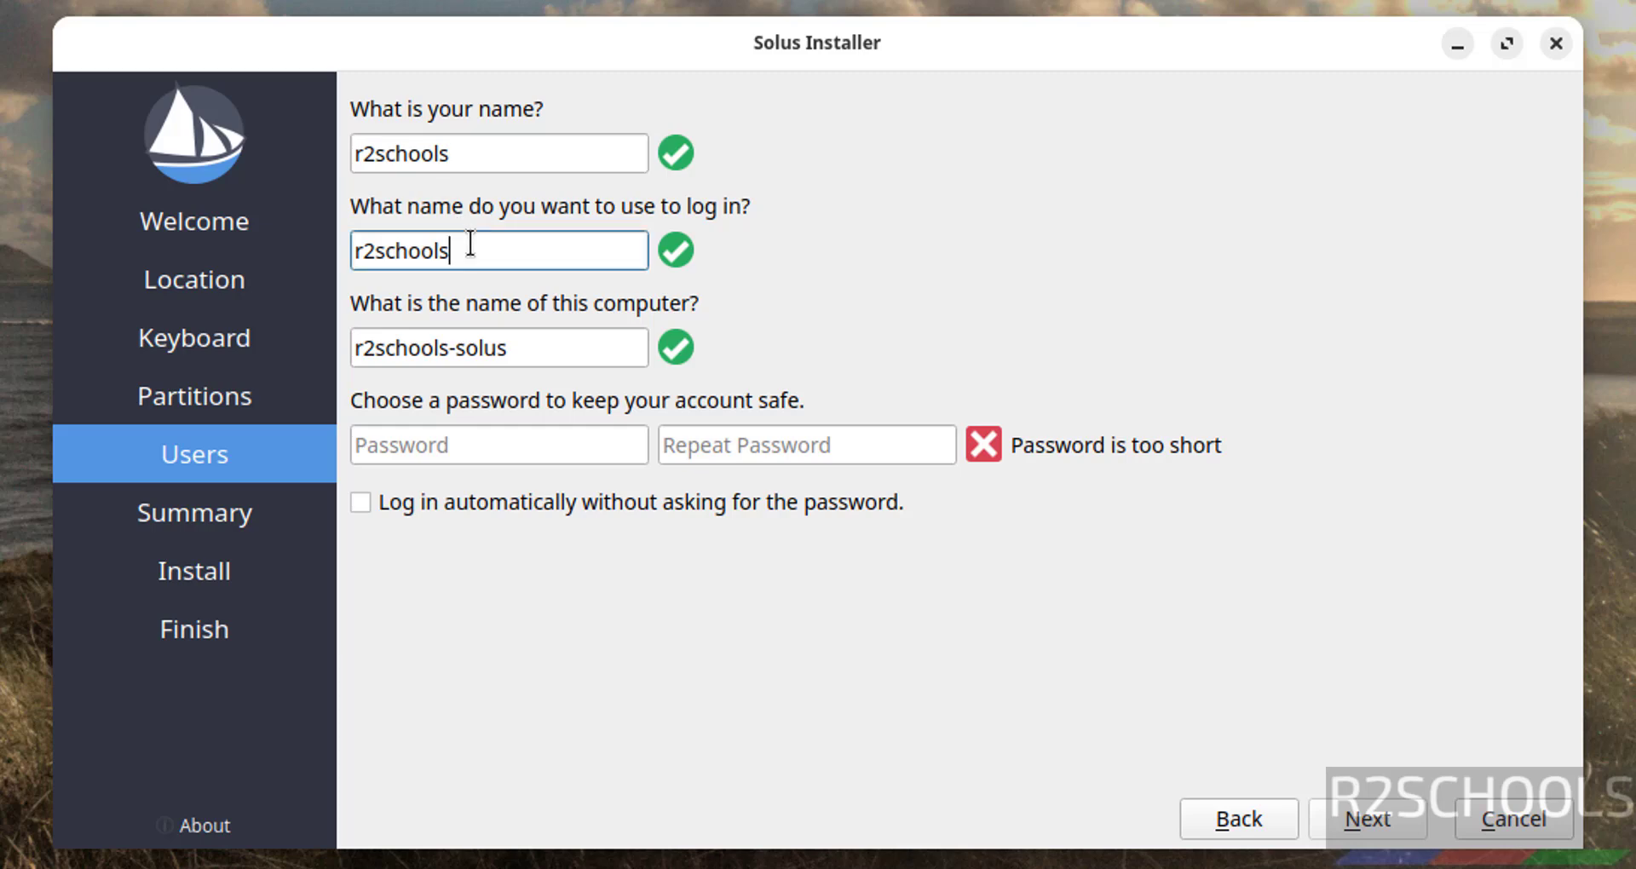
pyautogui.moveTo(532, 353); pyautogui.dragTo(248, 335)
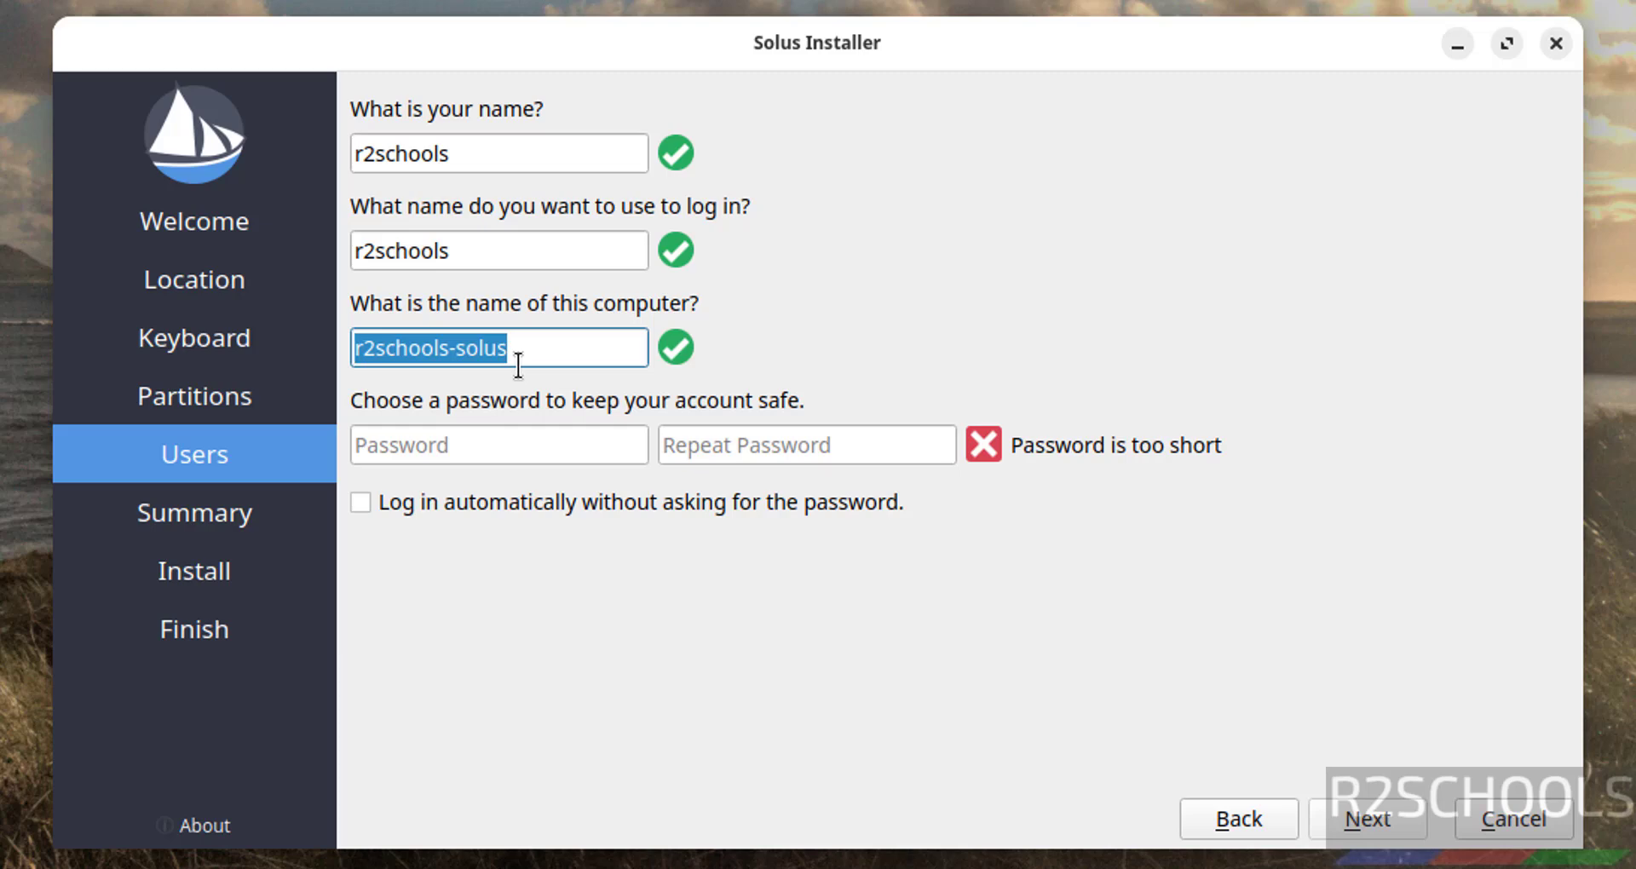
pyautogui.write('solus')
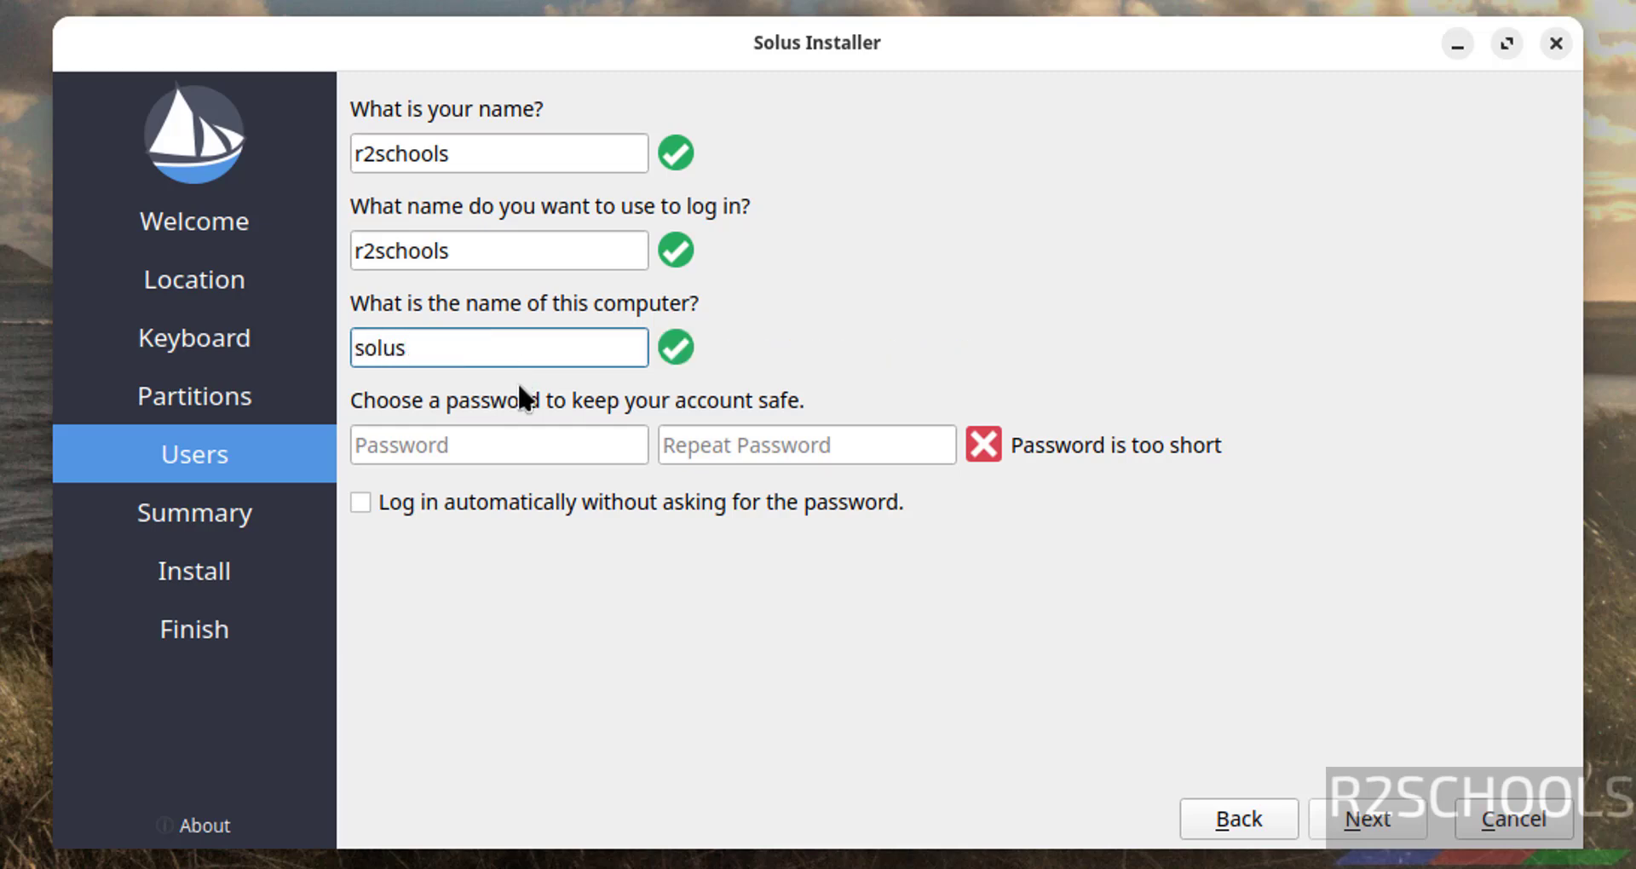
pyautogui.write('gname')
# Enter the account password in both password fields and continue to the Summary.
pyautogui.click(522, 446)
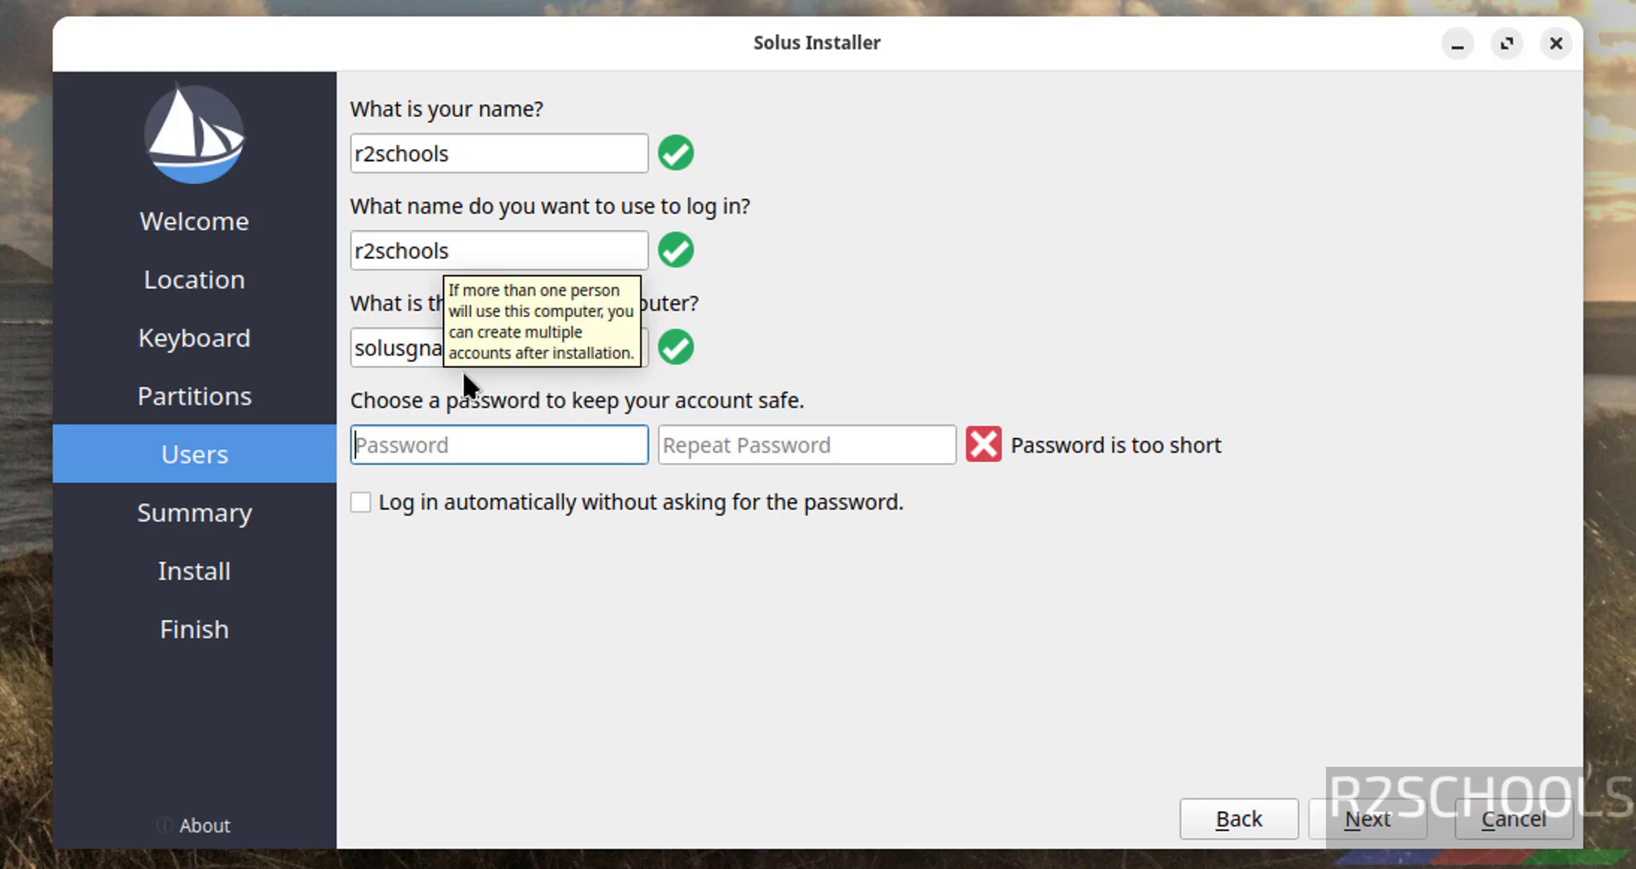
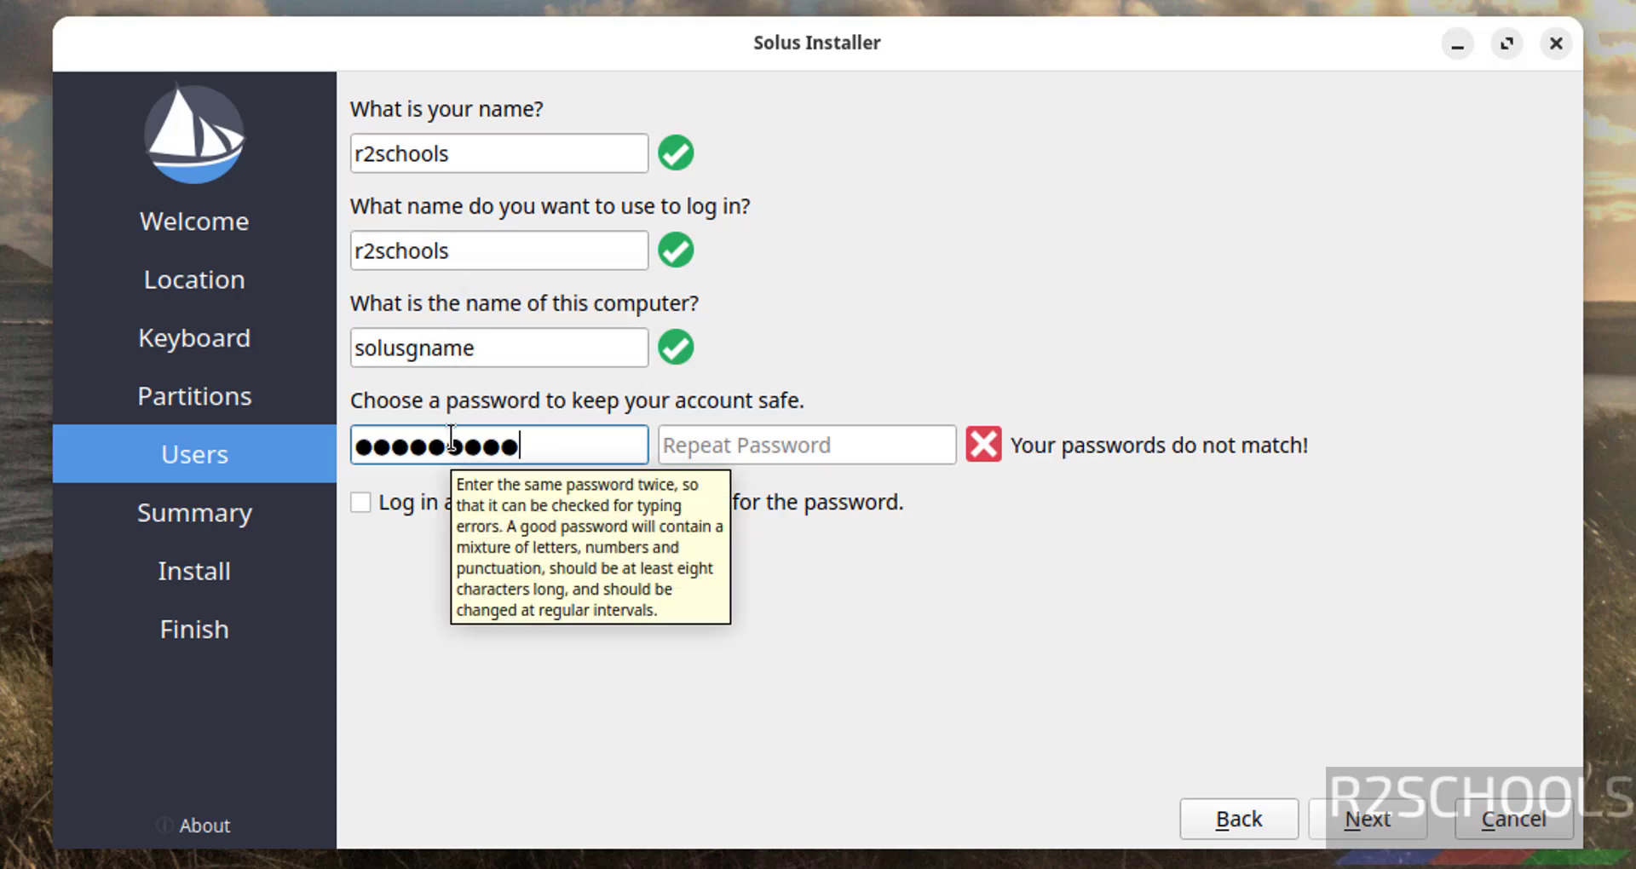
pyautogui.press('Tab')
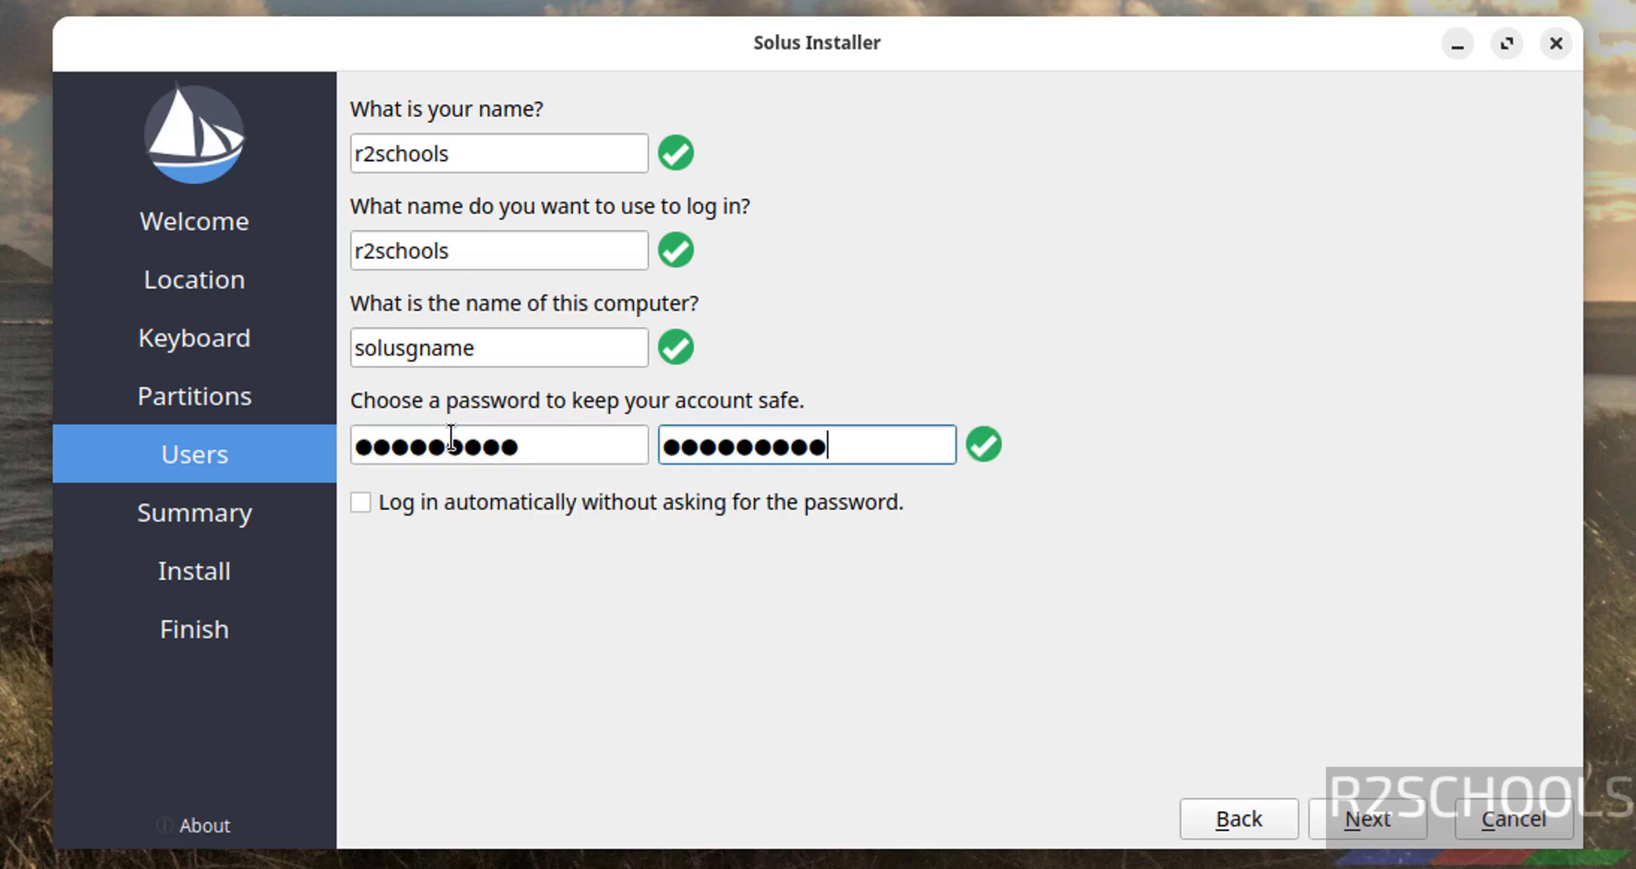
pyautogui.click(1363, 820)
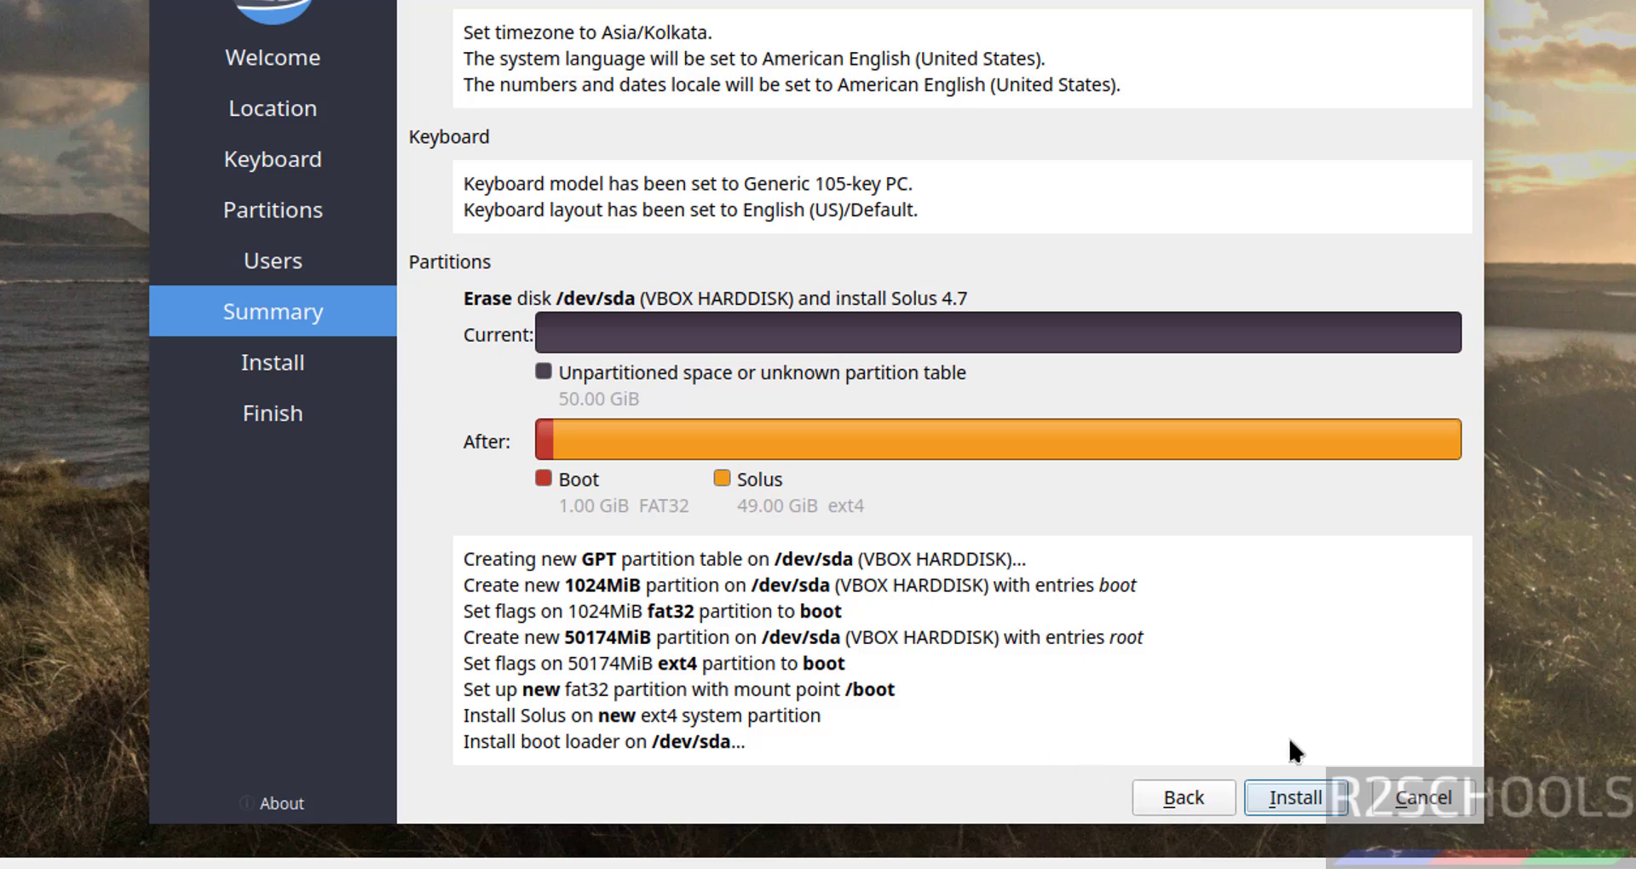
# Install Solus 4.7 on the erased 50 GB disk and check Restart now when it finishes.
pyautogui.click(1276, 801)
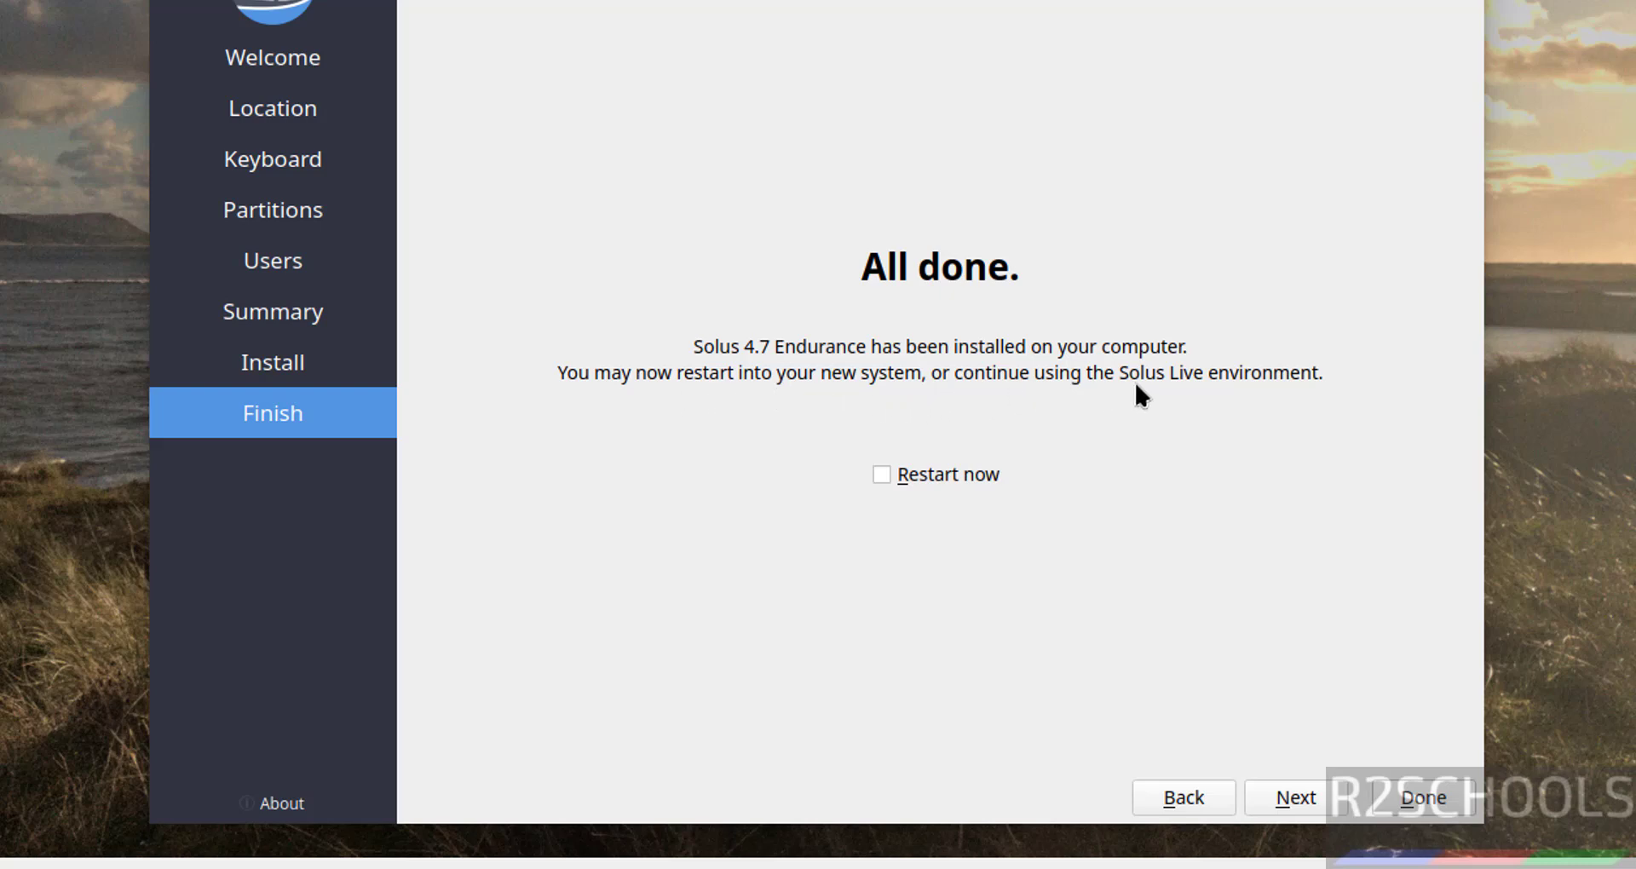
pyautogui.click(960, 474)
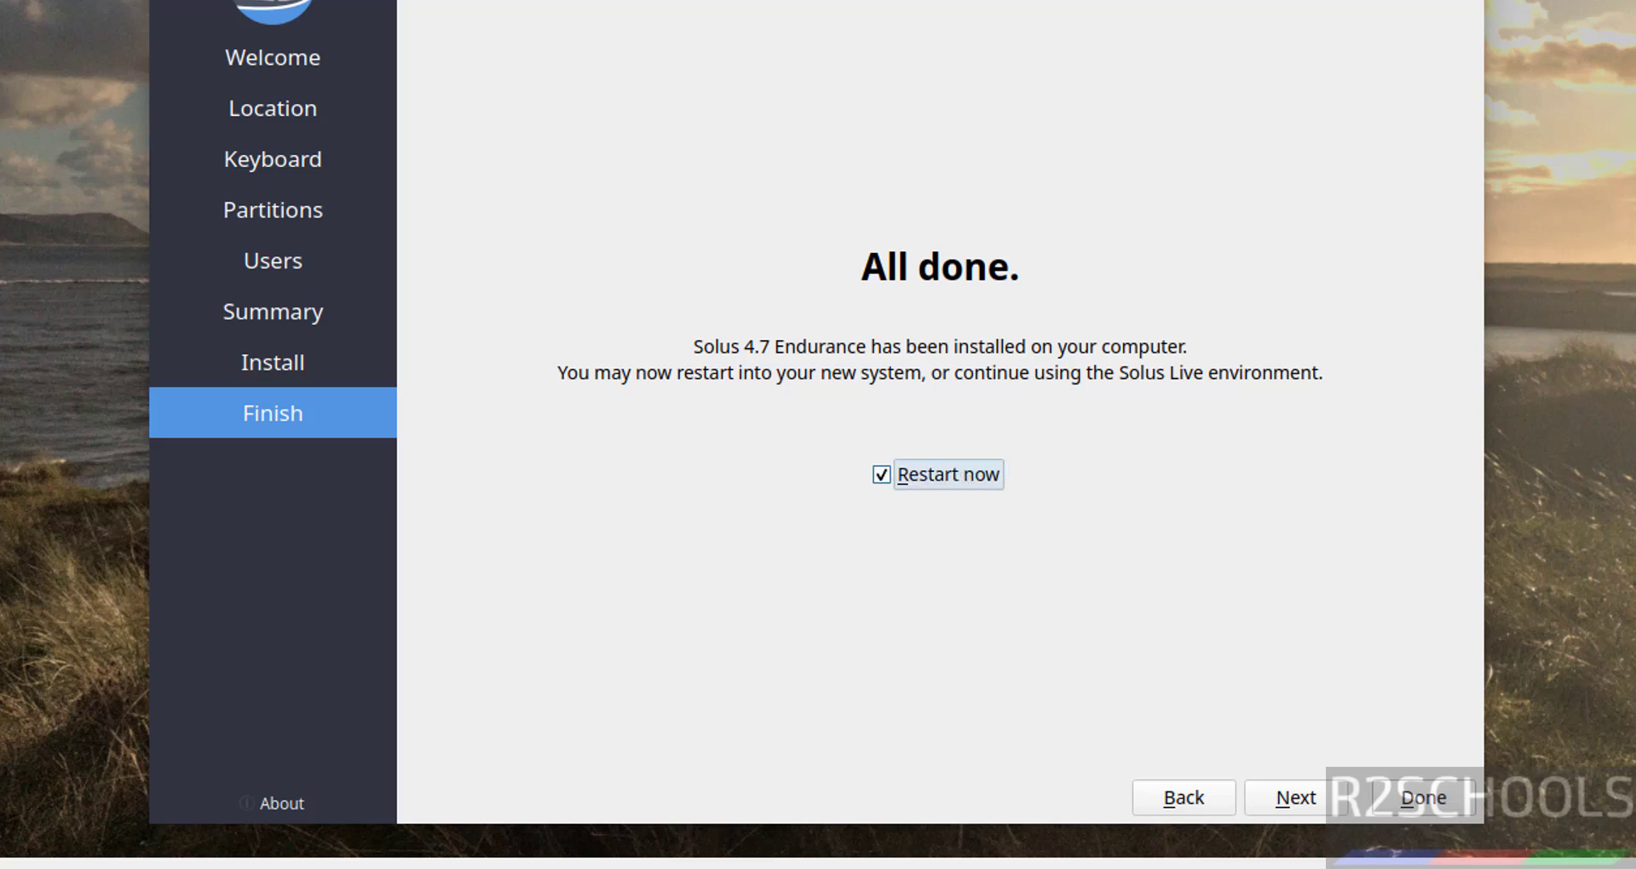
# Force-unmount Solus-GNOME-Release-2025-01-26.iso from the VM's optical drive in VirtualBox Manager.
pyautogui.click(1147, 865)
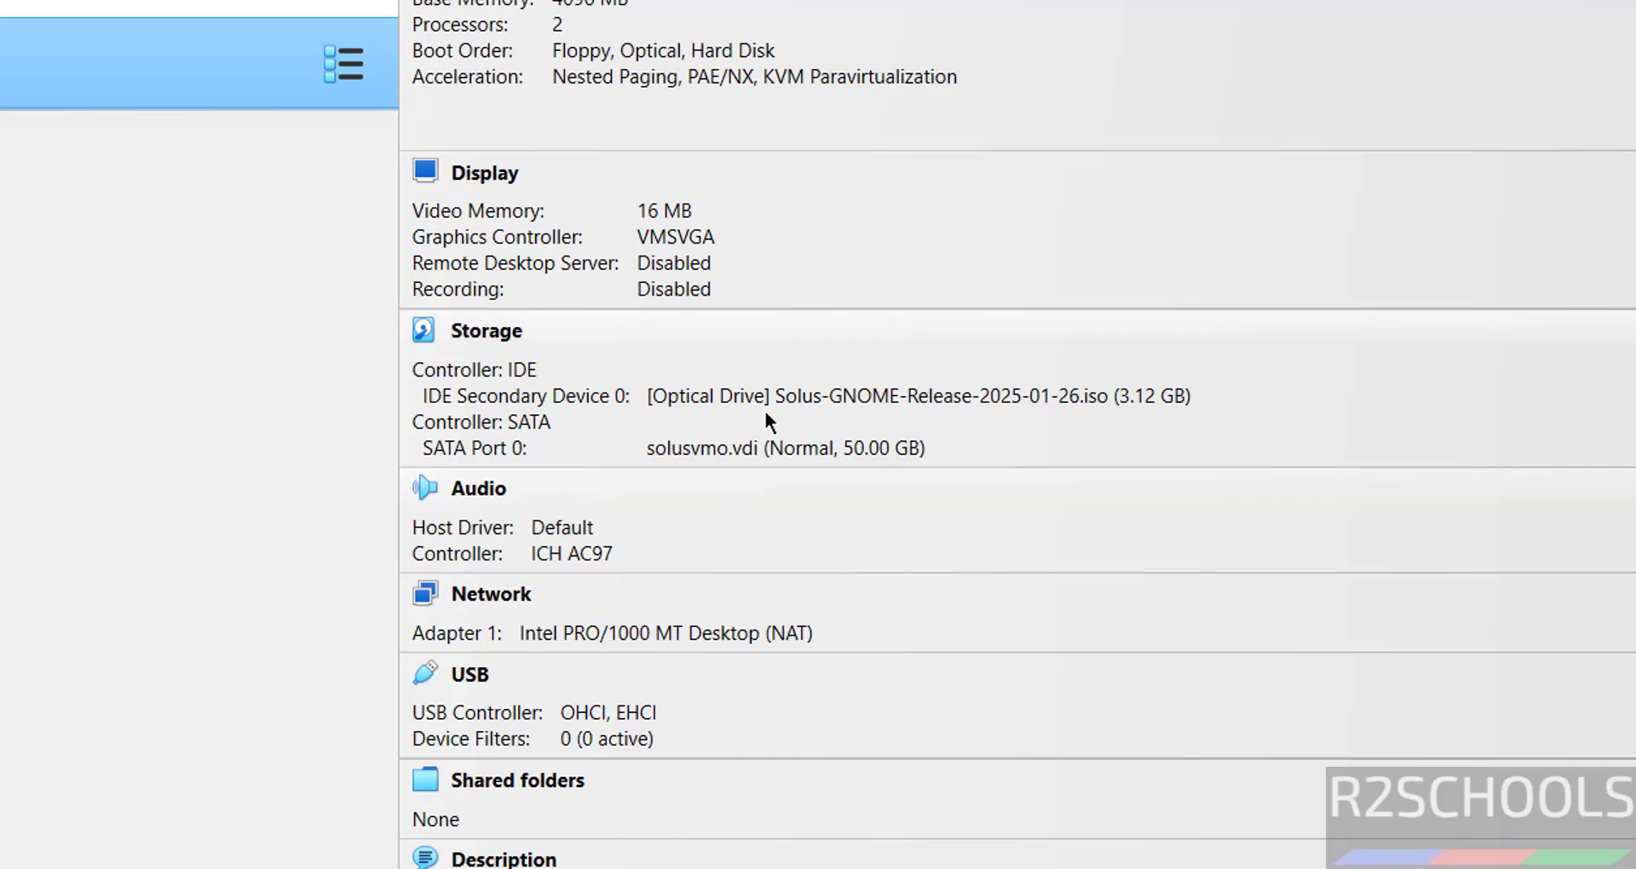
pyautogui.click(812, 399)
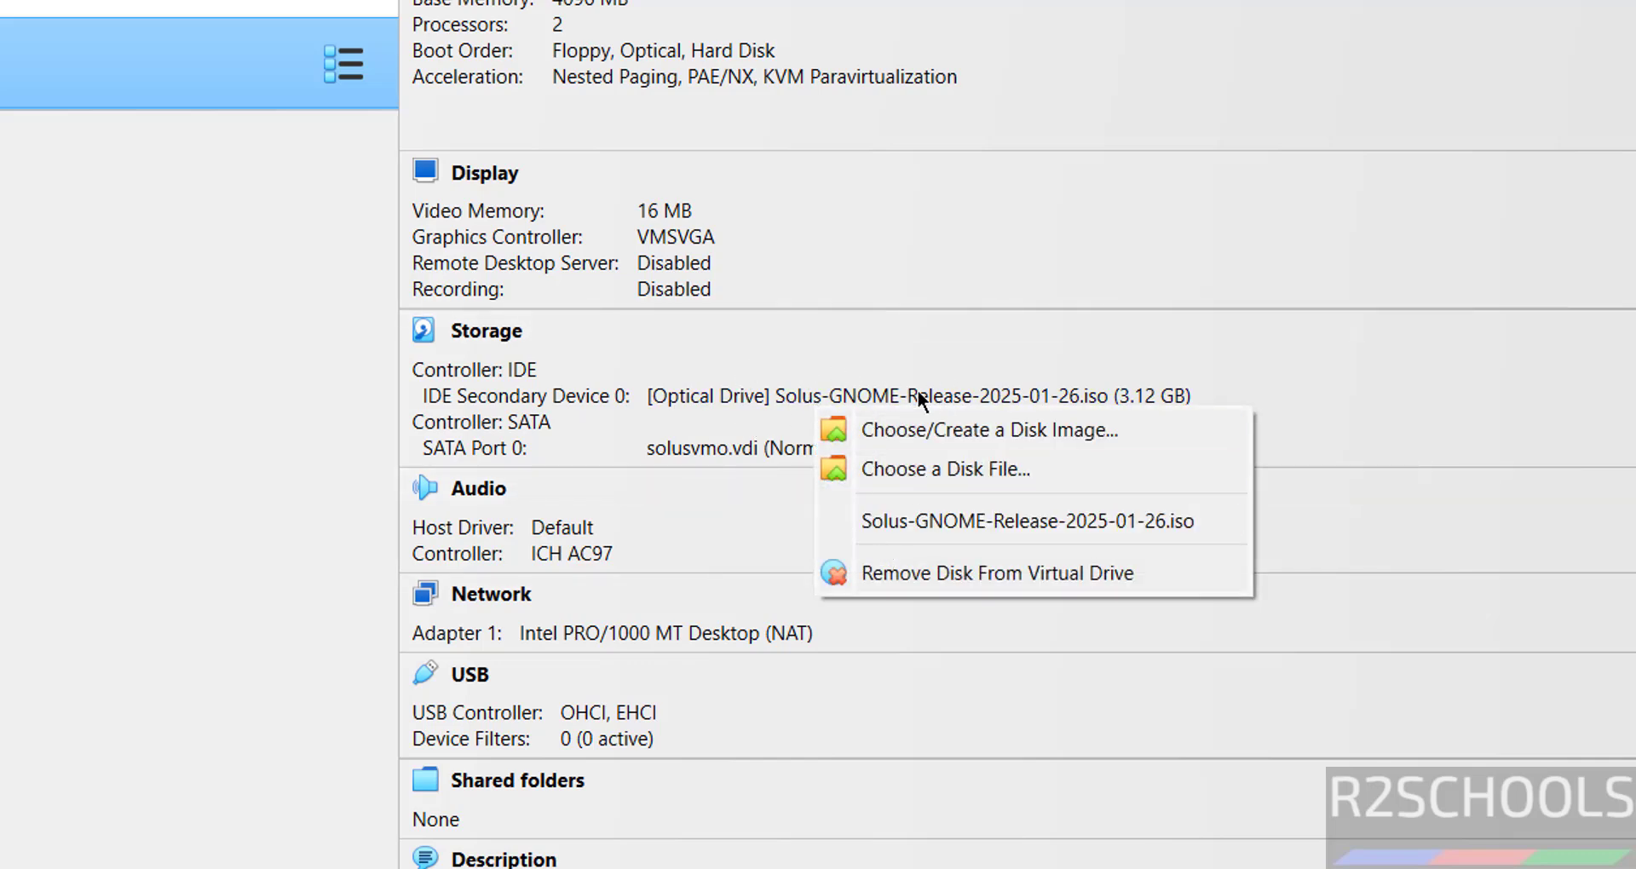
pyautogui.click(935, 573)
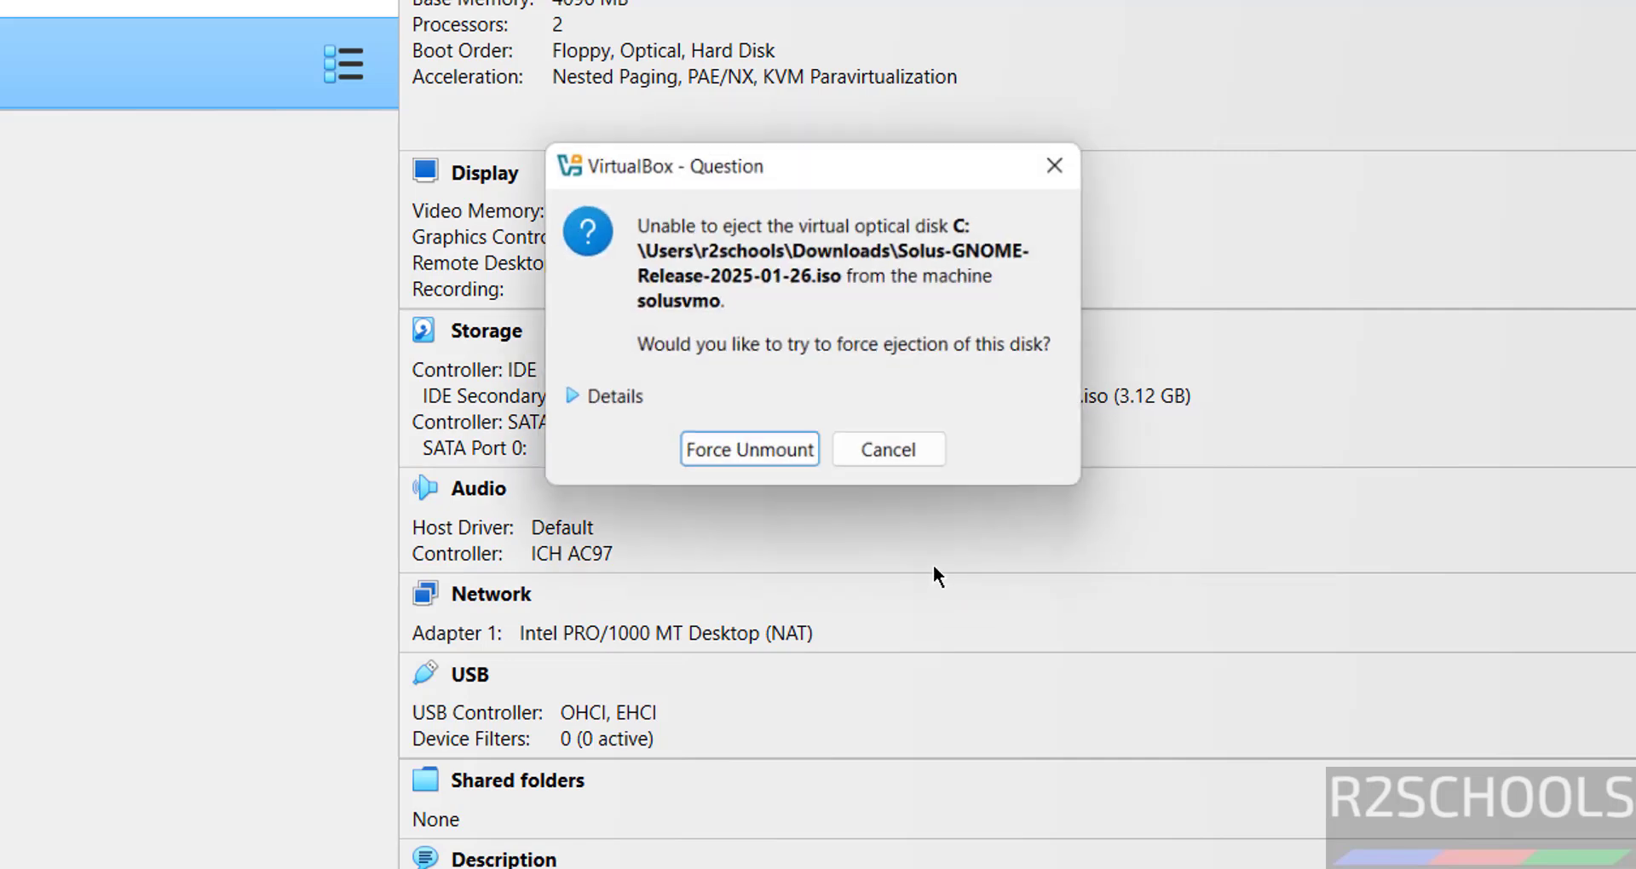
pyautogui.click(780, 459)
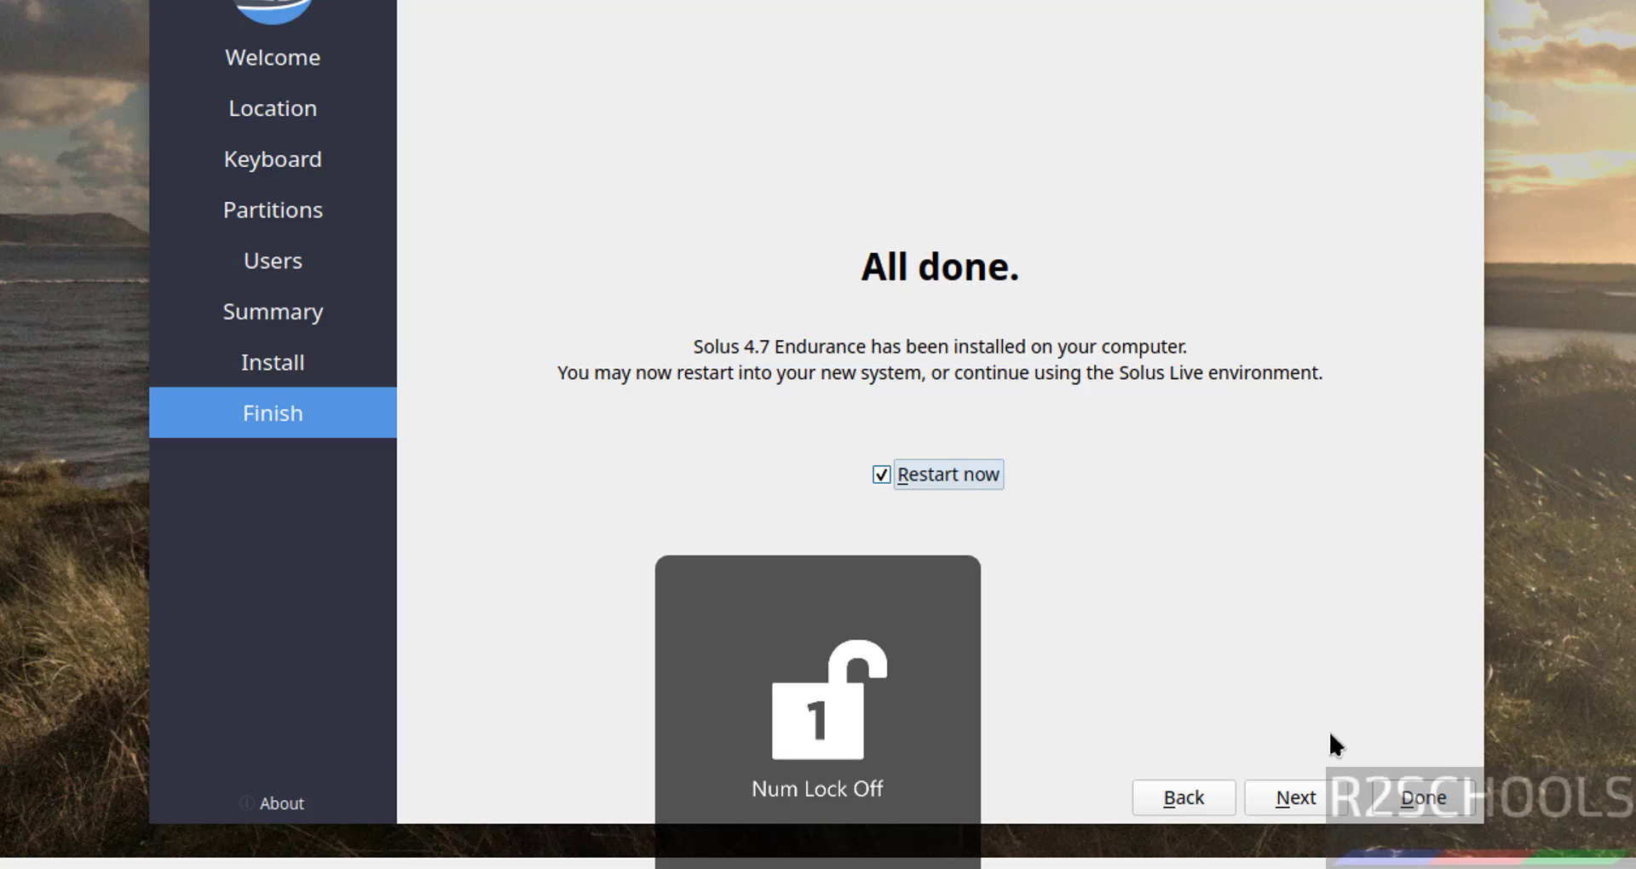
# Log in as the installed user with the account password and show all applications.
pyautogui.click(1410, 801)
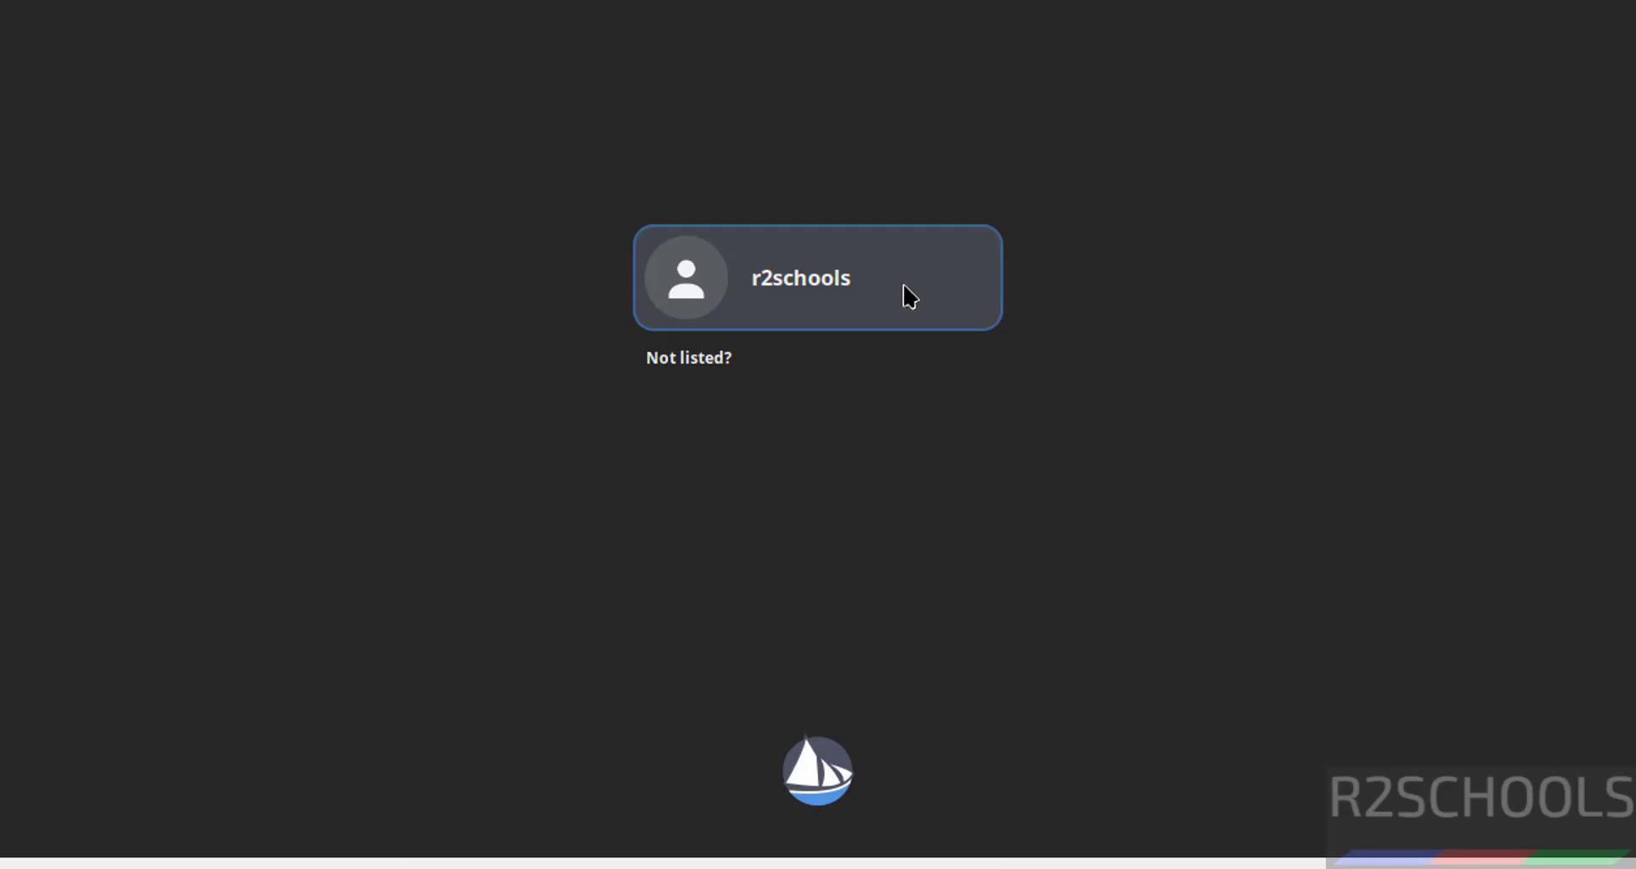
pyautogui.click(905, 296)
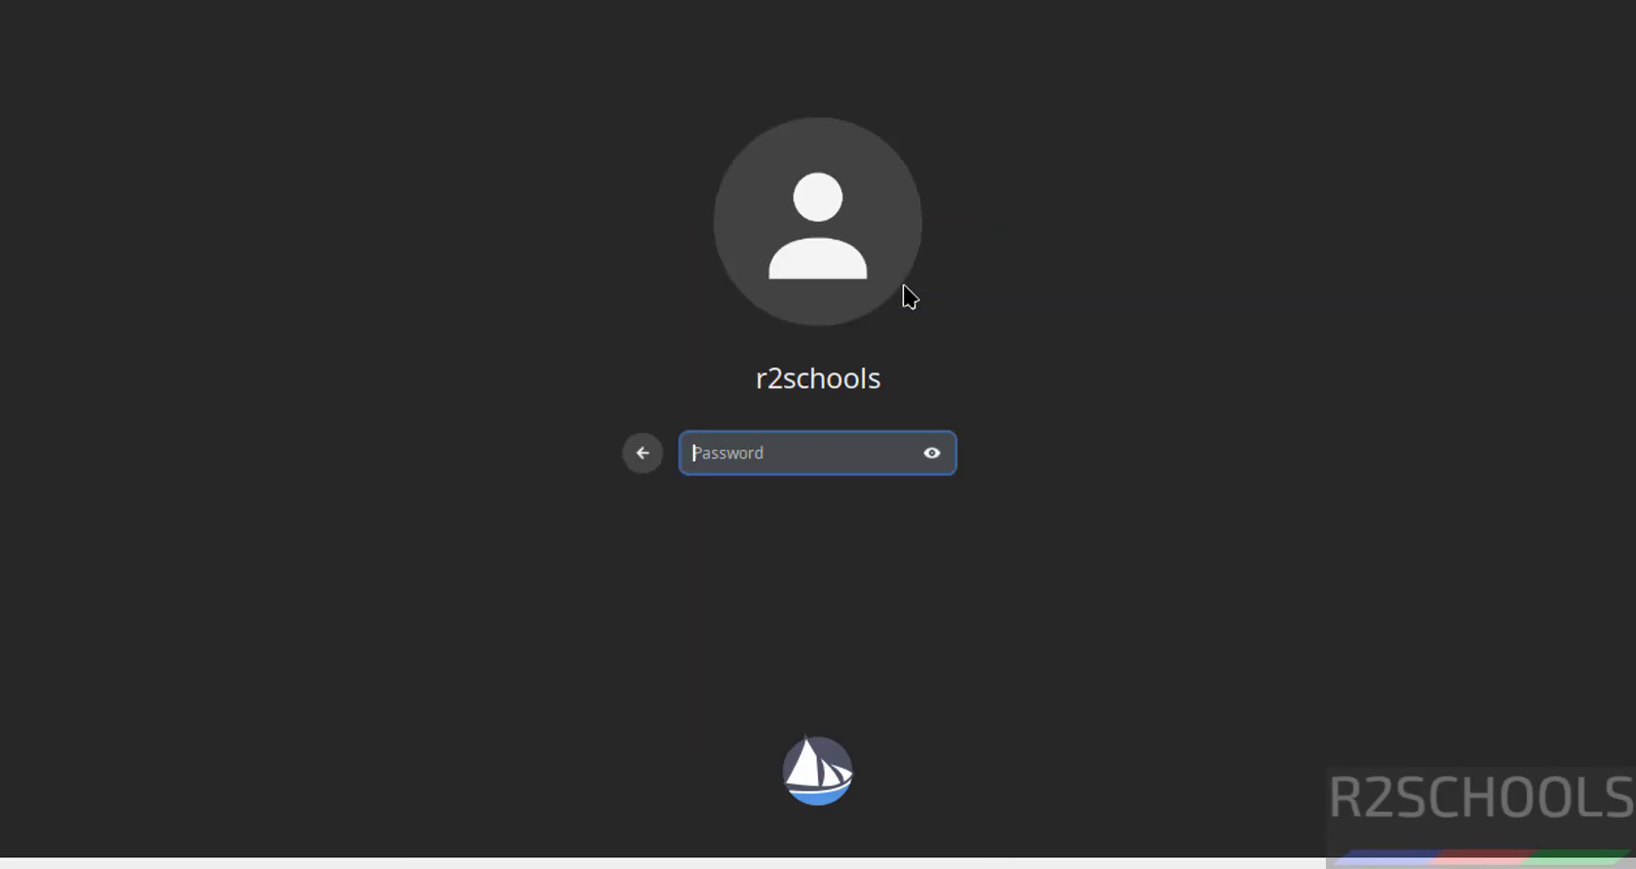
pyautogui.press('Return')
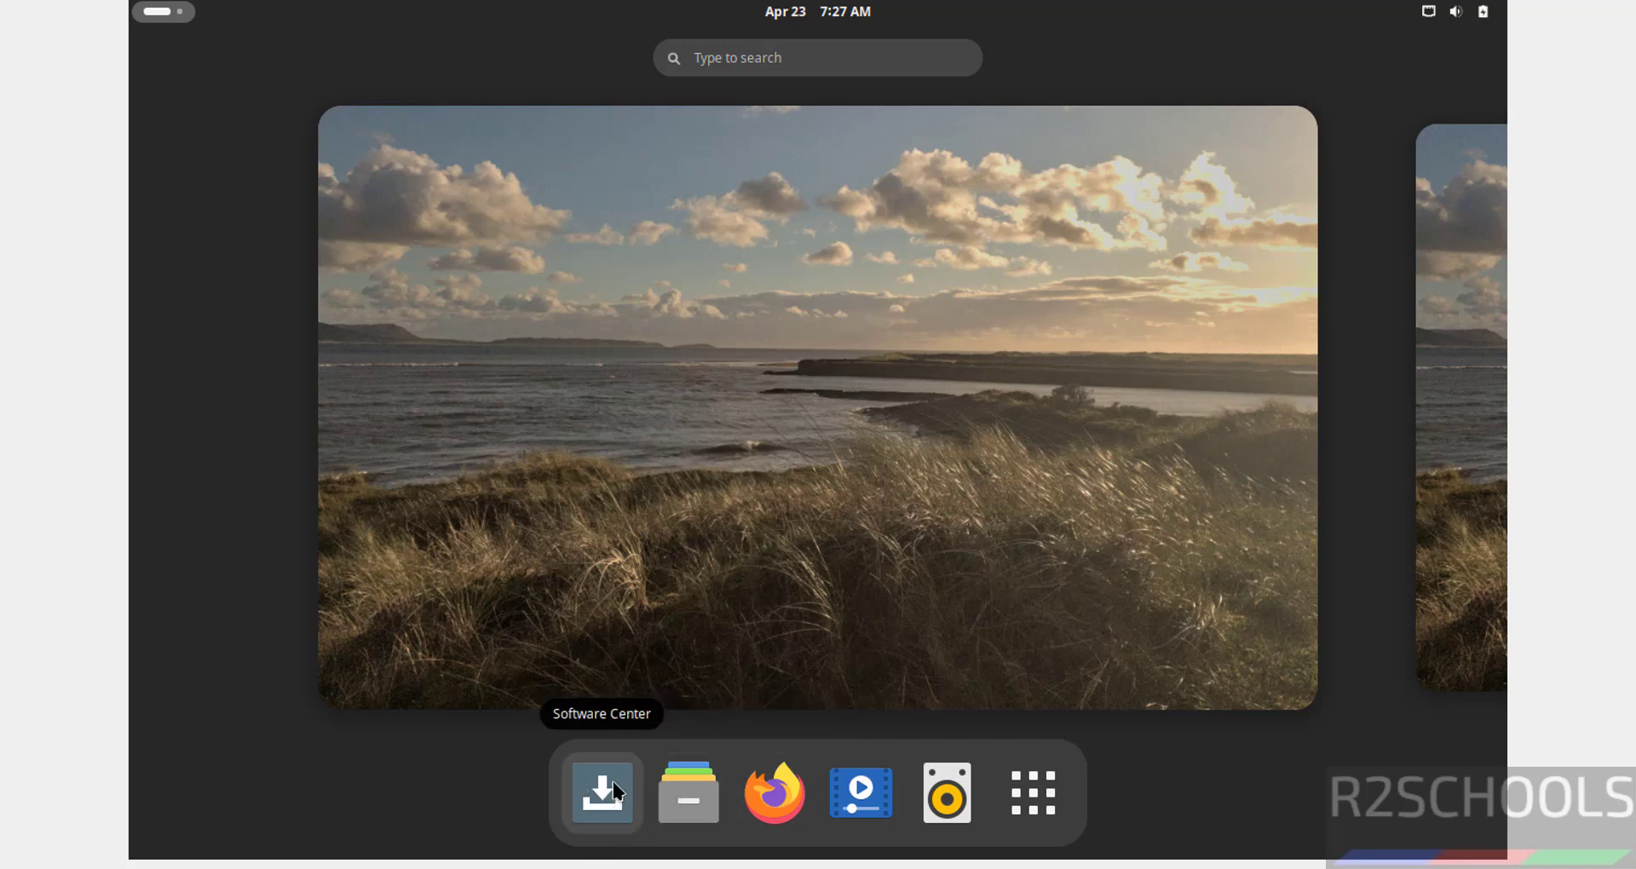
pyautogui.click(1017, 797)
# Launch Terminal and give its Unnamed profile a custom Monospace 14 font.
pyautogui.click(1031, 341)
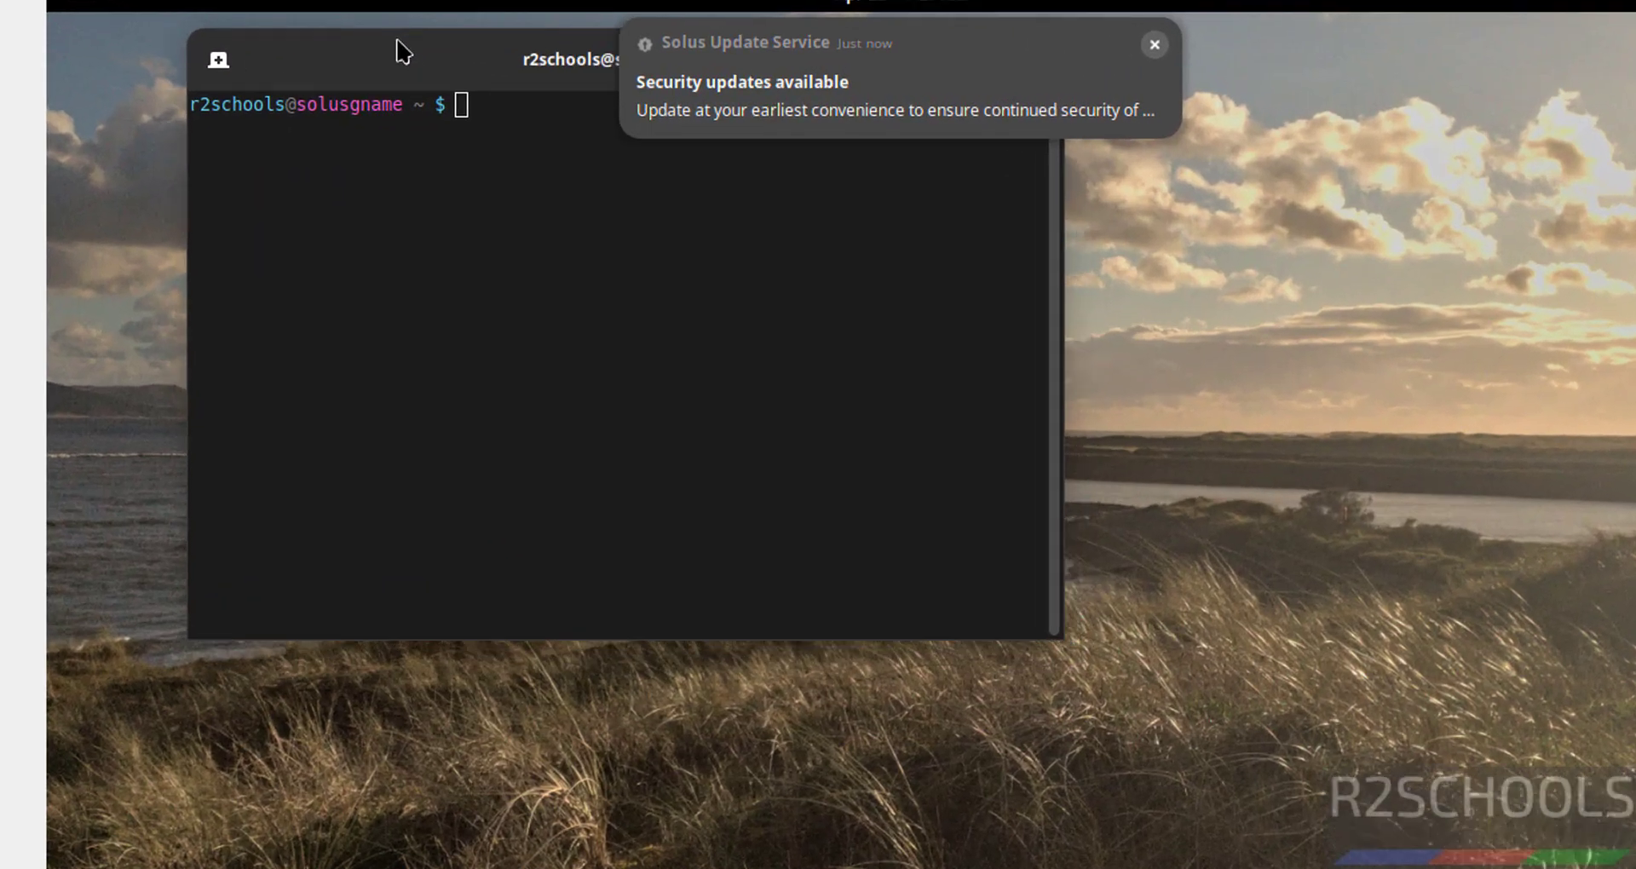
pyautogui.click(1155, 44)
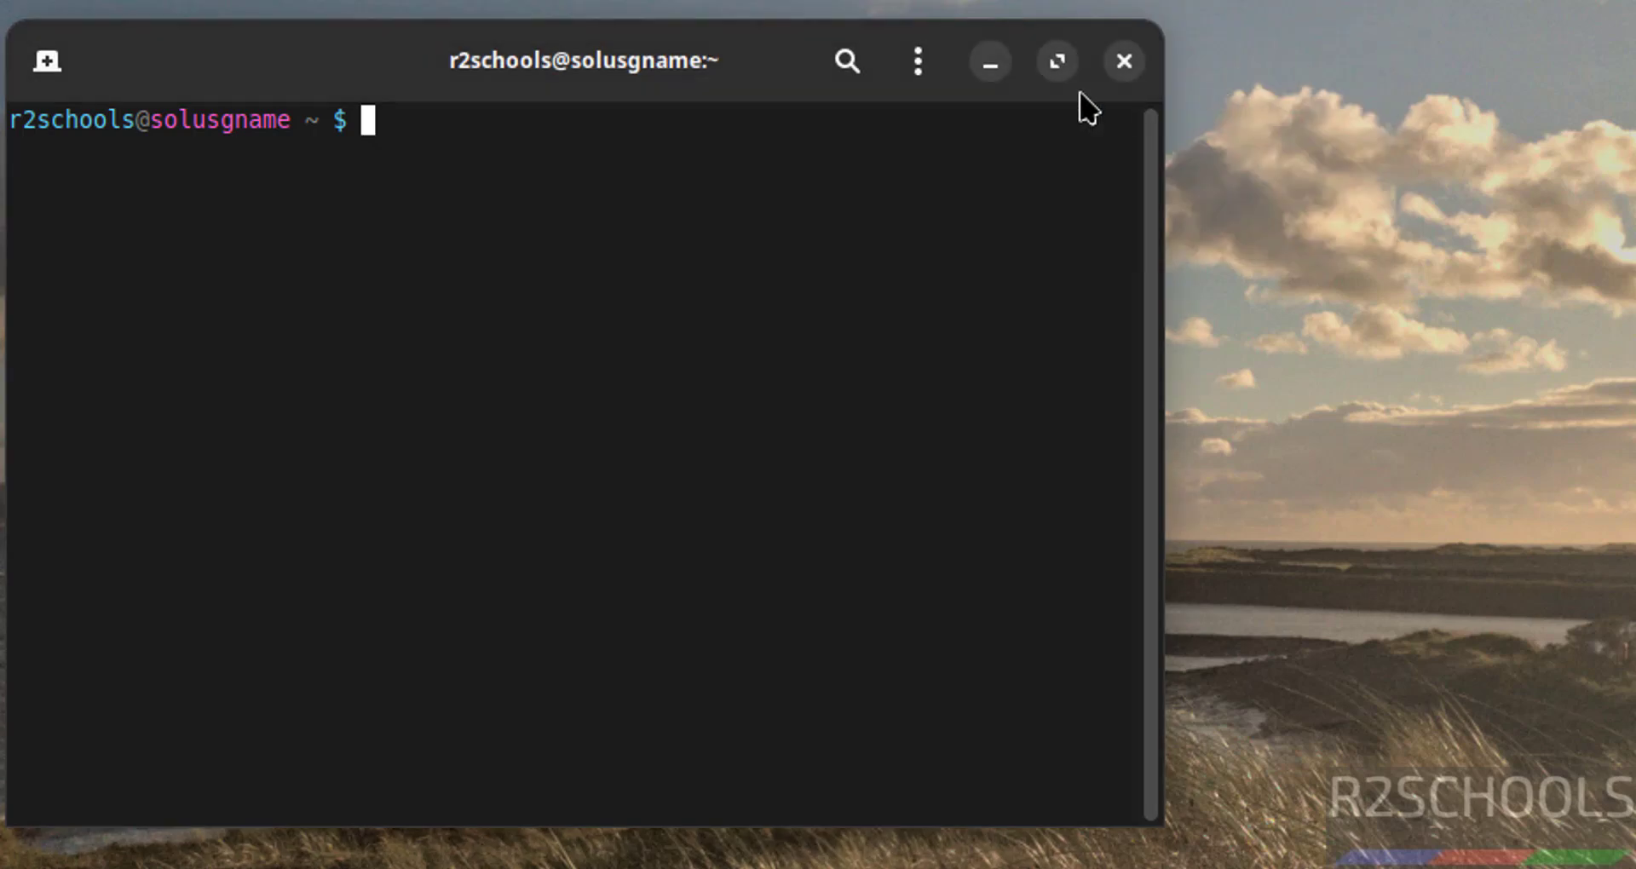
pyautogui.click(937, 65)
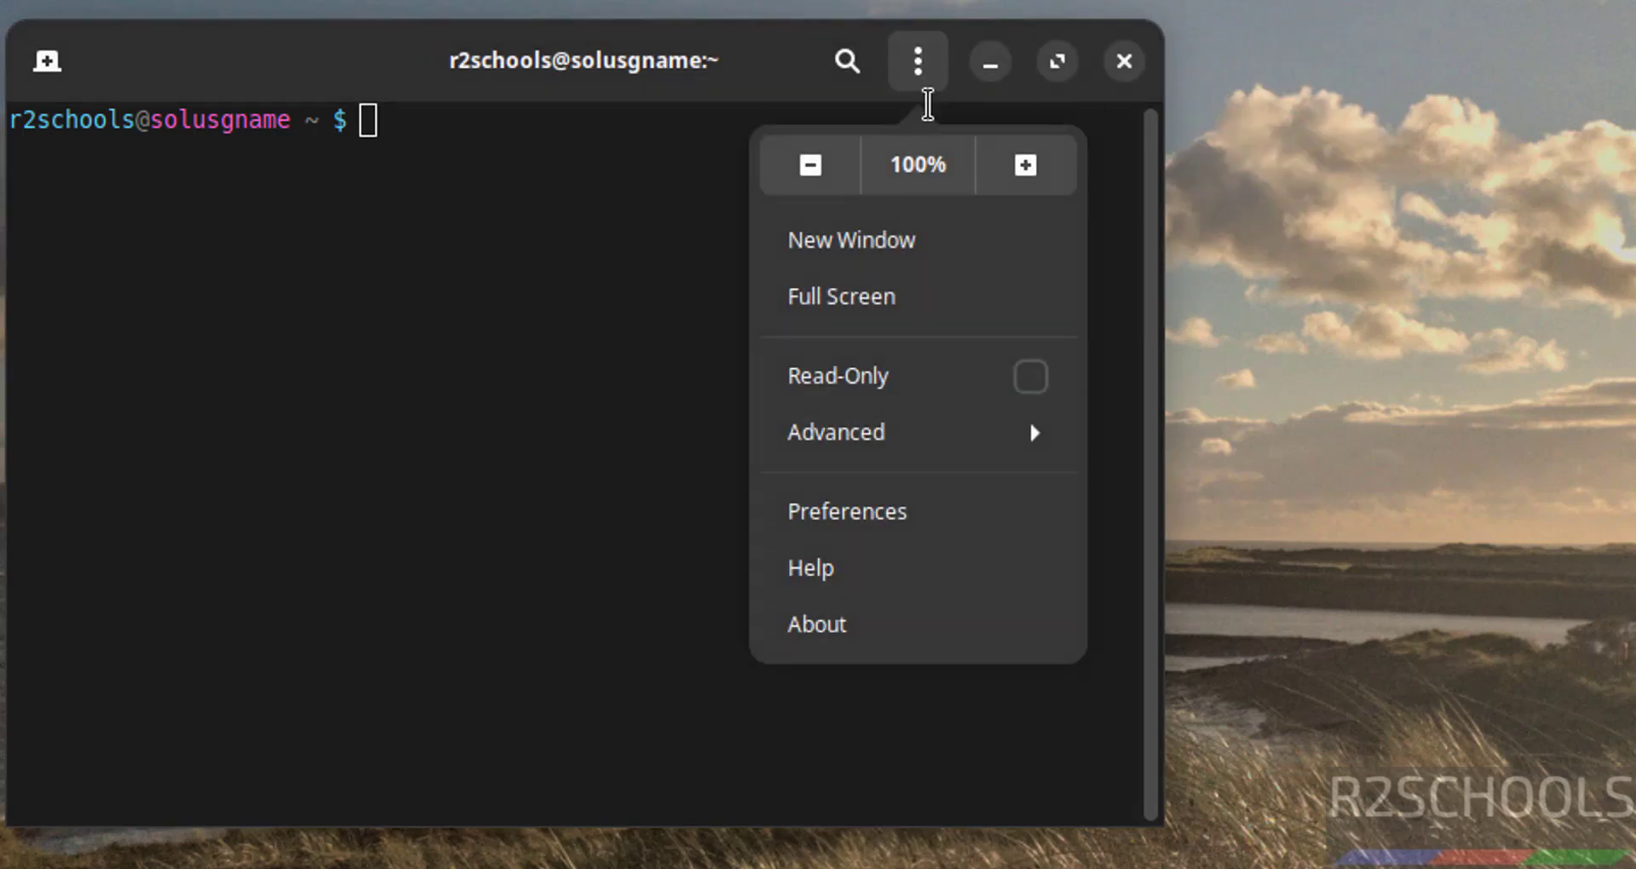
pyautogui.click(869, 515)
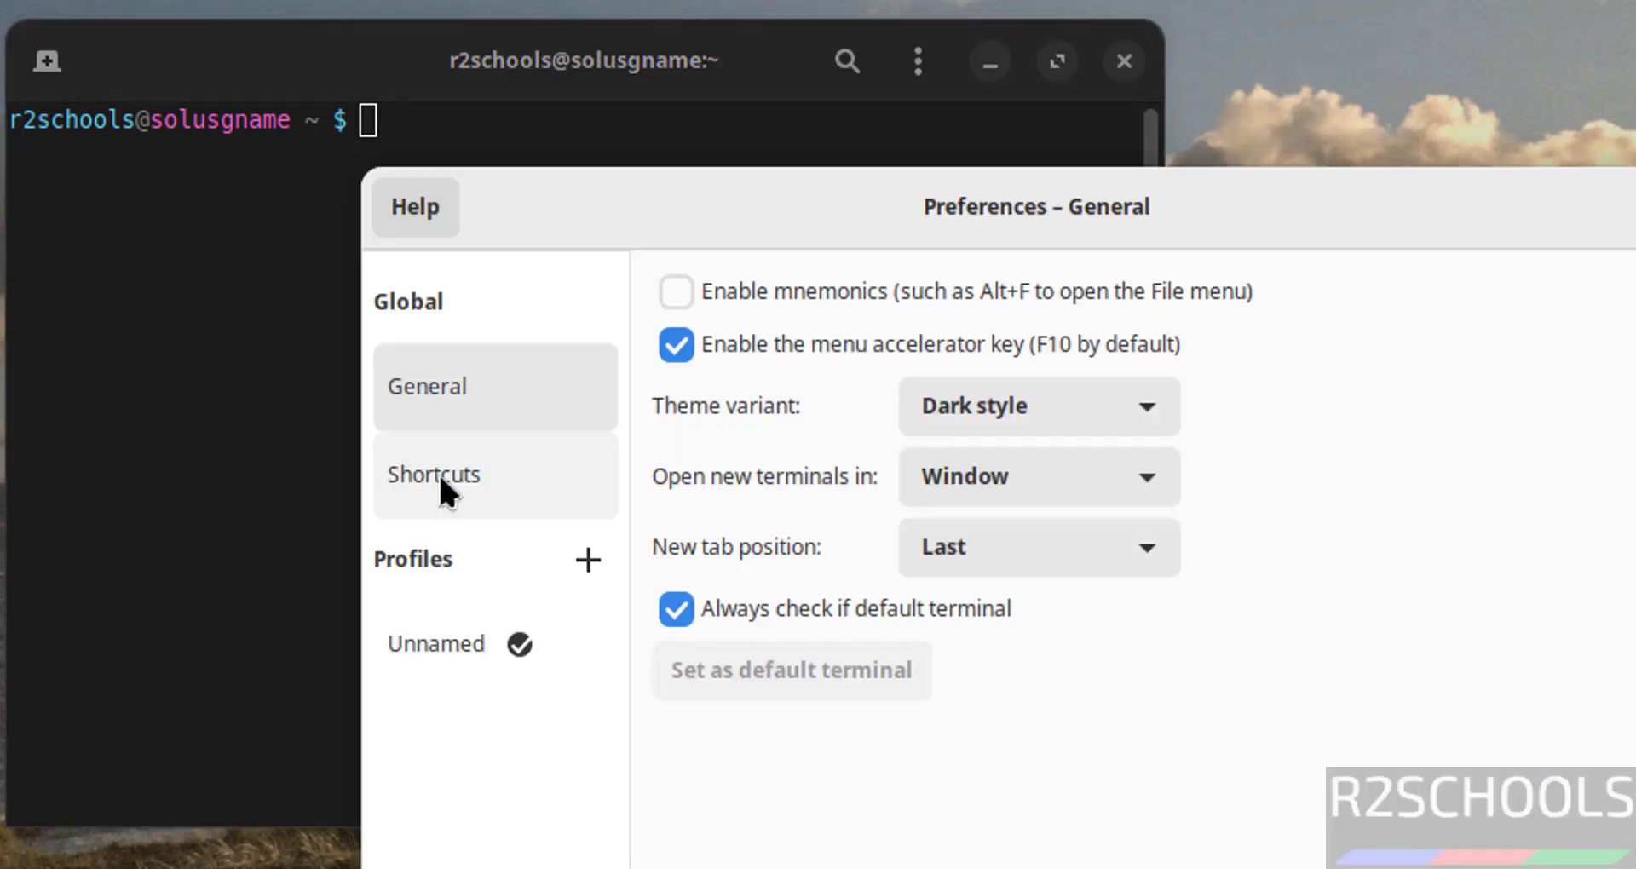
pyautogui.click(453, 660)
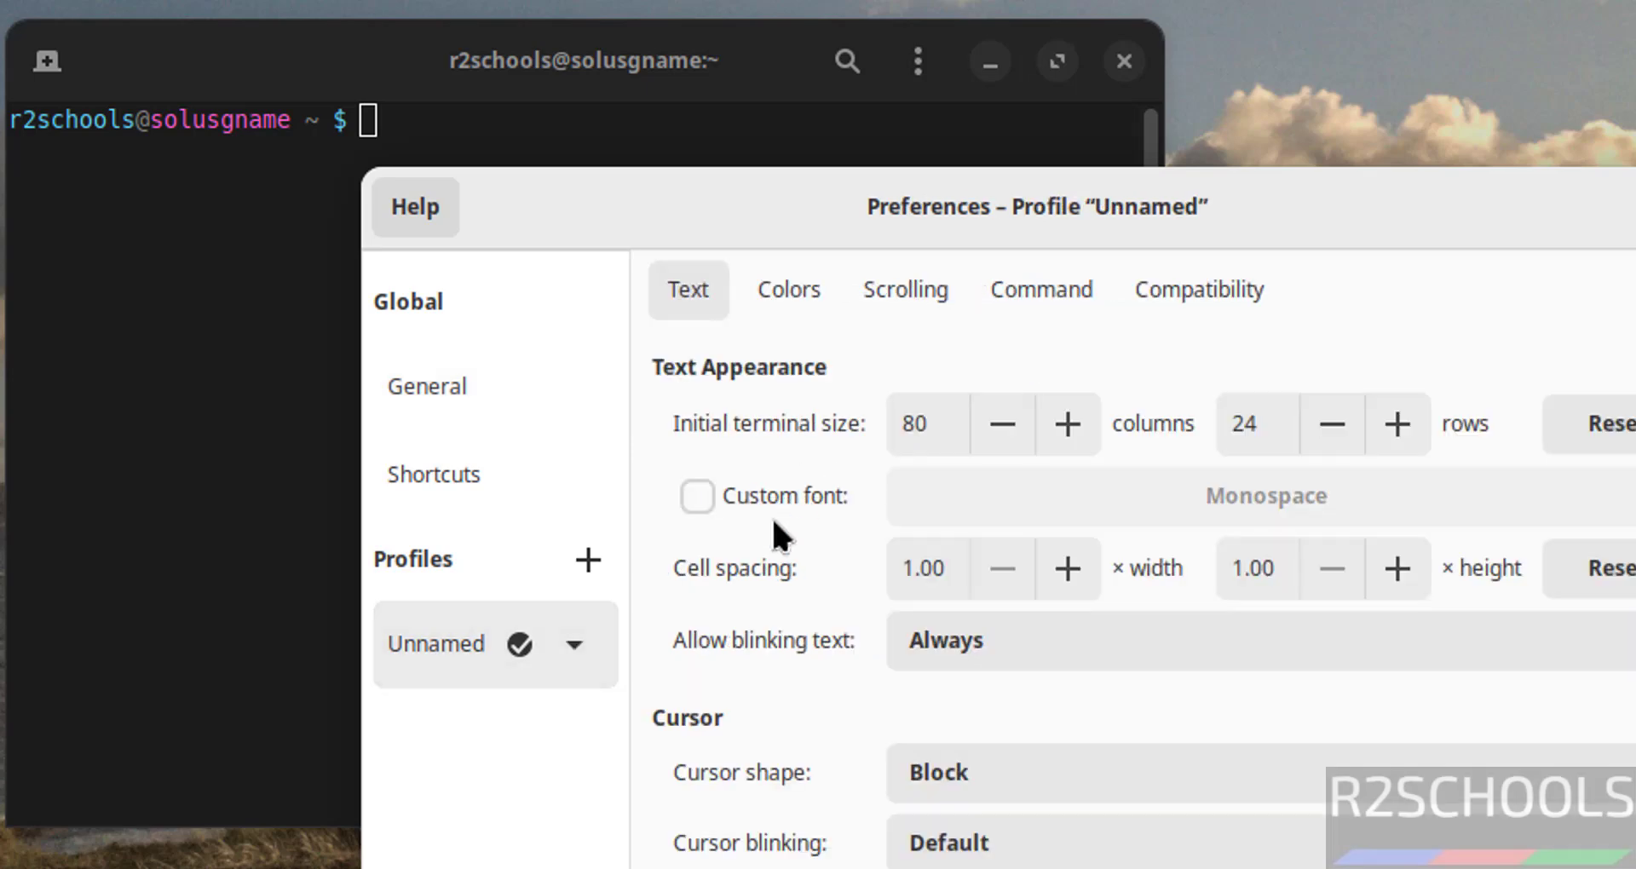
pyautogui.click(774, 498)
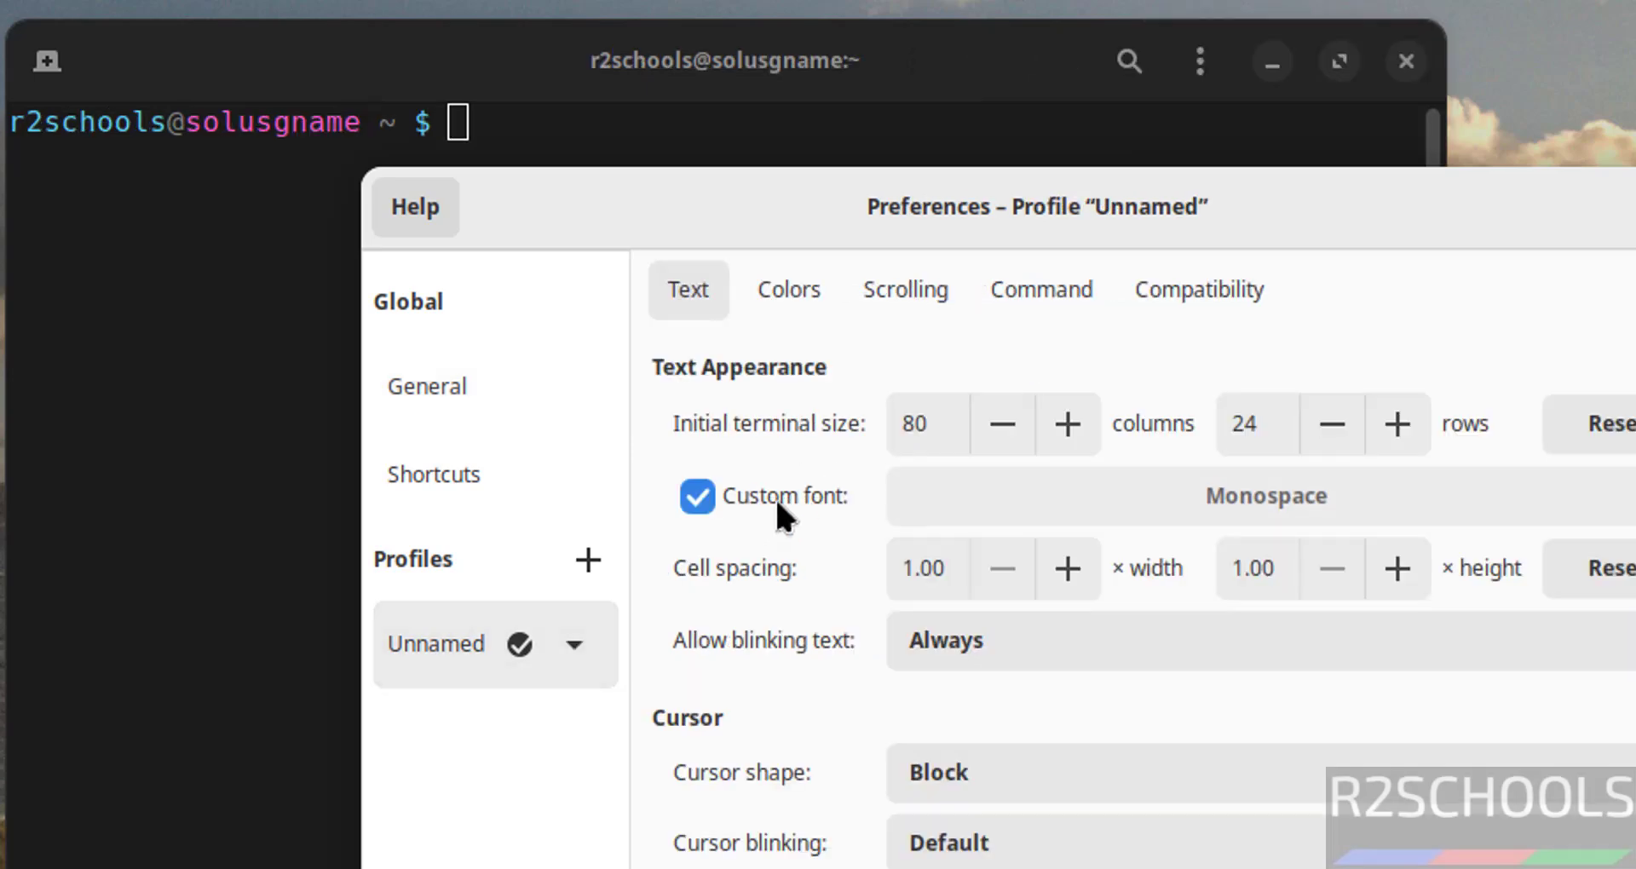
pyautogui.click(1472, 481)
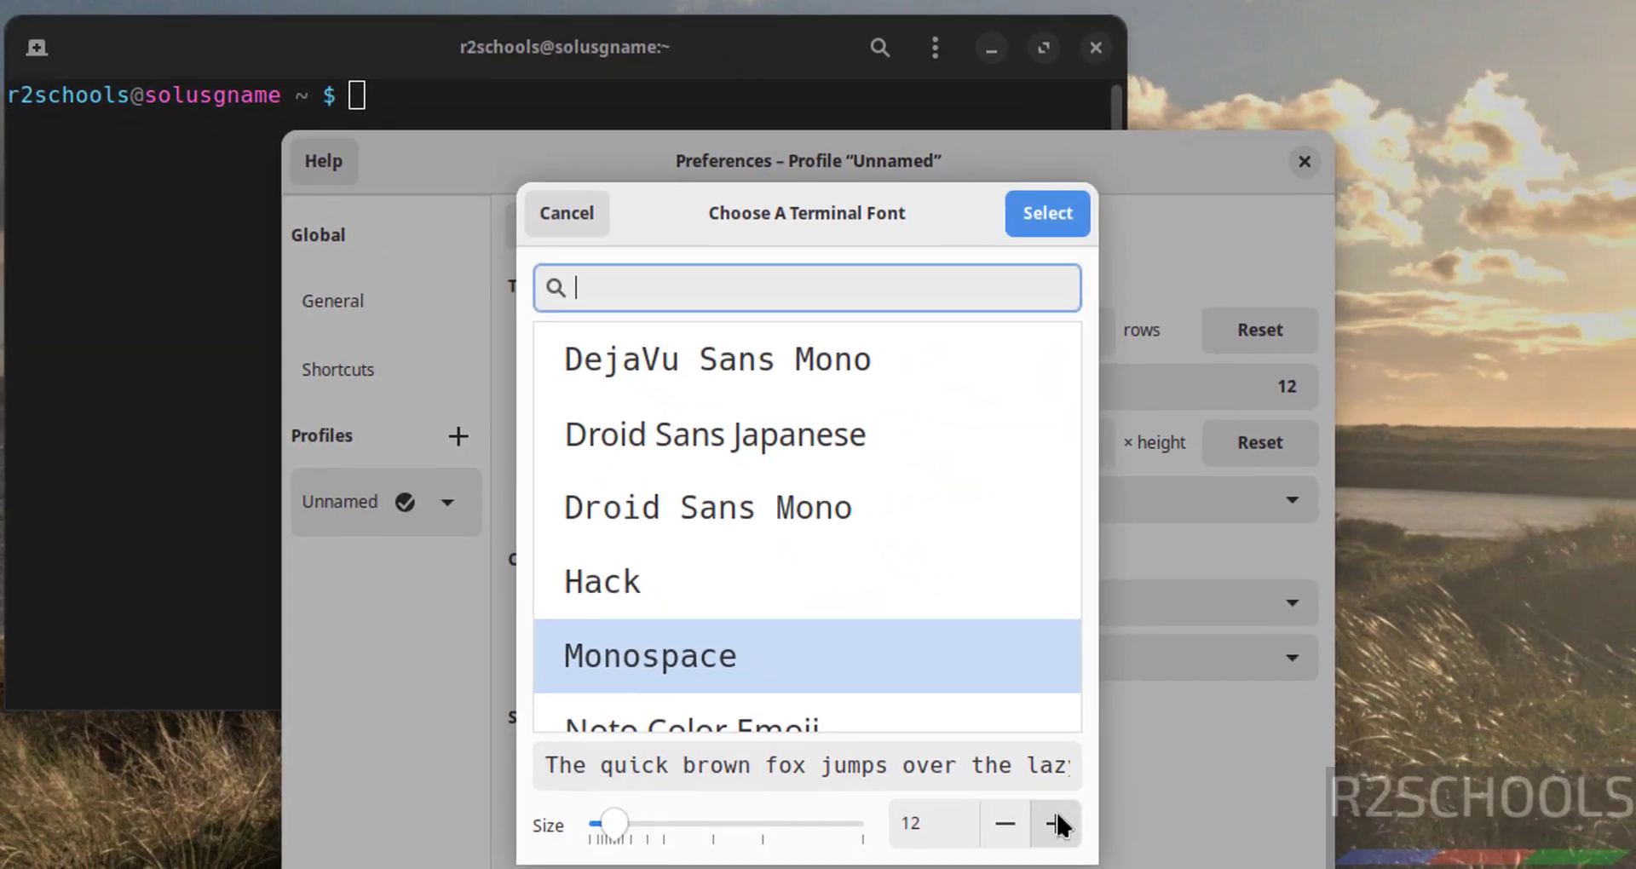
pyautogui.click(1056, 823)
pyautogui.click(1056, 823)
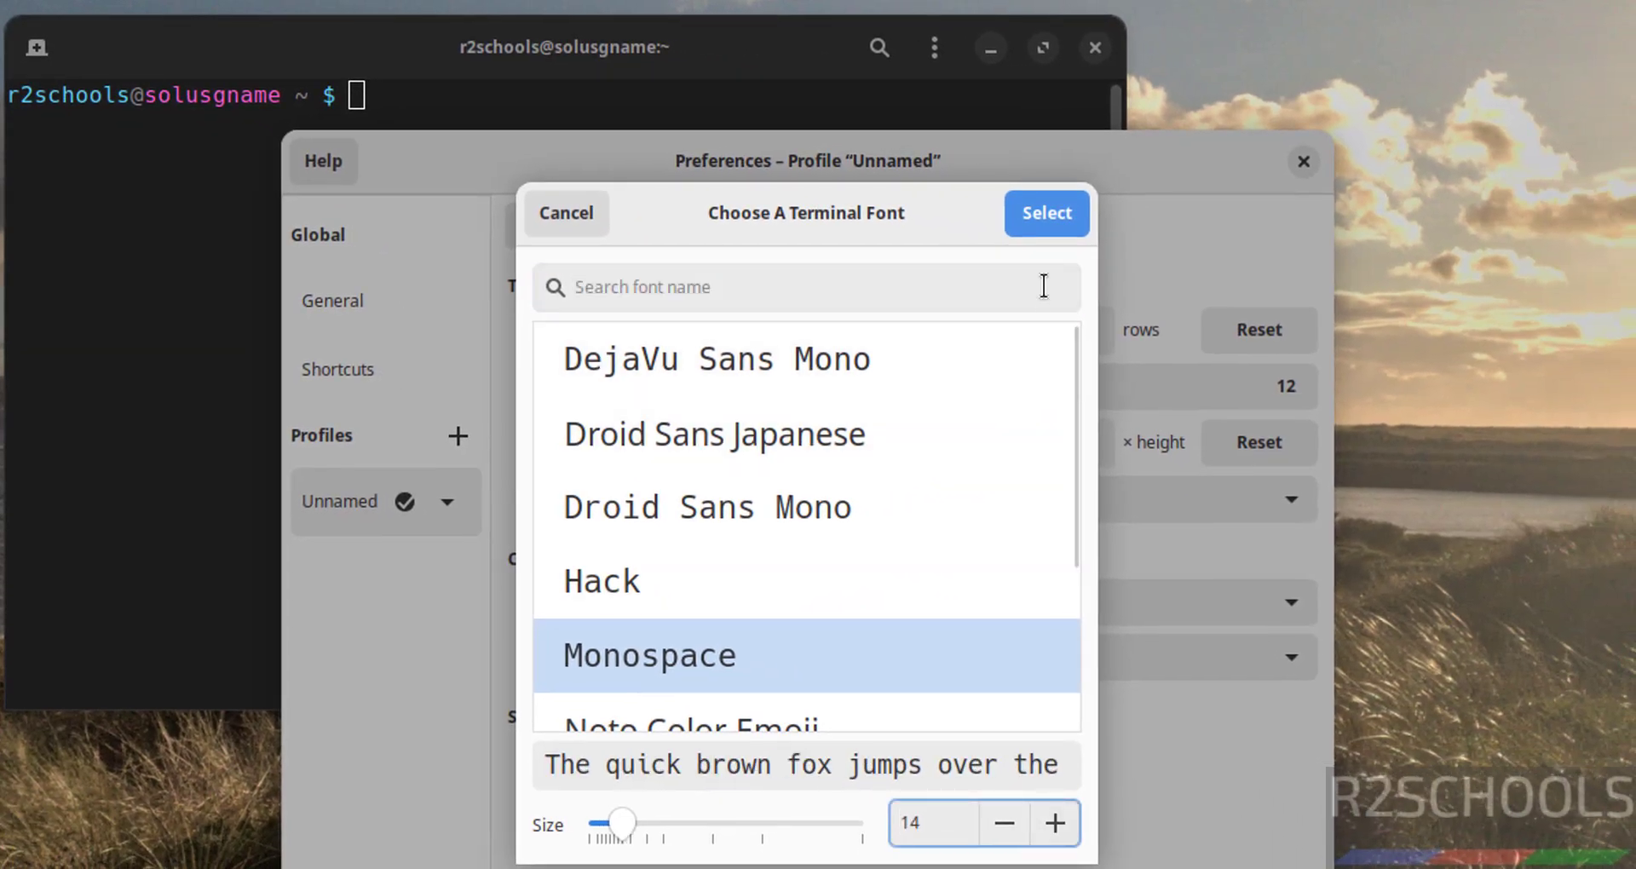
pyautogui.click(1057, 222)
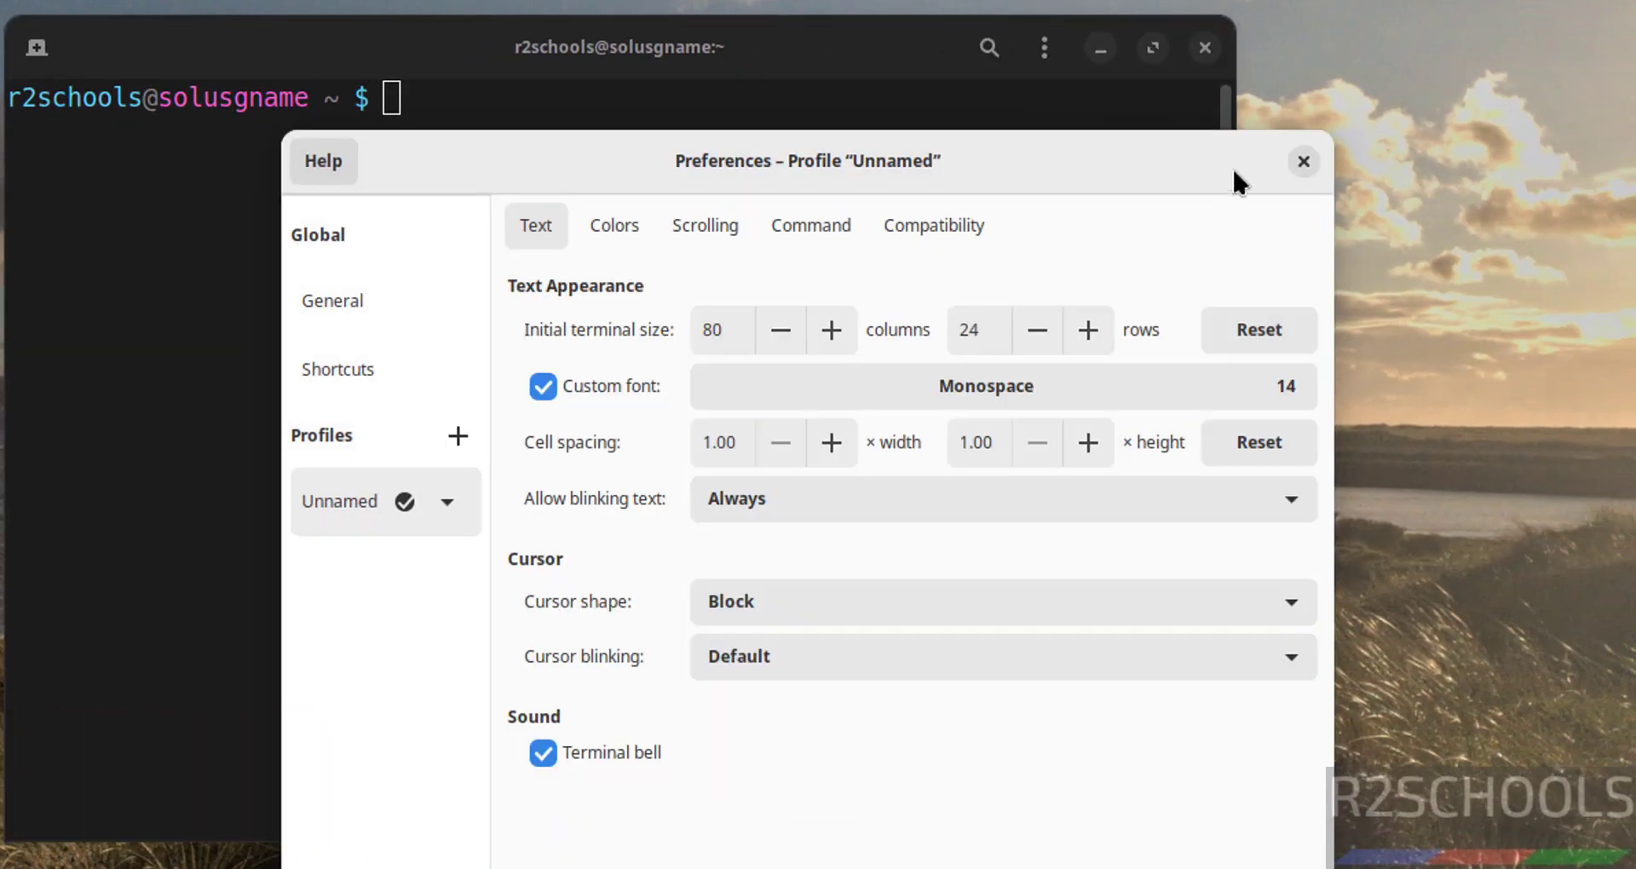
pyautogui.click(1301, 162)
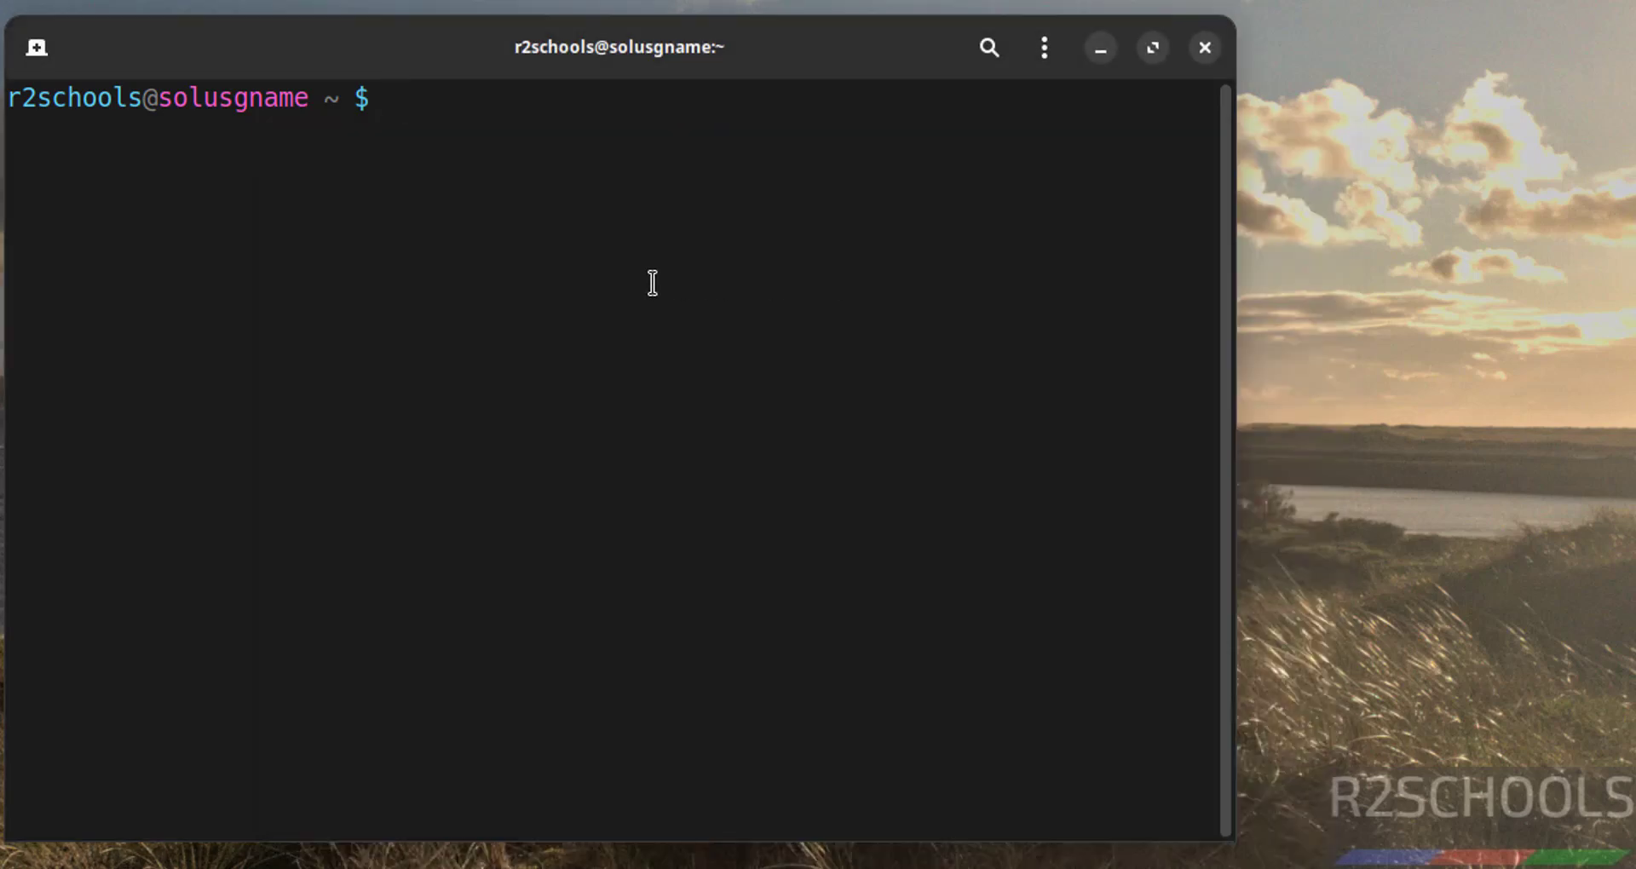
# Run more /etc/os-release to display the OS release details.
pyautogui.write('more /et')
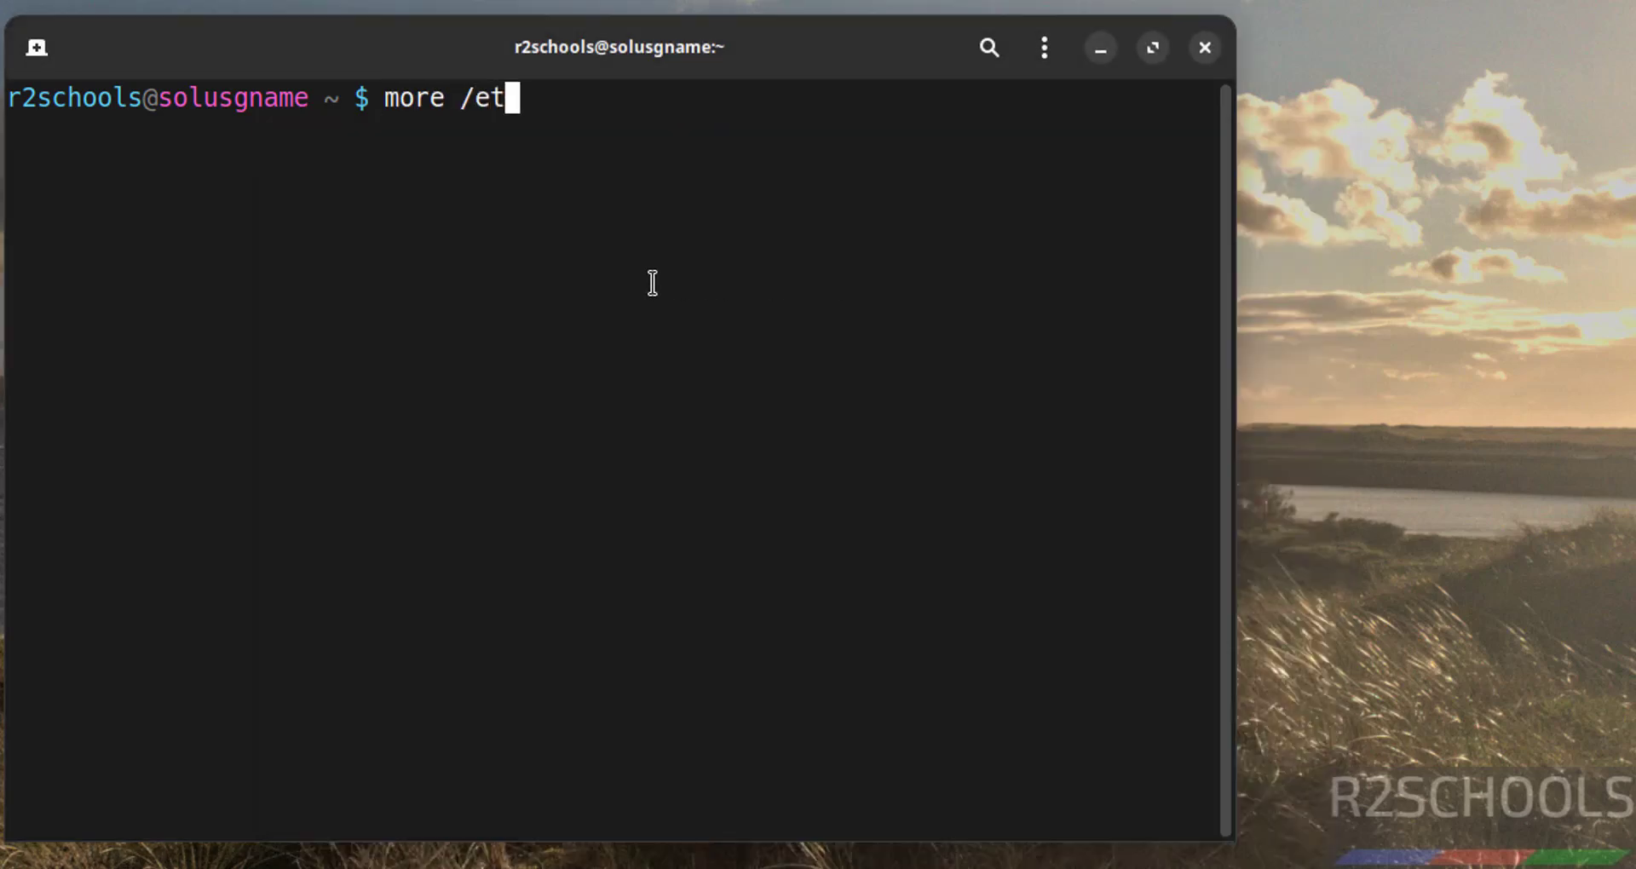
pyautogui.write('c/os-r')
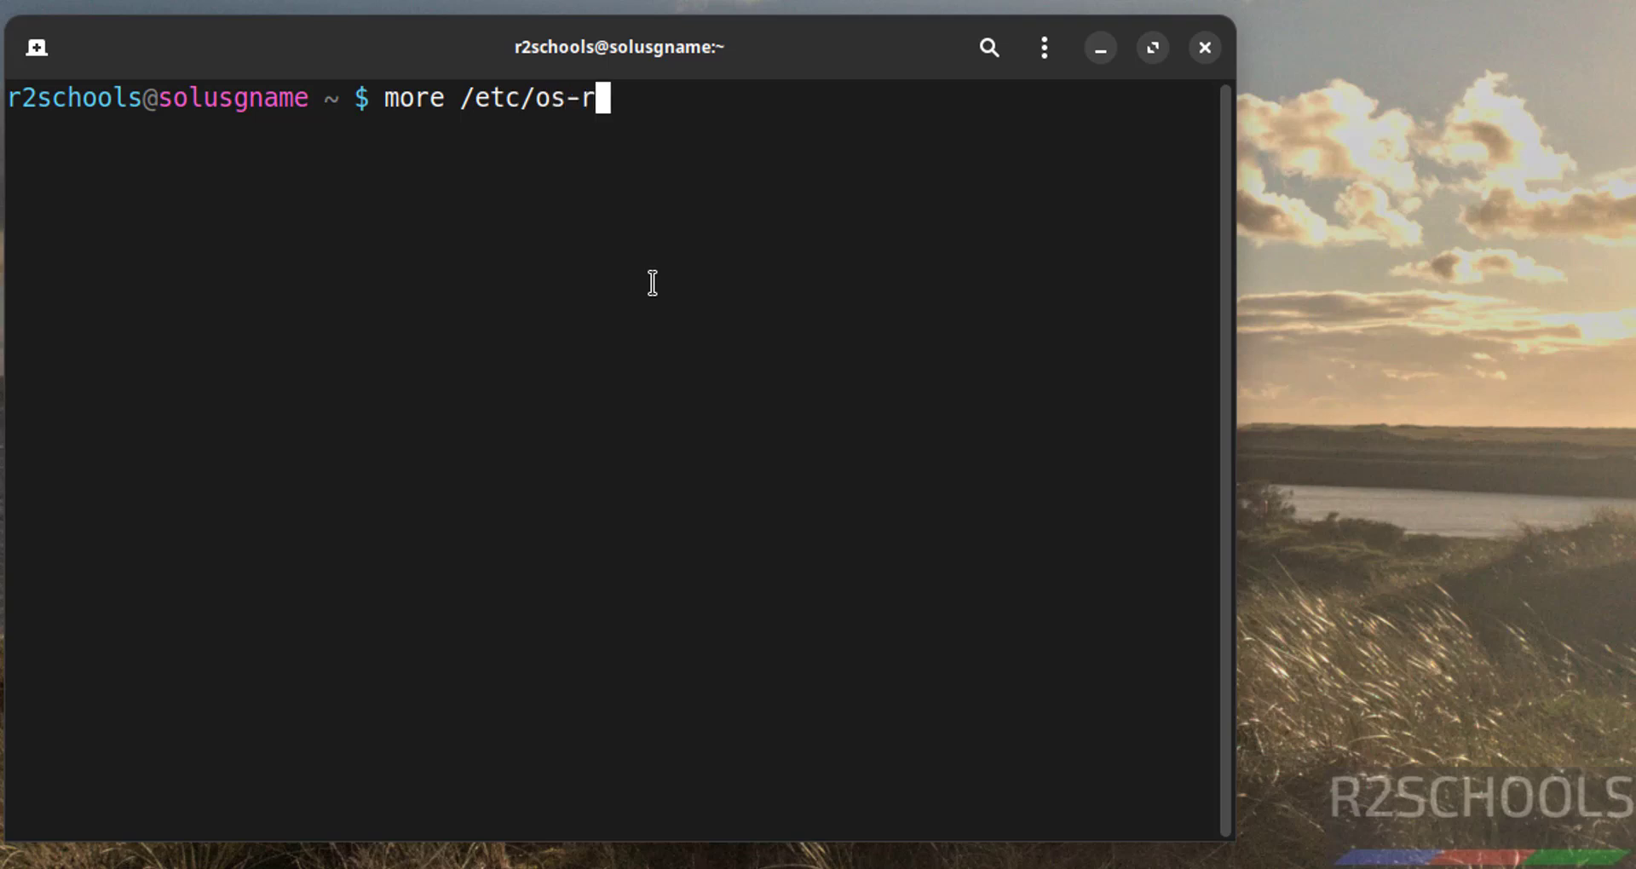
pyautogui.press('Tab')
pyautogui.press('Return')
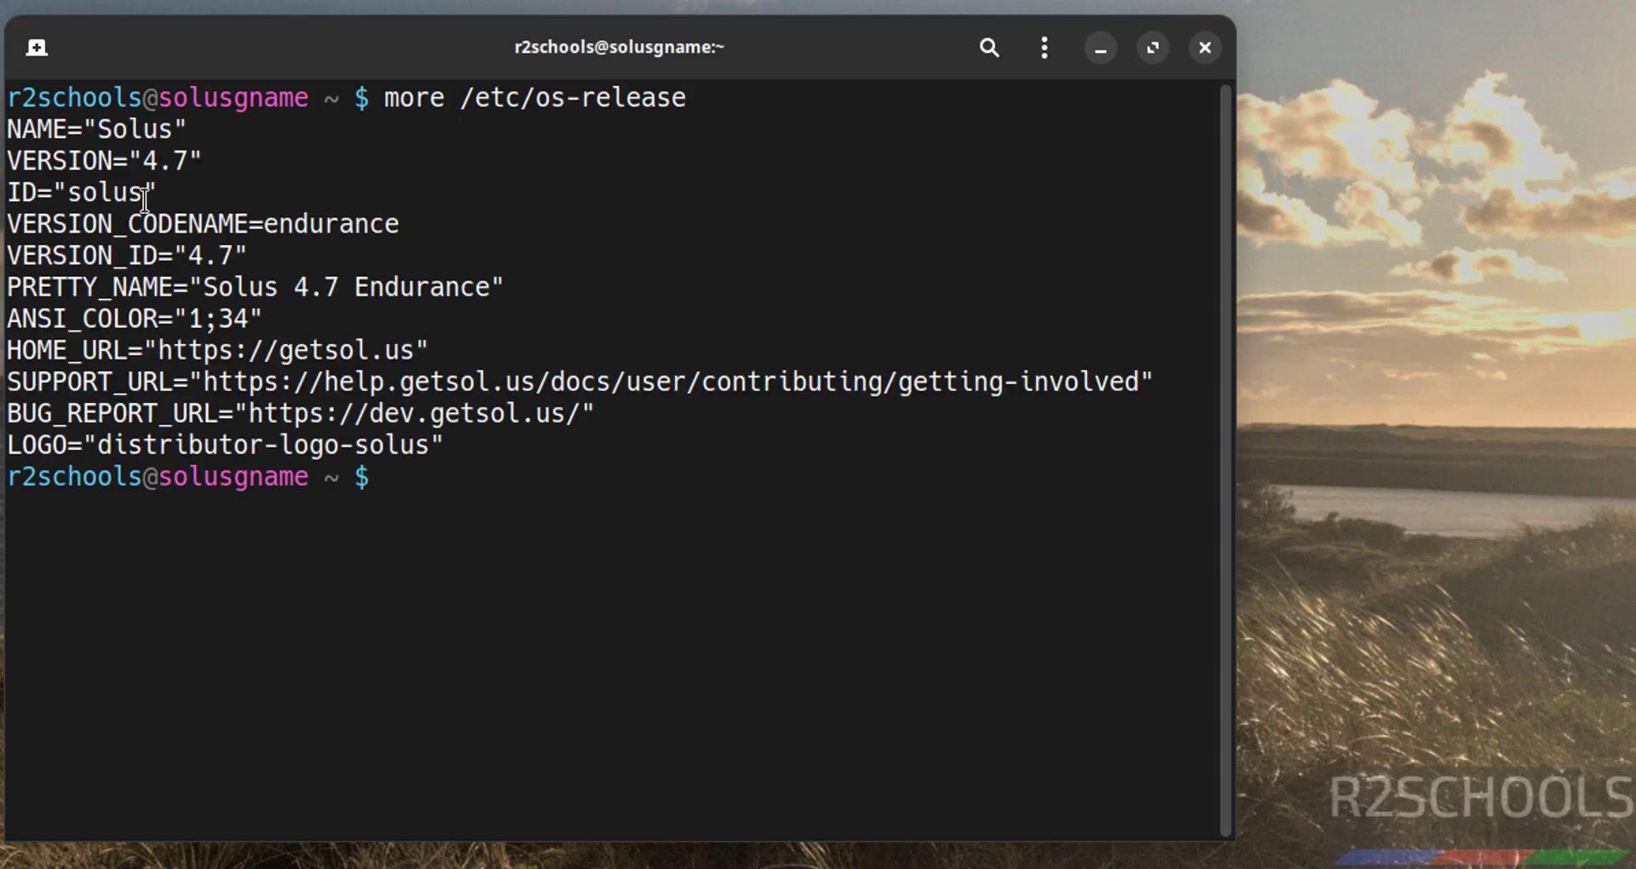